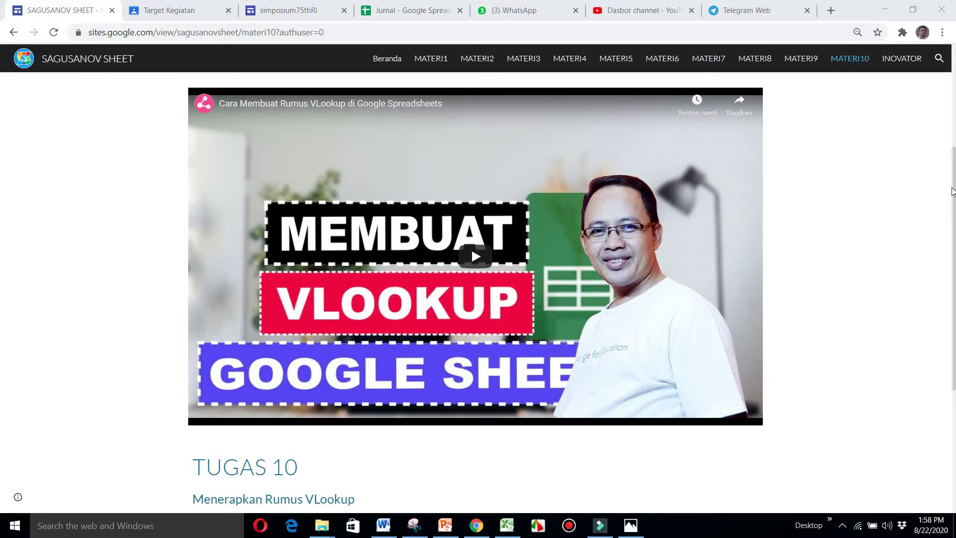
Step: Review the TUGAS 10 instructions and open the student interest data (DATA PEMINATAN) spreadsheet from Google Drive in a new browser tab
left_click_drag(952, 191, 951, 284)
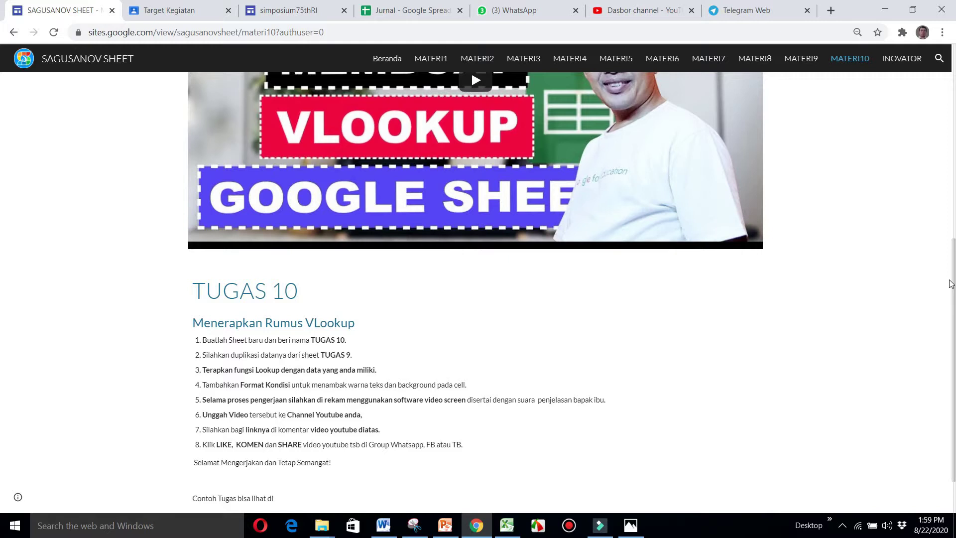
scroll(845, 99, "up", 5)
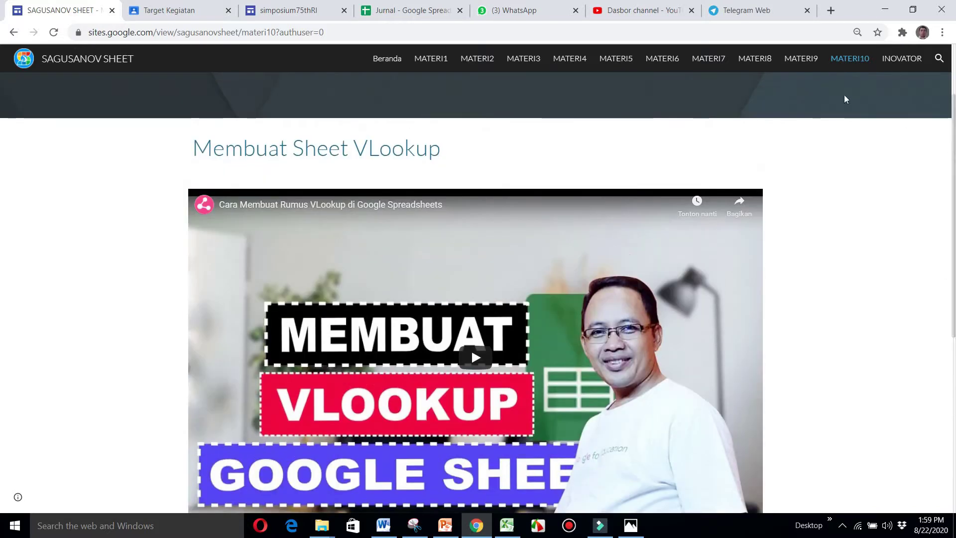
left_click(831, 10)
left_click(908, 81)
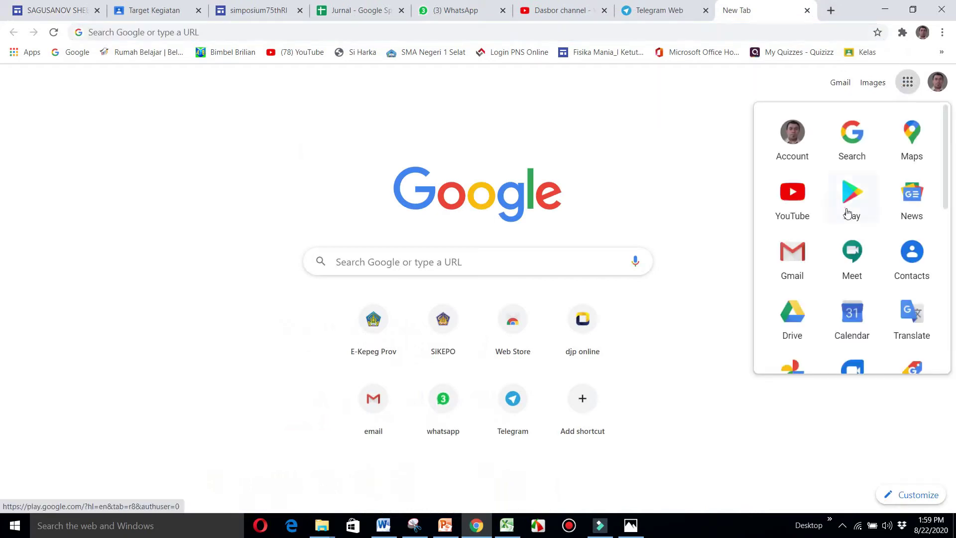
left_click(793, 328)
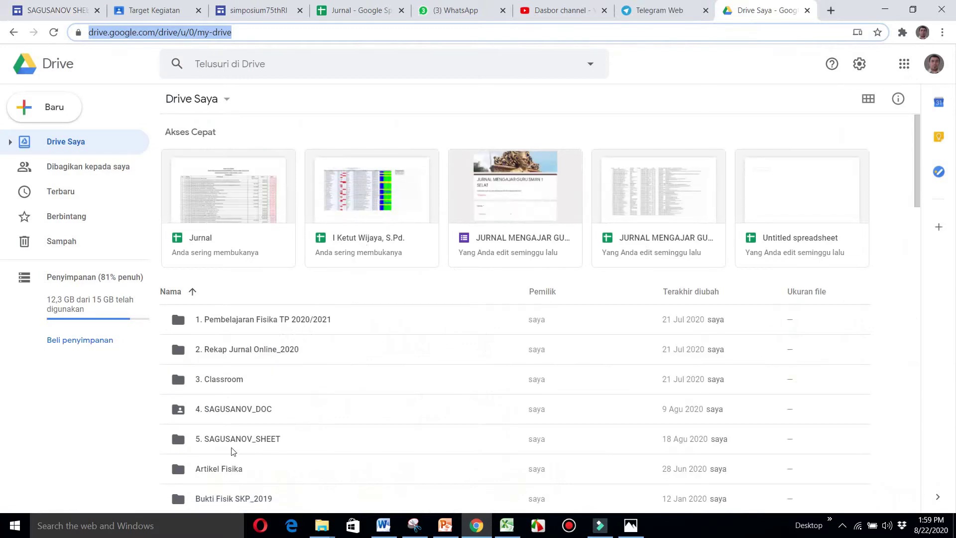
left_click(369, 202)
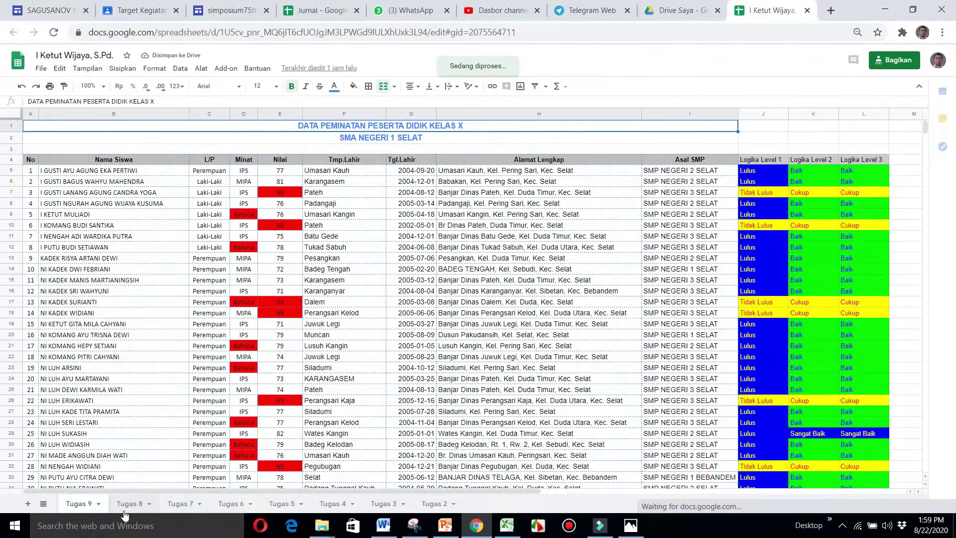
Step: Duplicate the Tugas 9 sheet as a sheet named Tugas 10 and move it ahead of Tugas 9
left_click(99, 504)
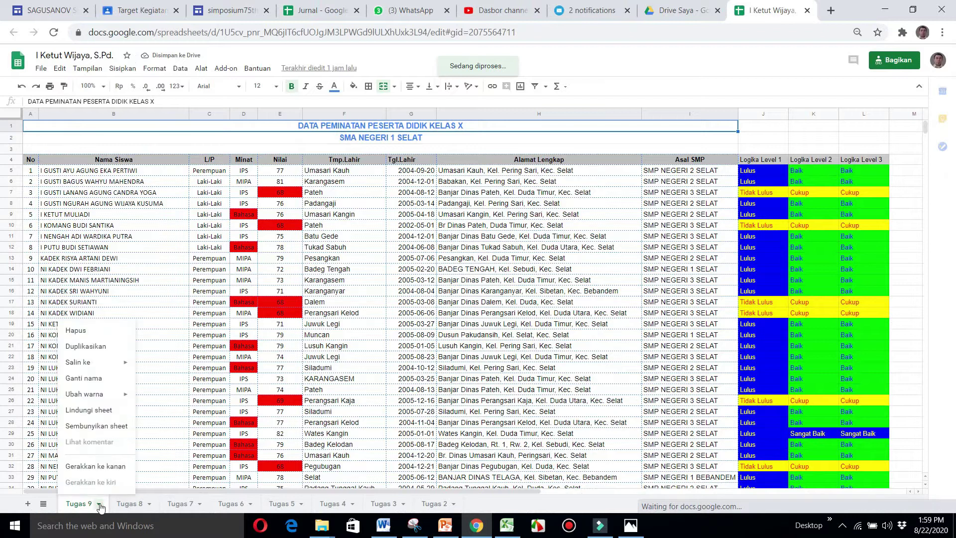
left_click(117, 348)
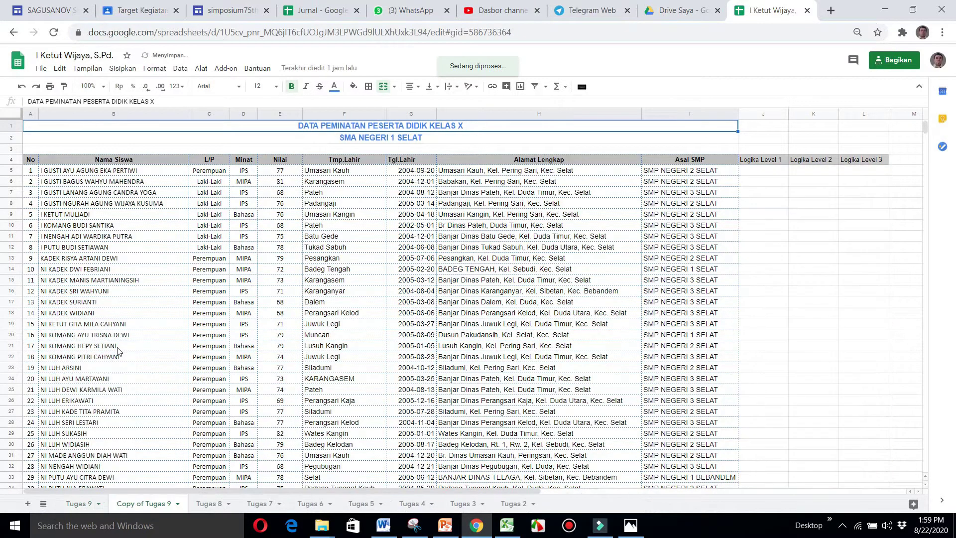
left_click(178, 504)
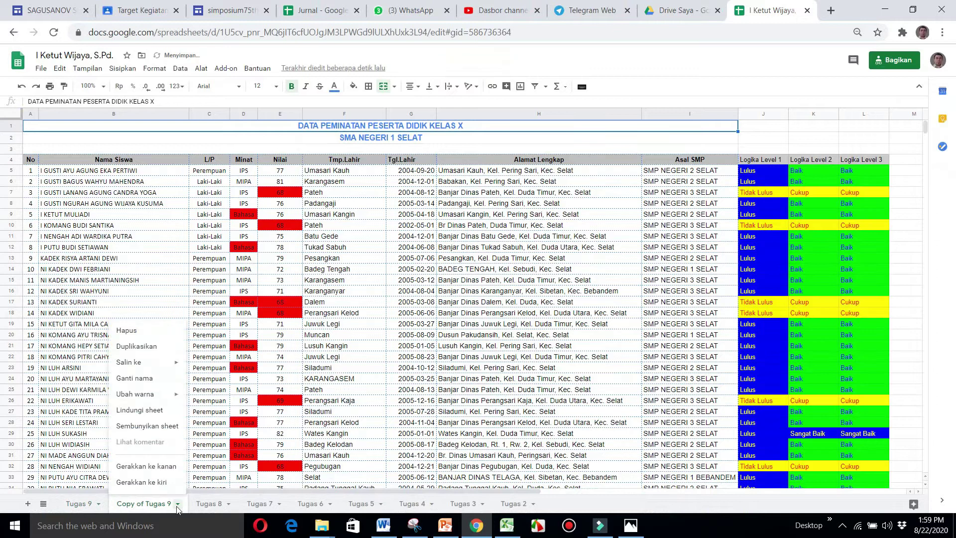
left_click(161, 379)
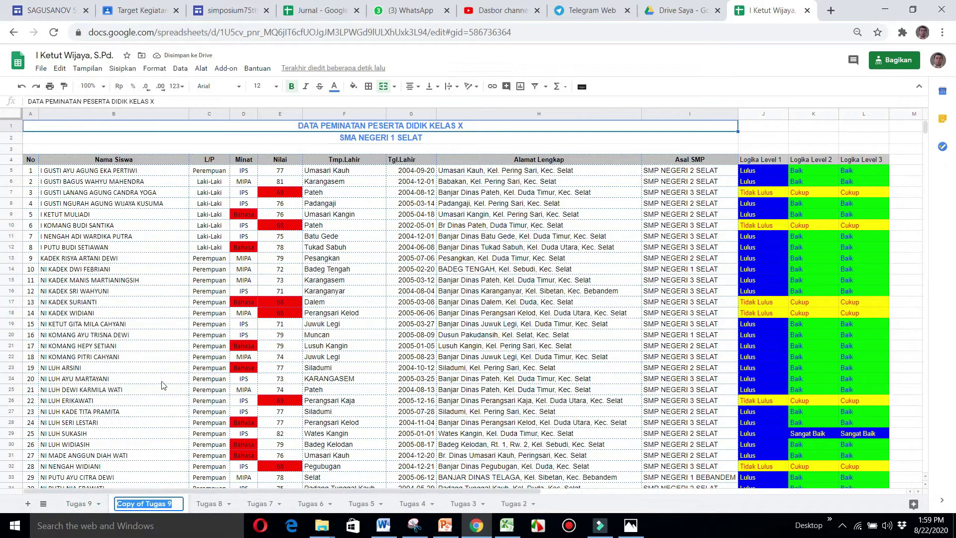
type("Tugas 10")
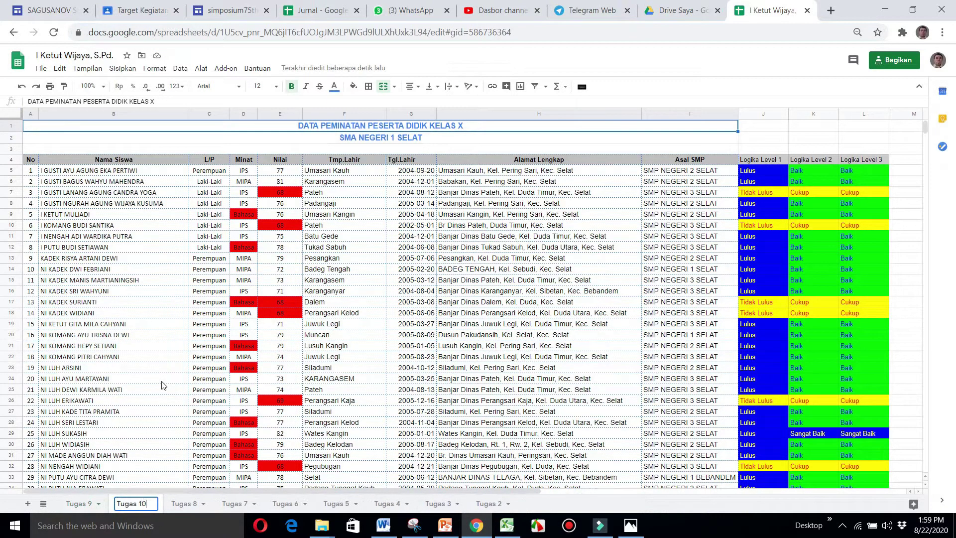
left_click(156, 462)
left_click_drag(147, 504, 80, 504)
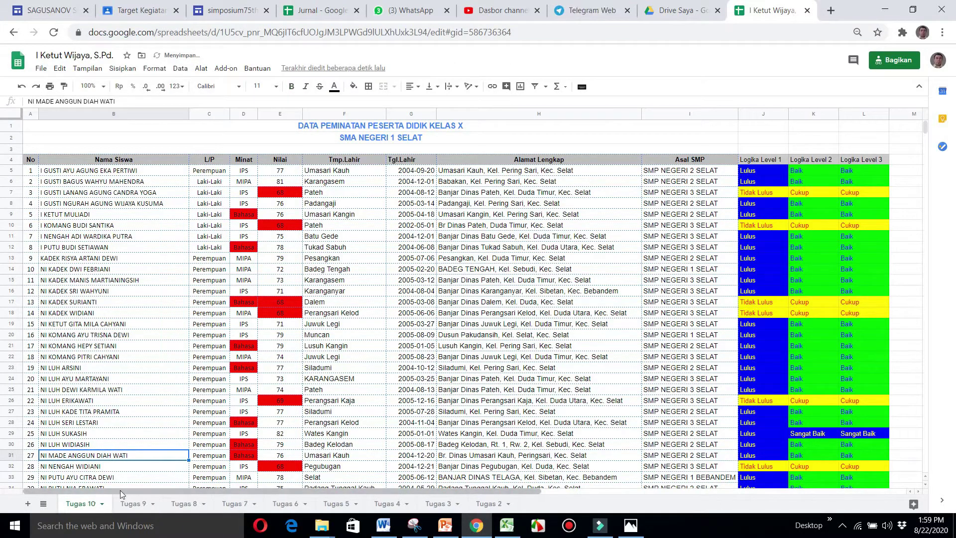
Step: Delete the conditional formatting rules from the Minat and Nilai columns of the Tugas 10 sheet
left_click(246, 113)
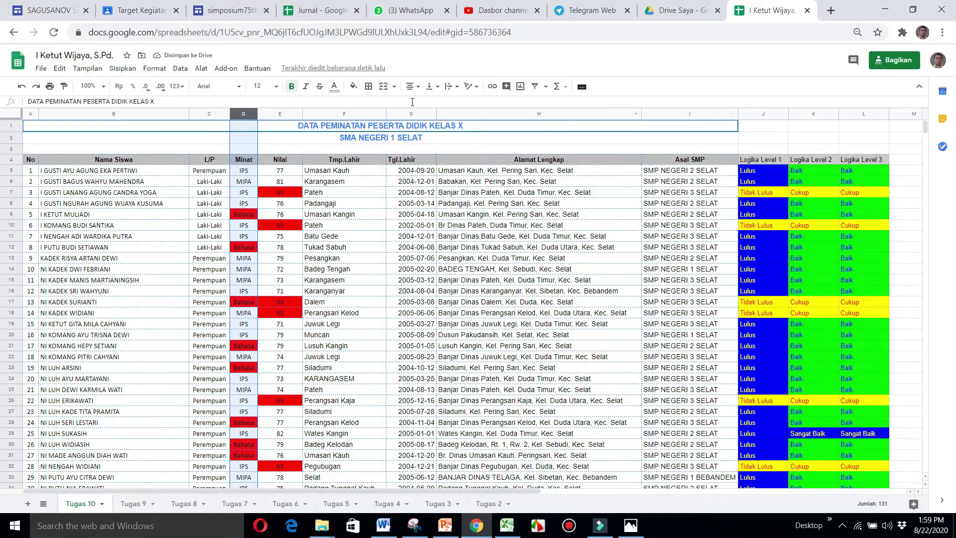
left_click(155, 71)
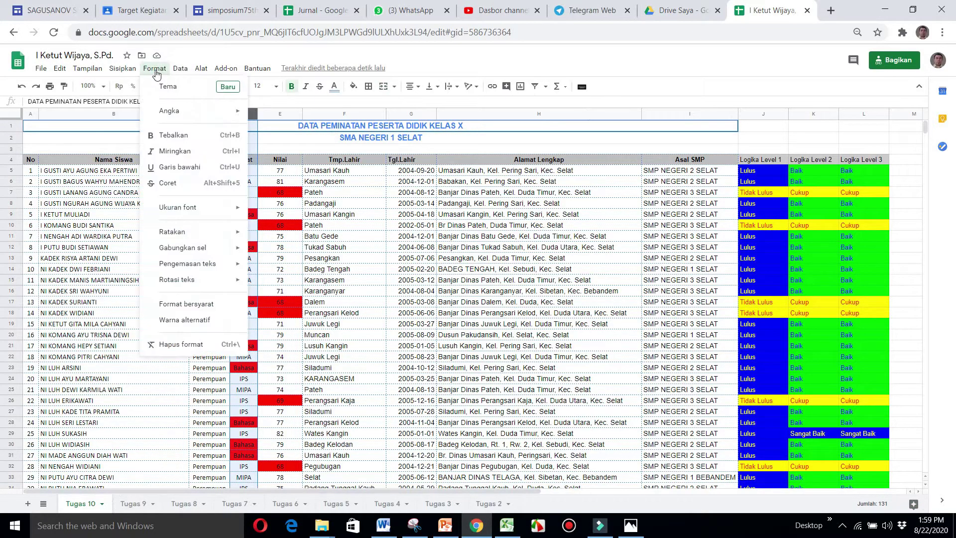
left_click(205, 305)
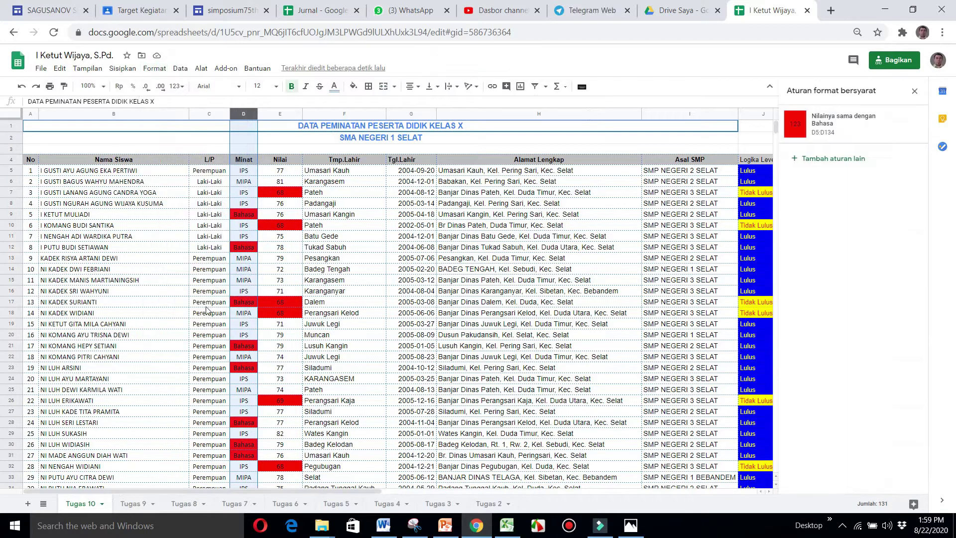
left_click(915, 125)
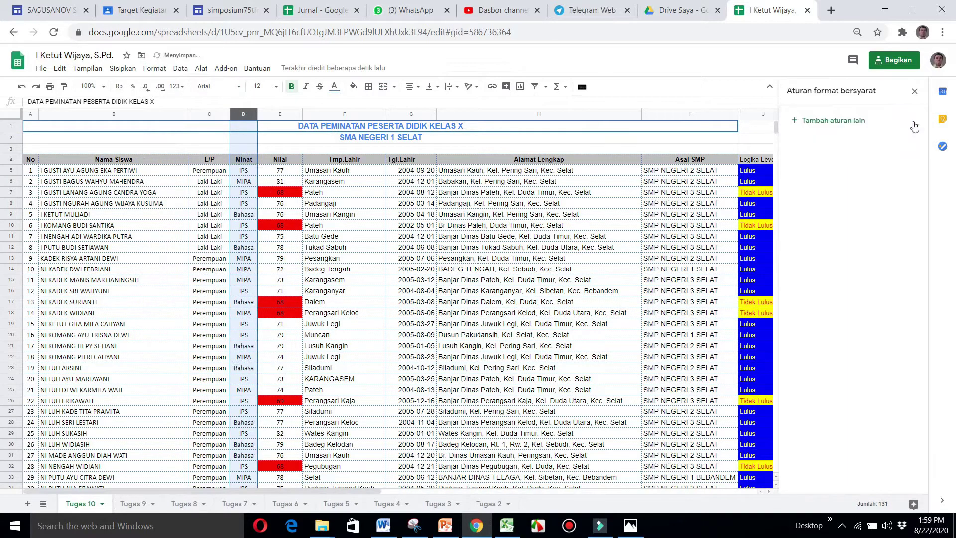
left_click(287, 114)
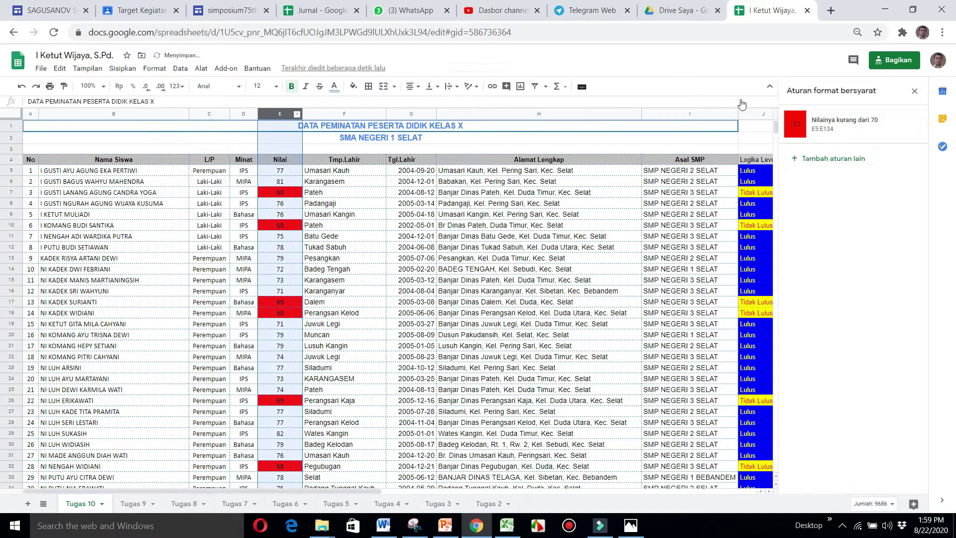
left_click(913, 126)
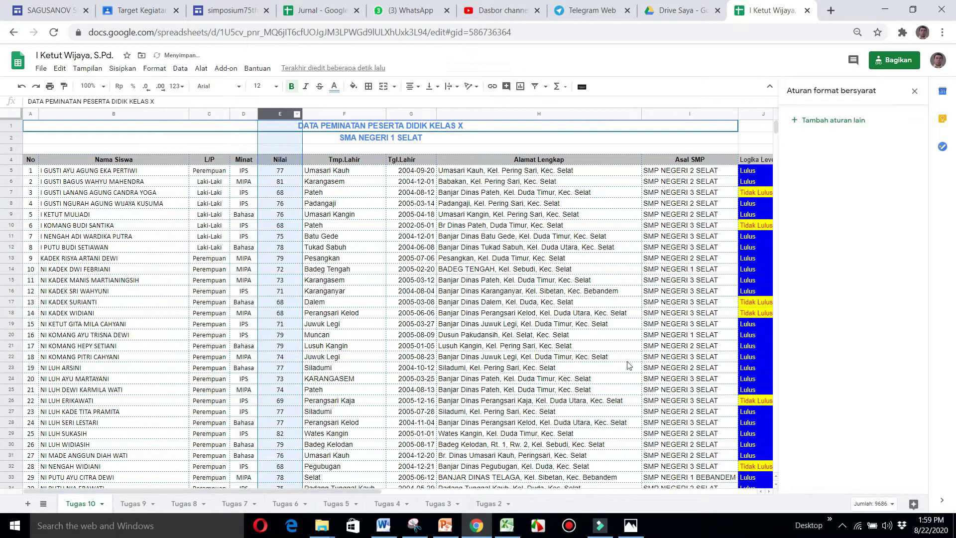
Step: Delete the Lulus and Tidak Lulus conditional formatting rules from the Logika Level 1 column
left_click_drag(374, 491, 538, 491)
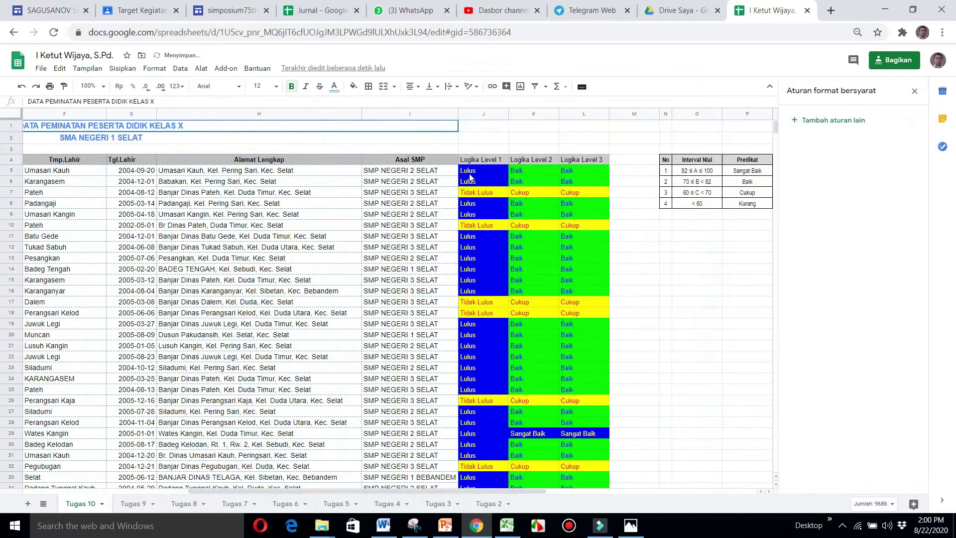
left_click(487, 114)
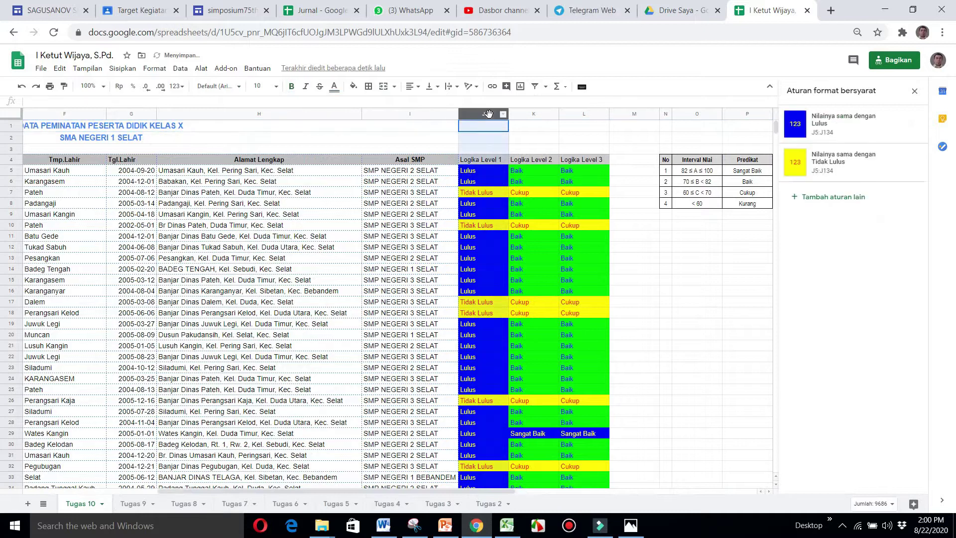
left_click(849, 162)
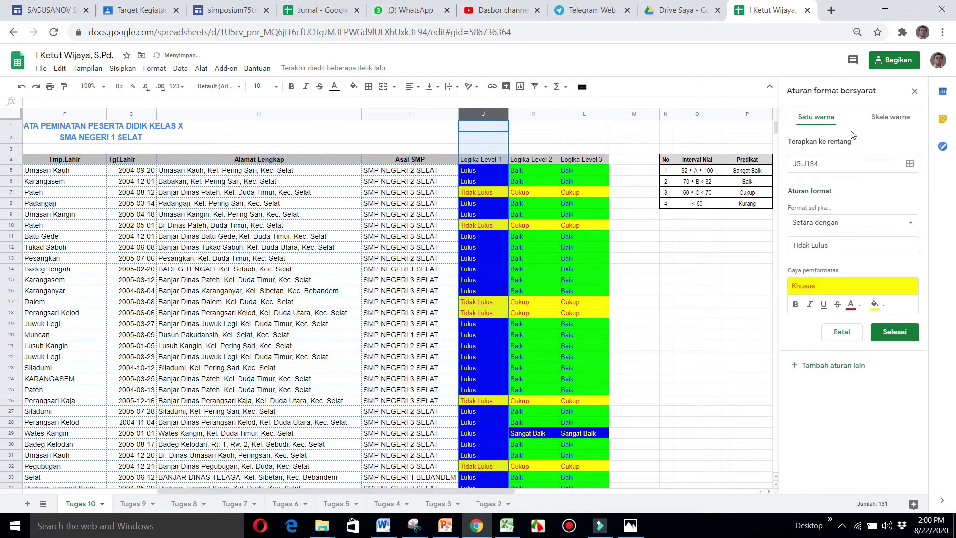
left_click(891, 333)
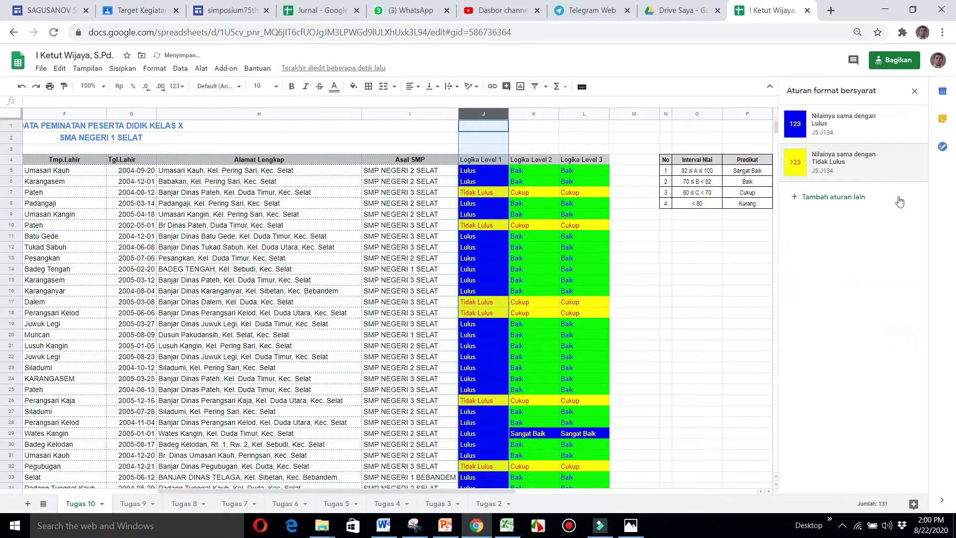
left_click(912, 165)
left_click(909, 128)
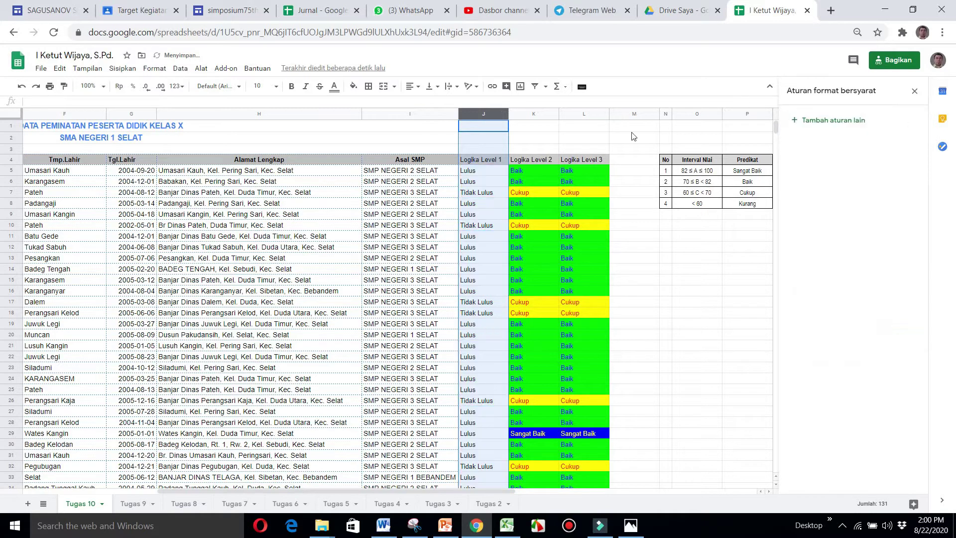
Step: Delete all conditional formatting rules from the Logika Level 2 and Logika Level 3 columns
left_click(542, 110)
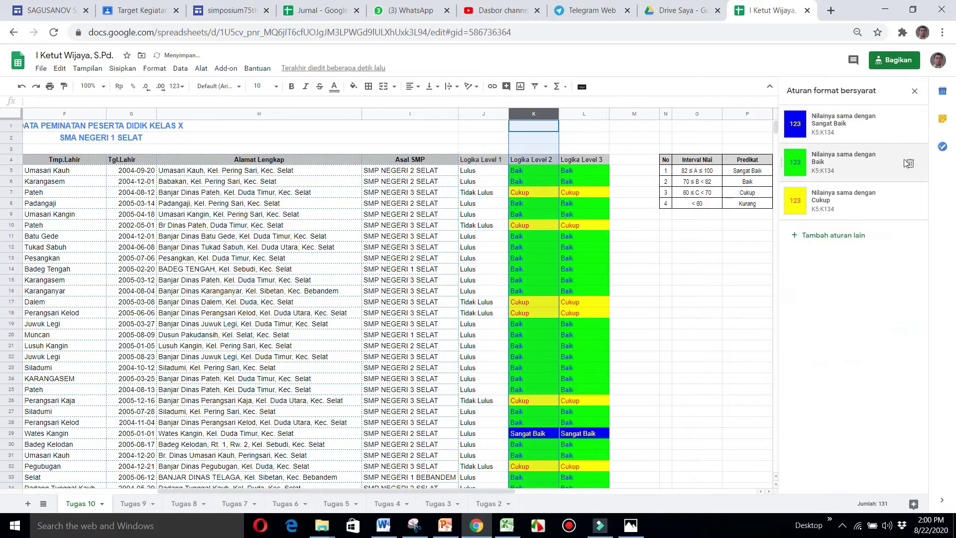
left_click(492, 122)
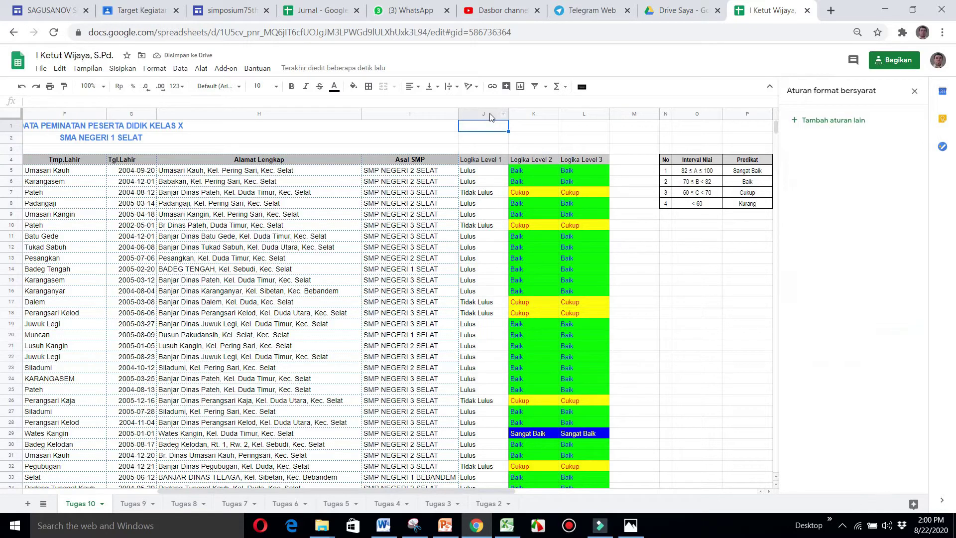
left_click(489, 110)
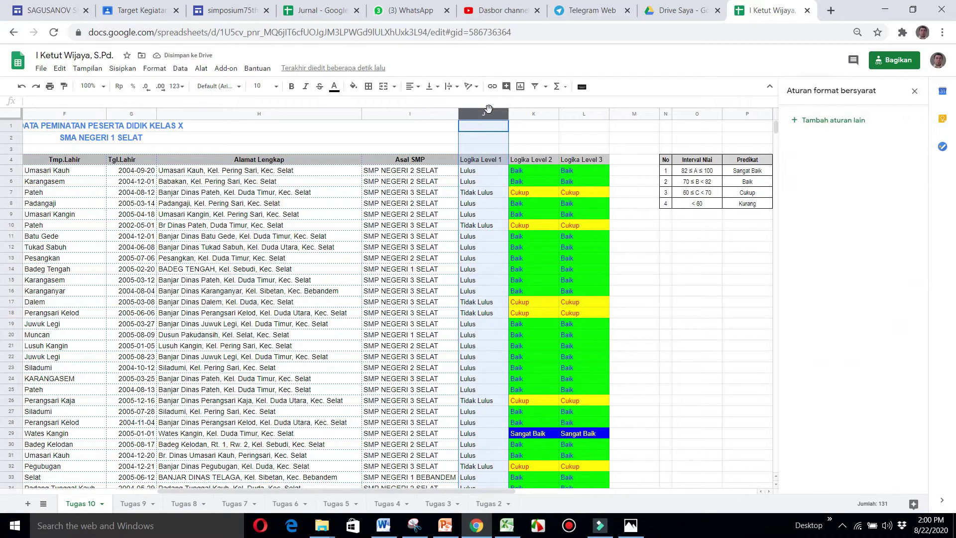
key("shift+Right")
key("shift+Right")
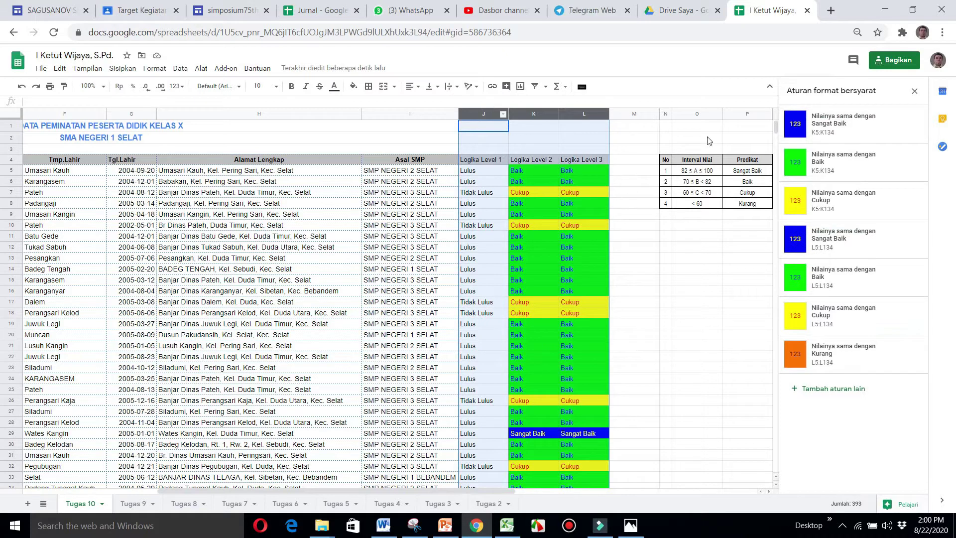
left_click(910, 127)
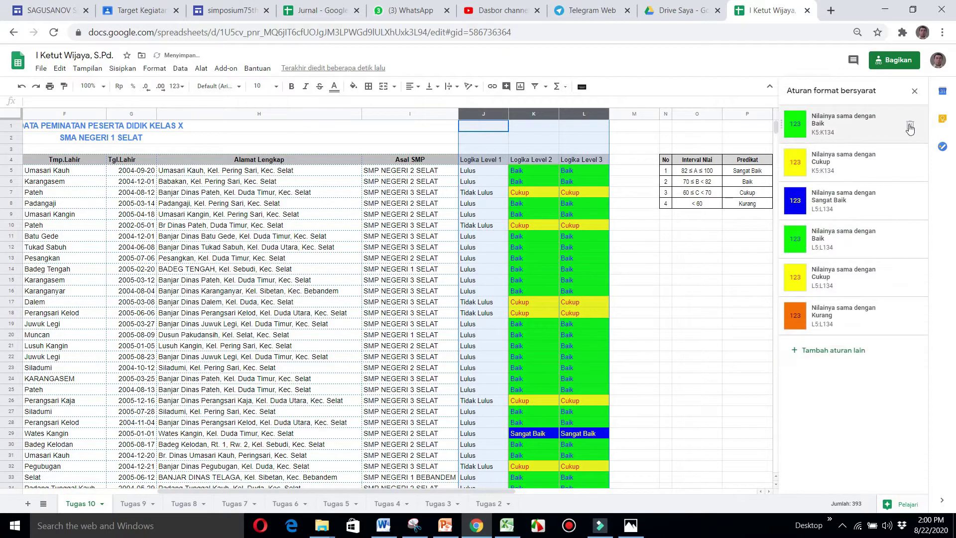
left_click(910, 127)
left_click(910, 127)
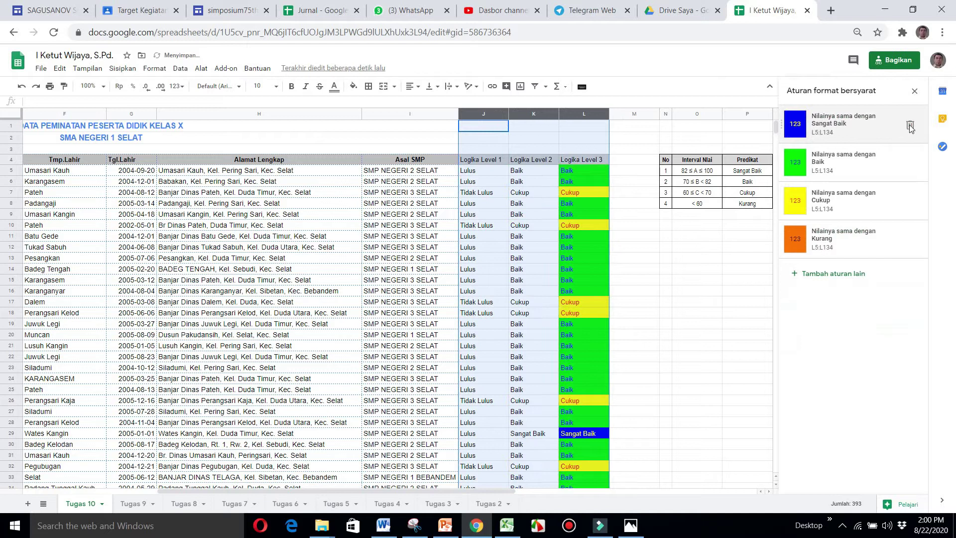
left_click(910, 127)
left_click(910, 127)
left_click(910, 127)
left_click(910, 127)
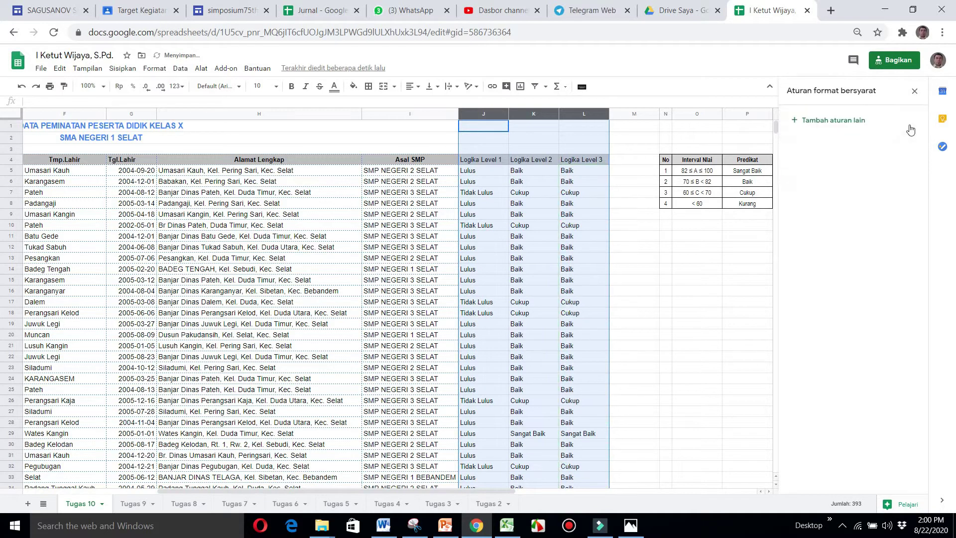
Step: Rename the Logika Level 1, Logika Level 2 and Logika Level 3 headers in J4:L4 as Nilai, Kelulusan and Predikat
left_click(565, 187)
left_click(480, 150)
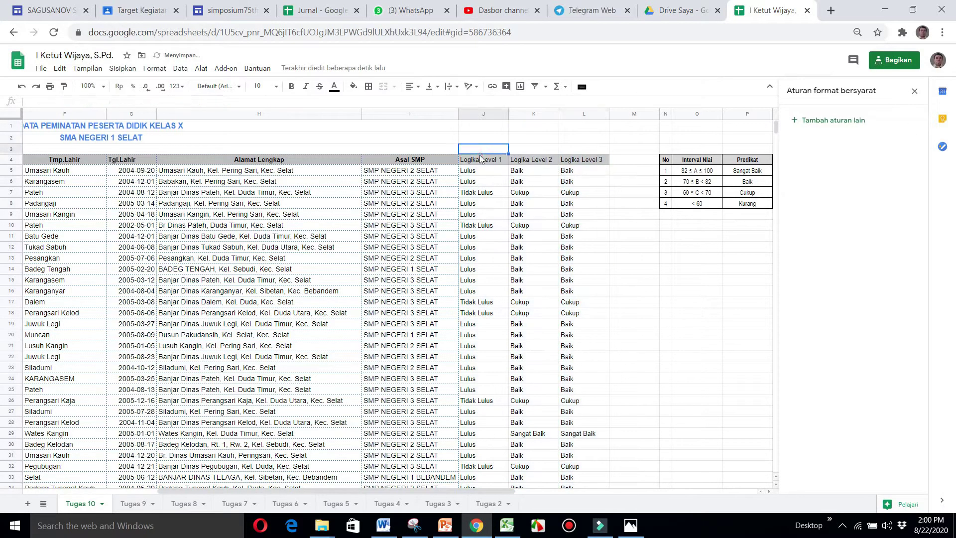
left_click(486, 165)
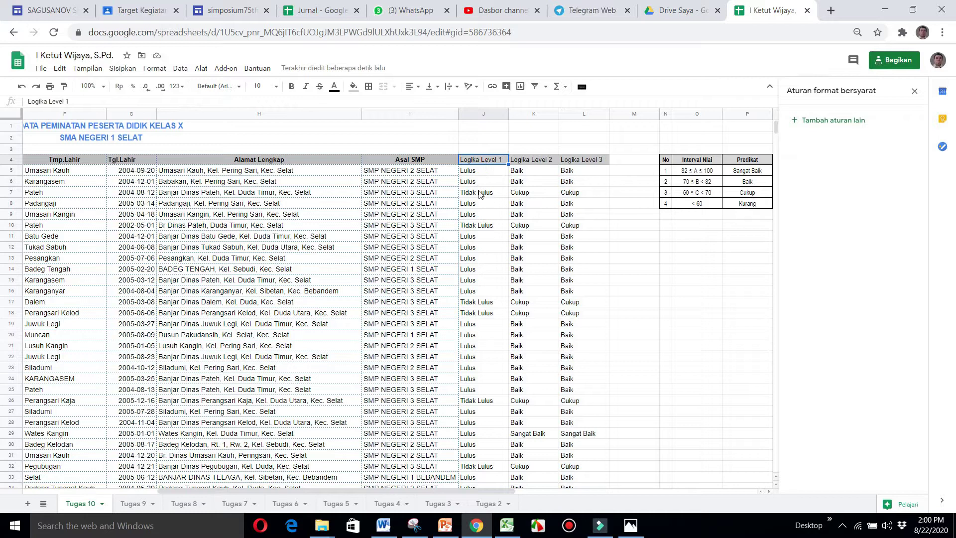
left_click_drag(506, 492, 532, 499)
type("Nilai")
key("Tab")
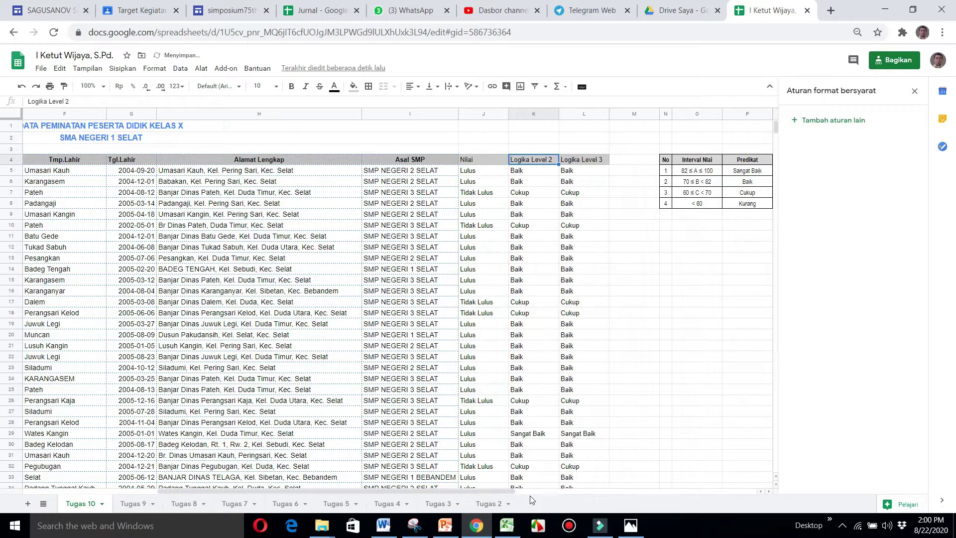
type("Kelulusan")
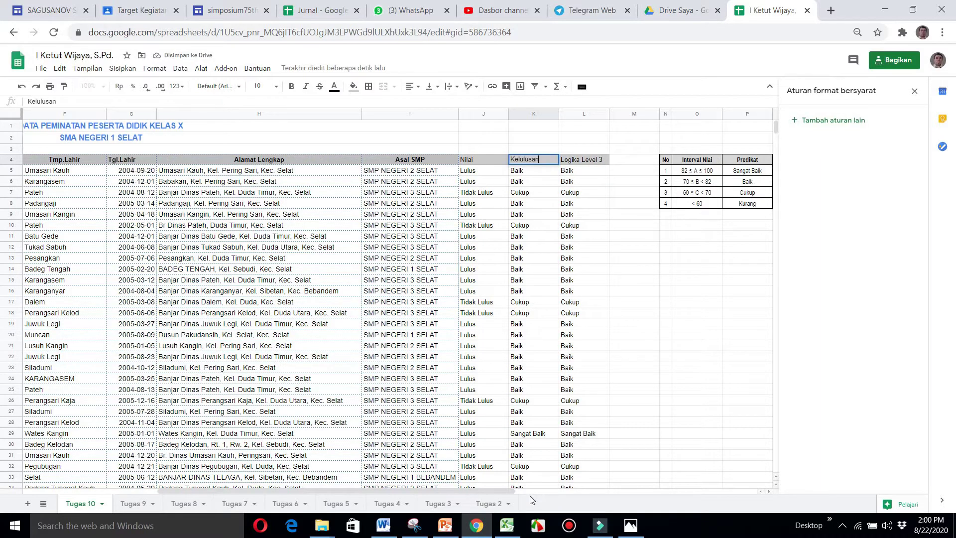
key("Tab")
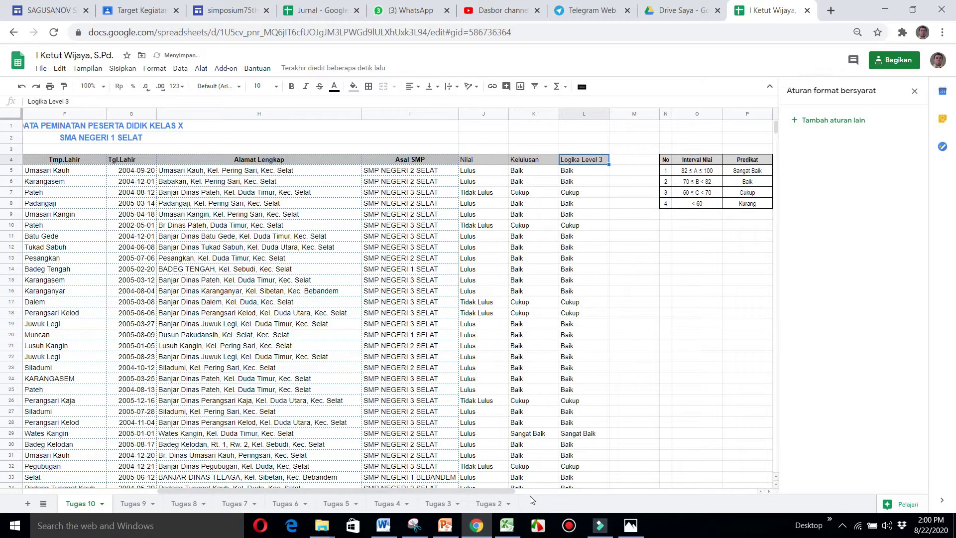
type("Predikat")
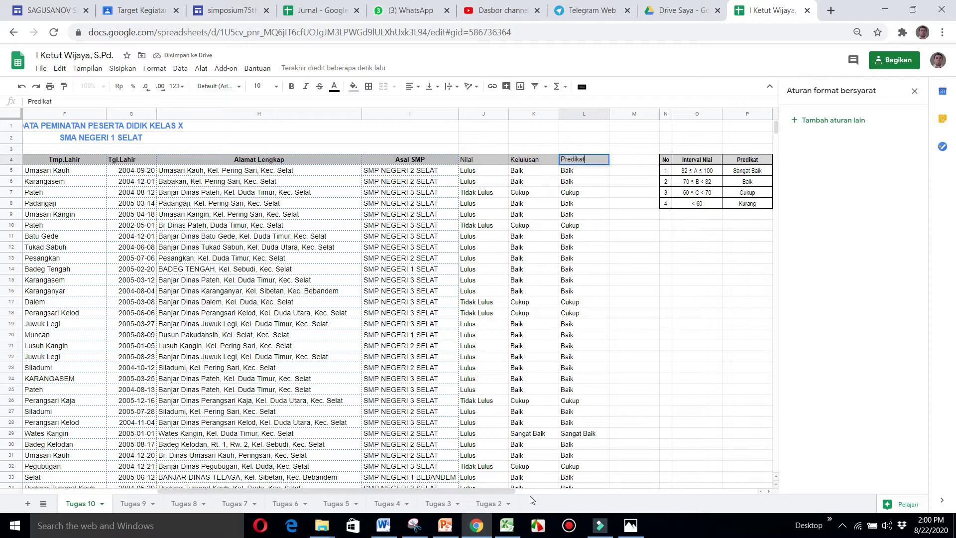
Step: Clear the old logic formulas under the Nilai, Kelulusan and Predikat headers, from row 5 down to the last student row
left_click(493, 173)
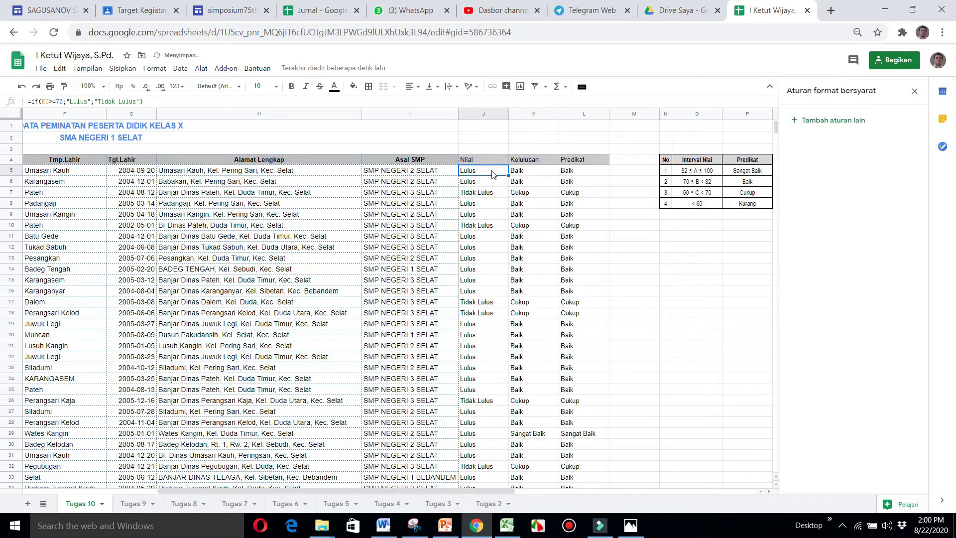
key("shift+Right")
key("shift+Right")
key("ctrl+shift+Down")
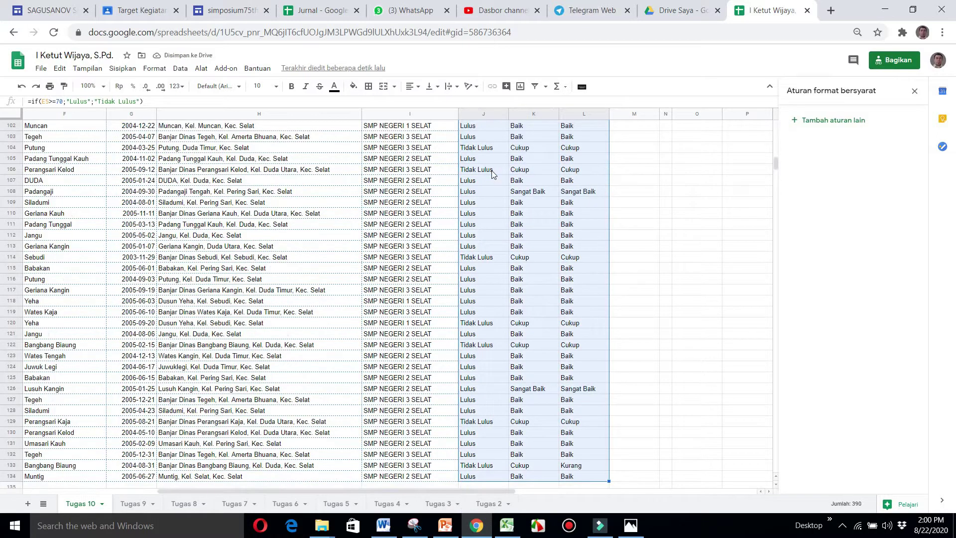
key("Delete")
left_click_drag(777, 160, 773, 115)
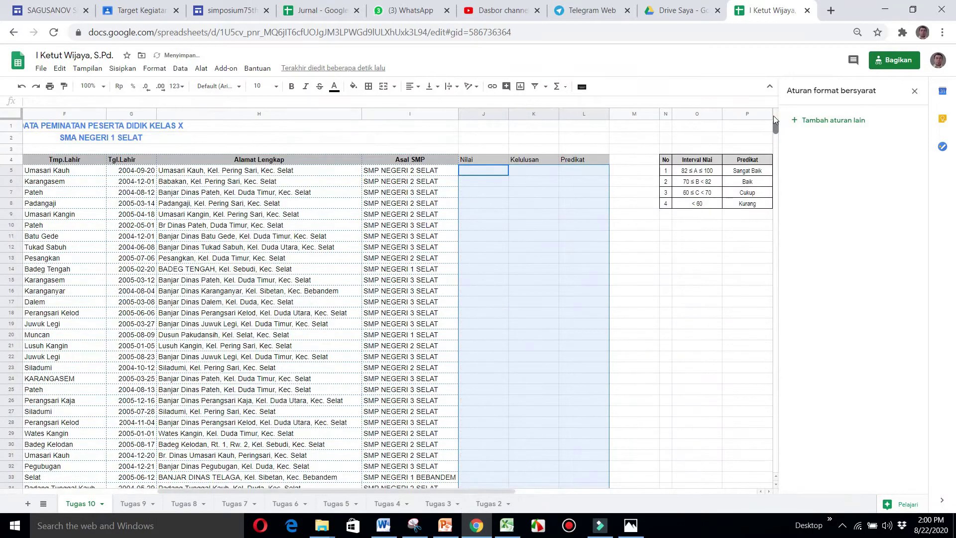
Step: Delete columns N to P, which hold the score interval and predicate table
left_click(670, 174)
key("Right")
key("Right")
key("Right")
key("Right")
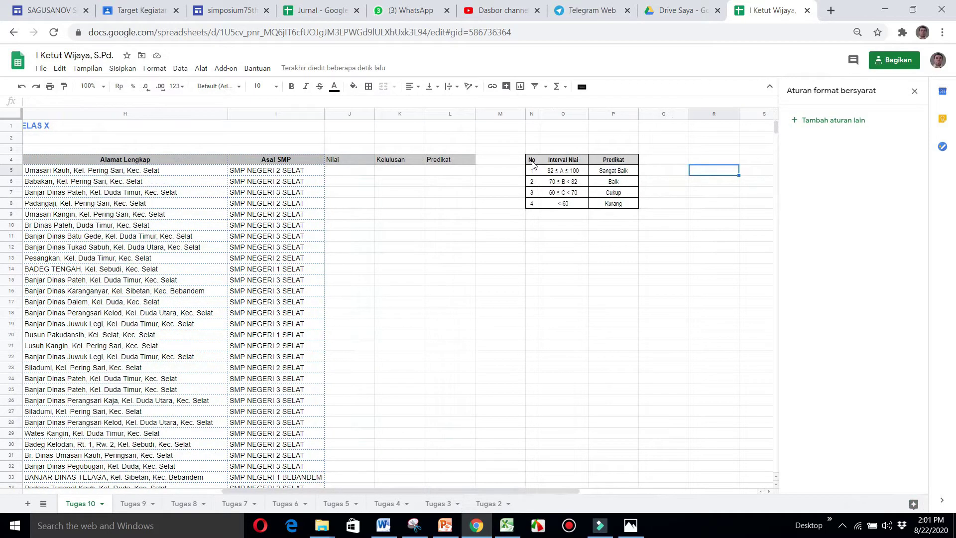
left_click(531, 160)
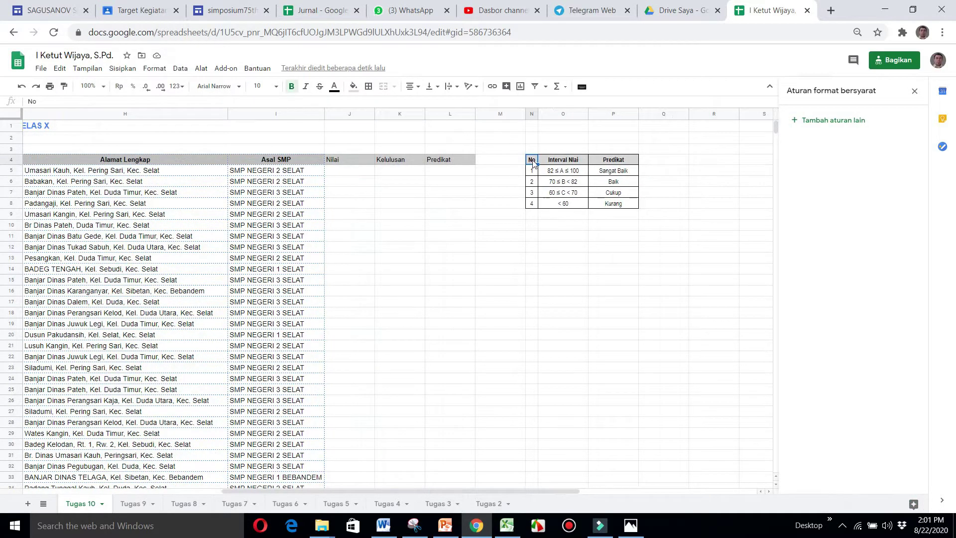
key("shift+Right")
key("shift+Right")
key("shift+Down")
key("shift+Down")
key("shift+Down")
key("shift+Down")
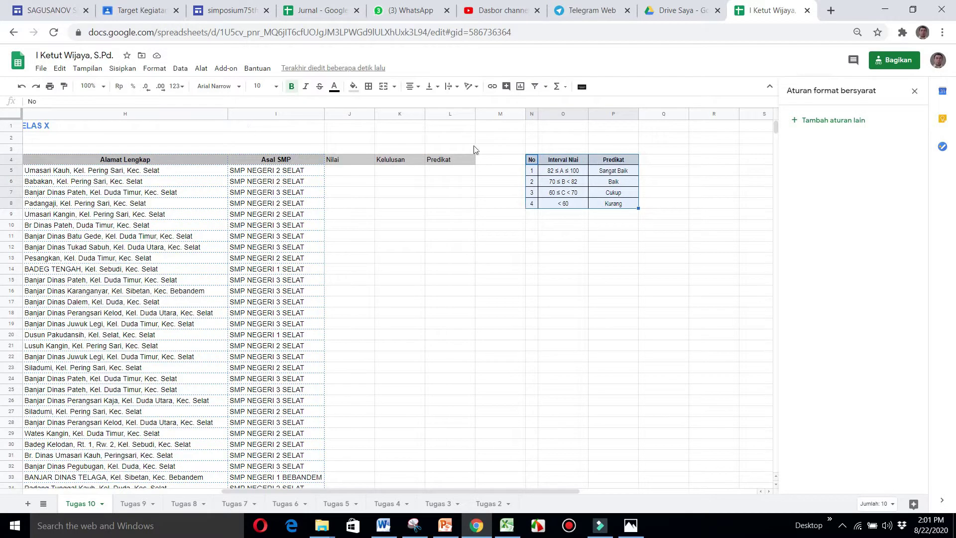
right_click(550, 171)
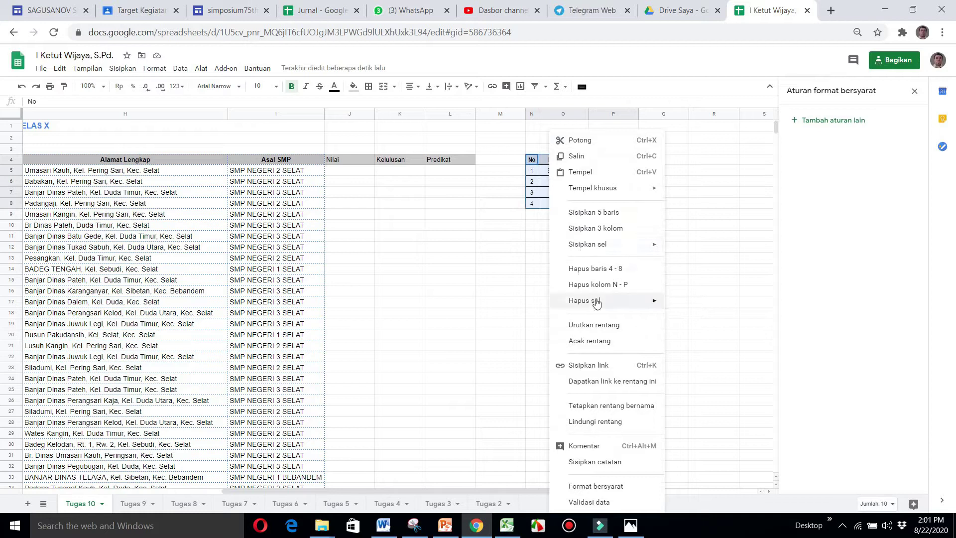
left_click(608, 284)
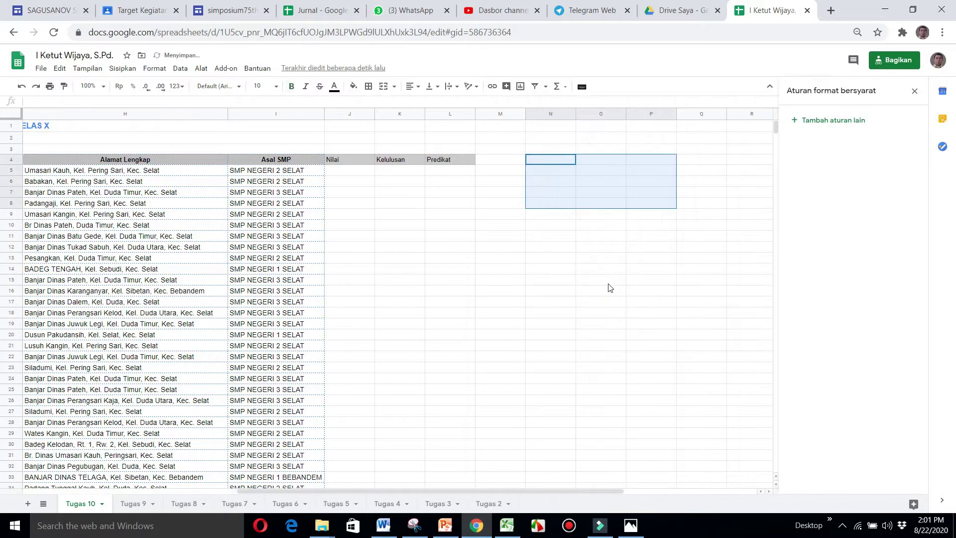
Step: Title a new lookup table "Tabel Vlookup" in cell N4 and enter the header "No" below it in N5
left_click(550, 227)
left_click(548, 158)
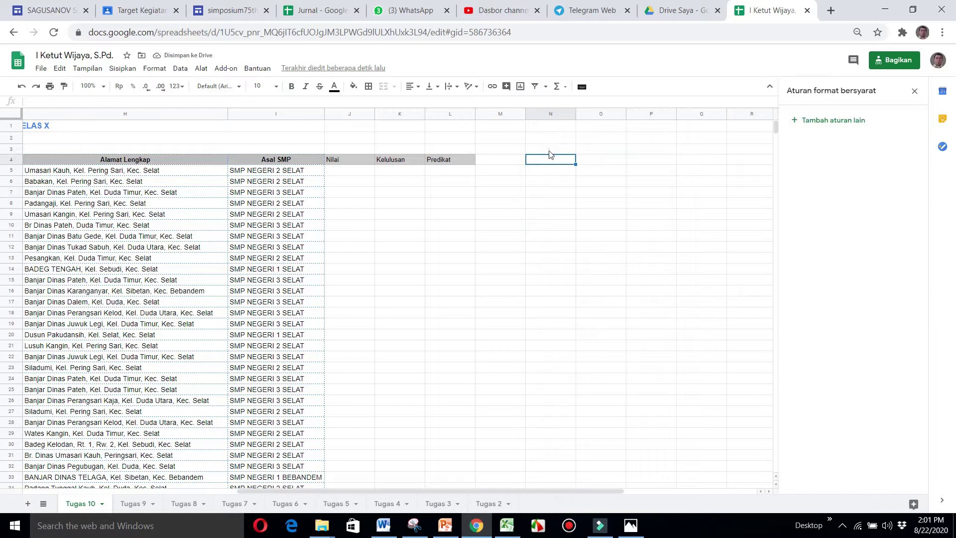
type("Tabel")
key("BackSpace")
type("Vloopu")
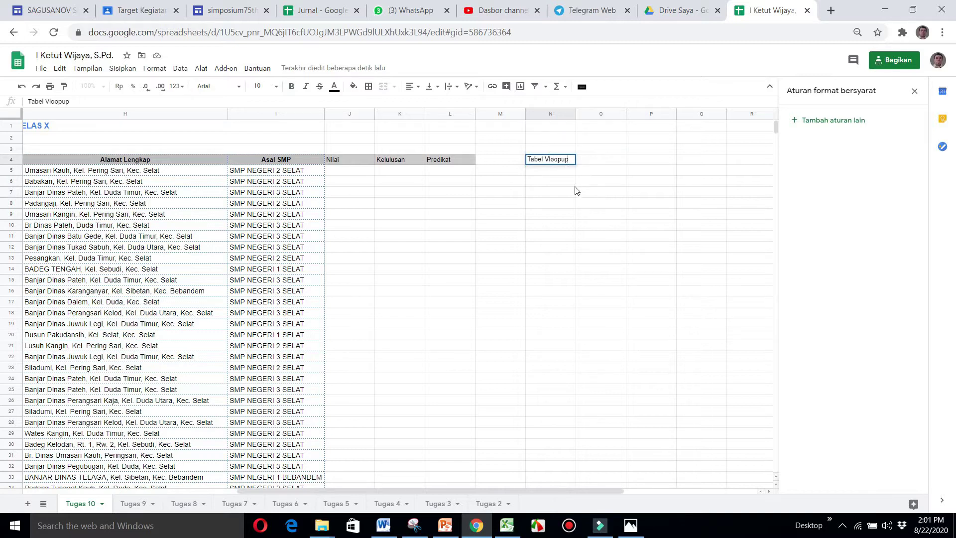
type("p")
key("Return")
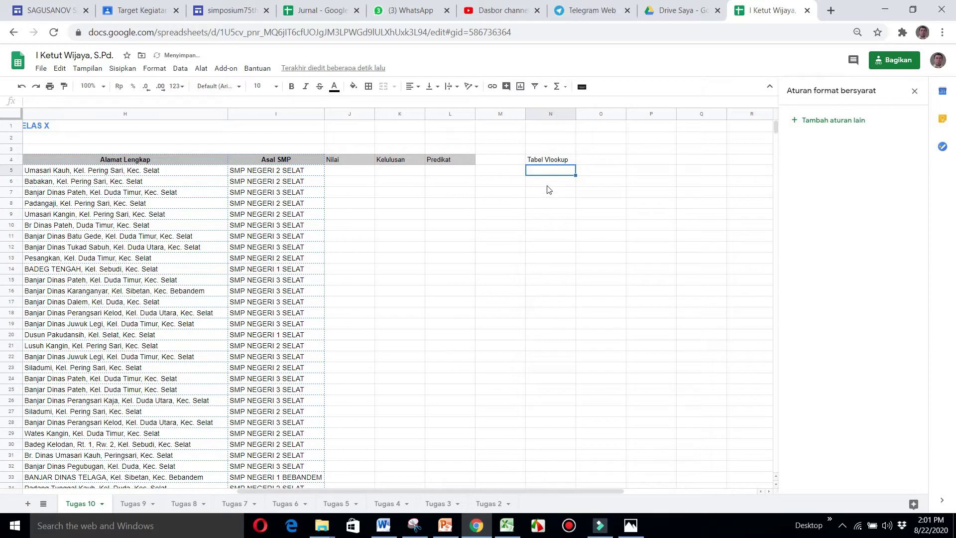
type("No")
key("Tab")
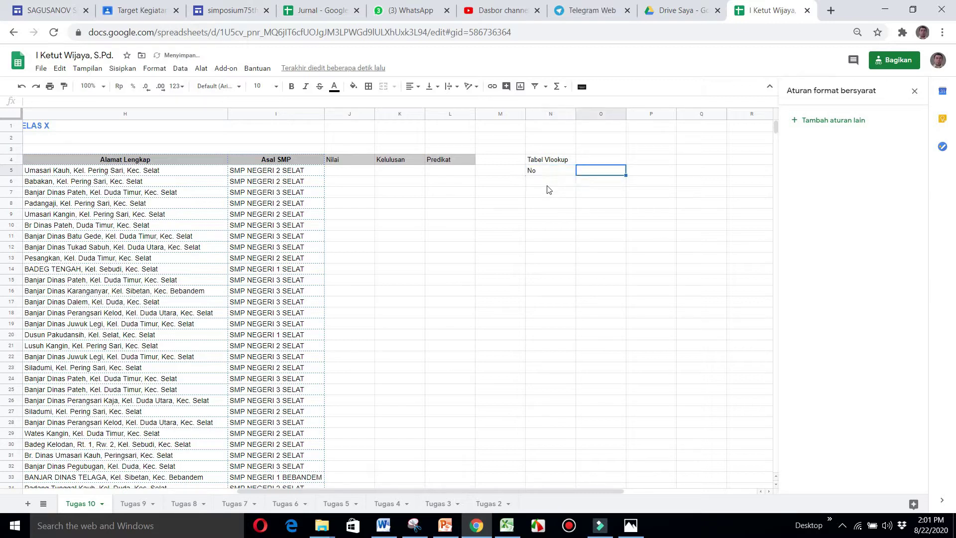
Step: Review the students' scores and enter 60 as the lookup table's first score in cell N6
left_click_drag(774, 127, 770, 181)
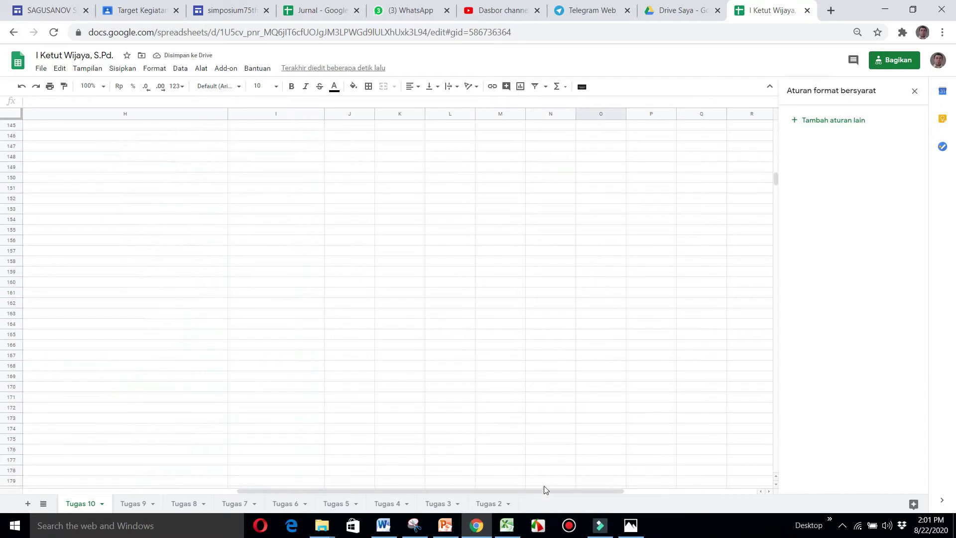
left_click_drag(546, 489, 478, 490)
left_click_drag(774, 178, 775, 166)
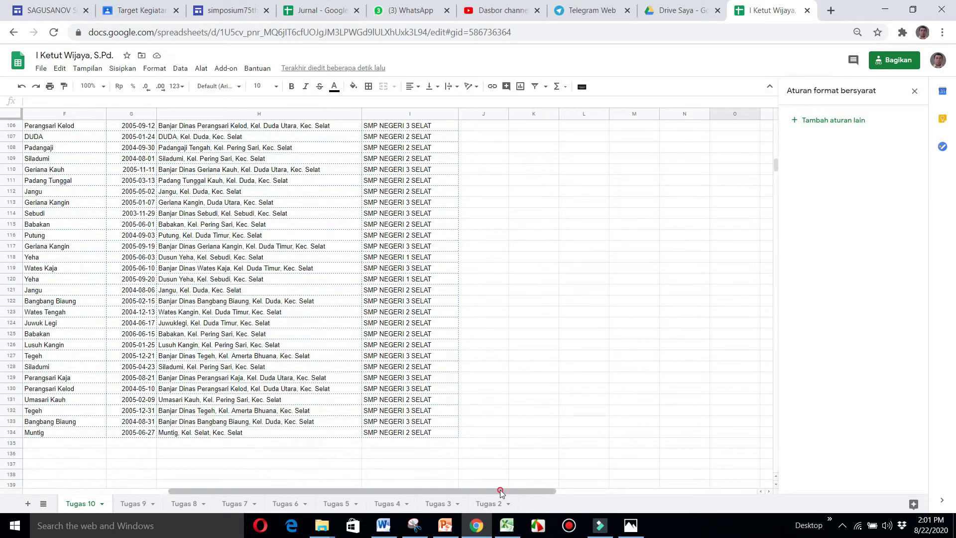
left_click_drag(501, 491, 422, 493)
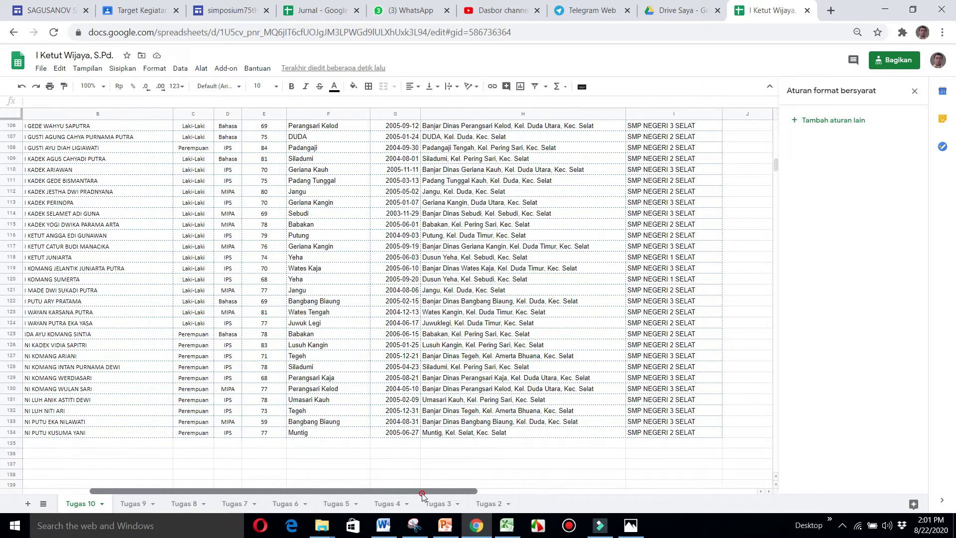
left_click_drag(422, 493, 519, 493)
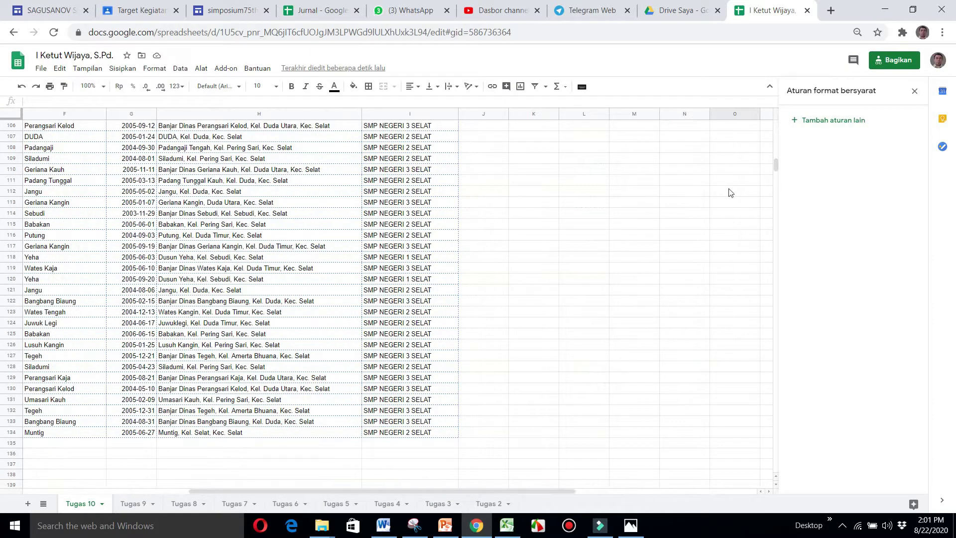
left_click_drag(775, 173, 774, 116)
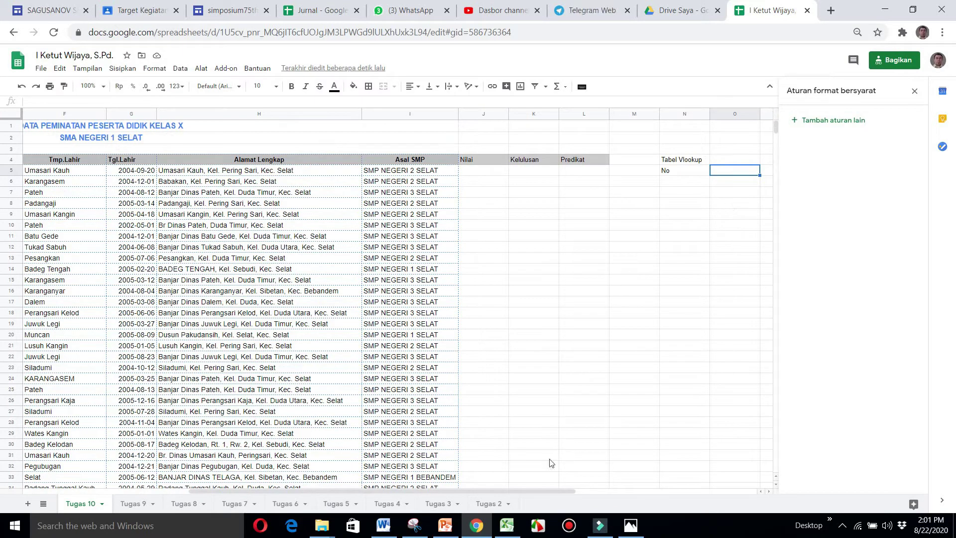
left_click_drag(528, 491, 616, 492)
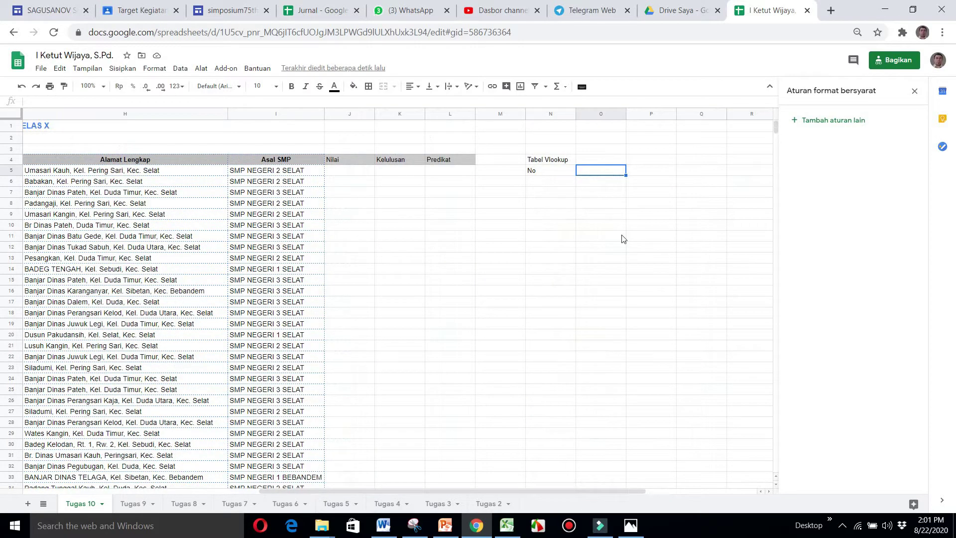
left_click(560, 184)
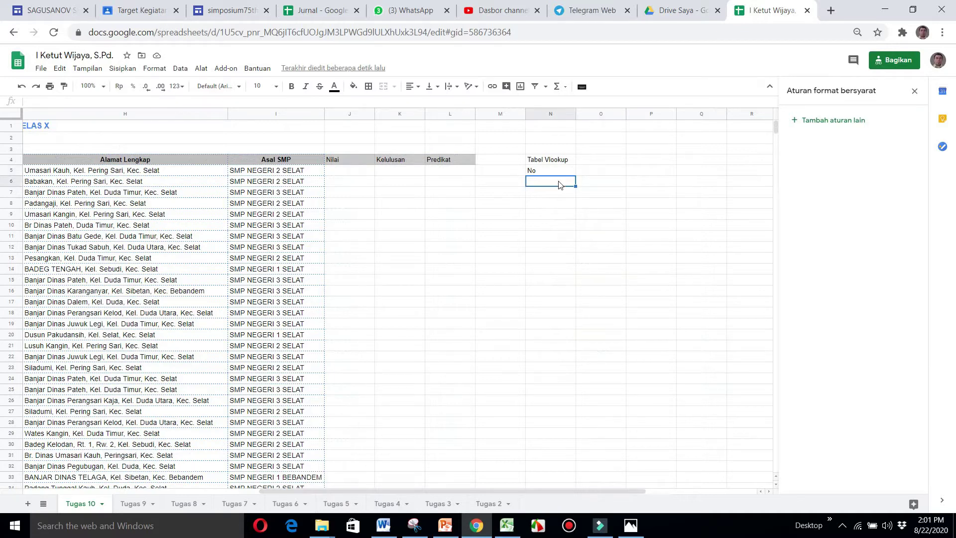
type("60")
key("Return")
Step: Enter the lookup table headers Nilai, Kelulusan and Predikat in cells N5 to P5, replacing "No"
left_click(553, 171)
type("N")
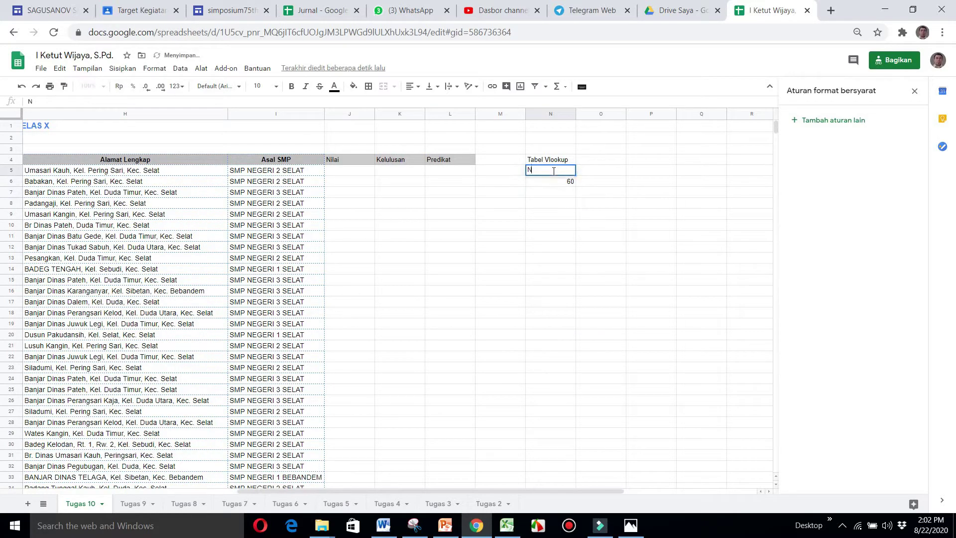
type("ilai")
key("Tab")
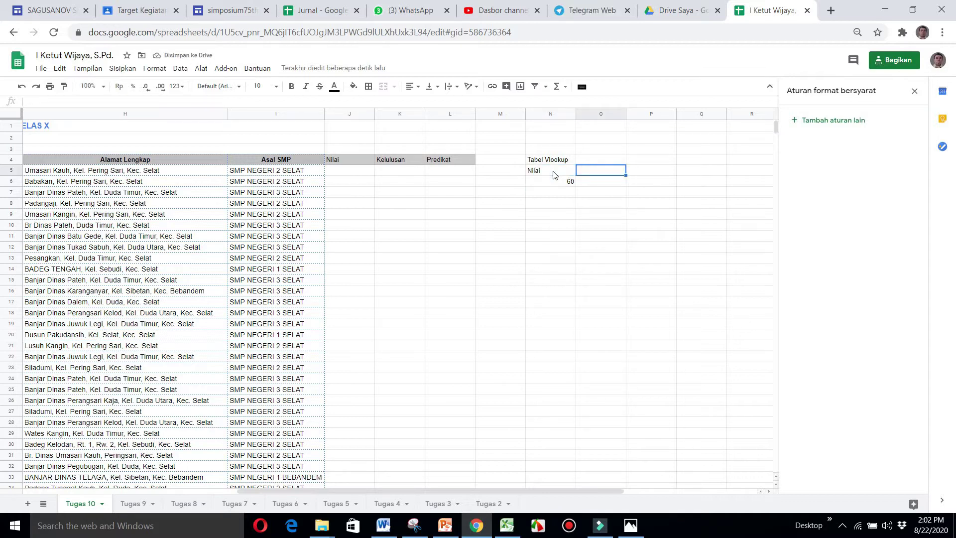
type("Kelulusan")
key("Tab")
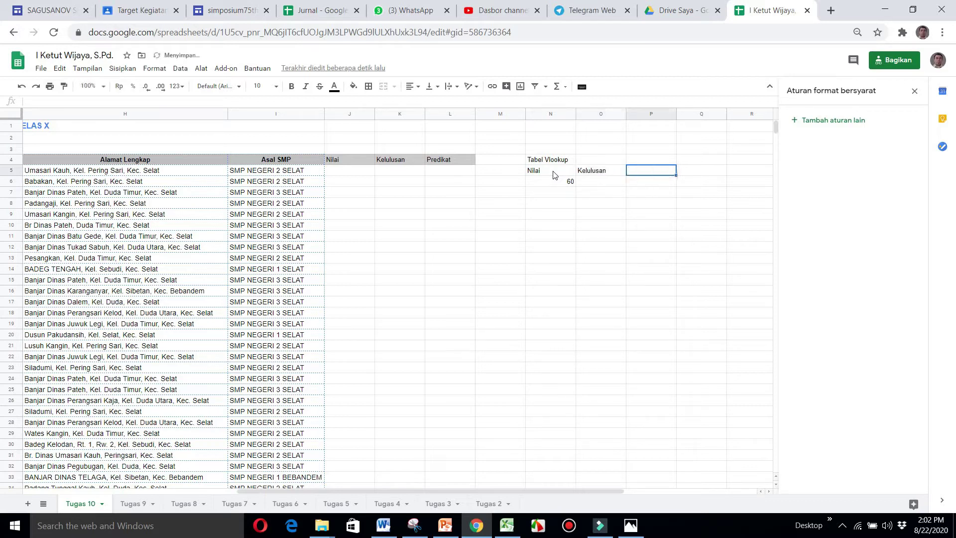
type("Predikat")
Step: Enter 61 below the 60 in the lookup table's Nilai column and extend the series down to 90
left_click(556, 183)
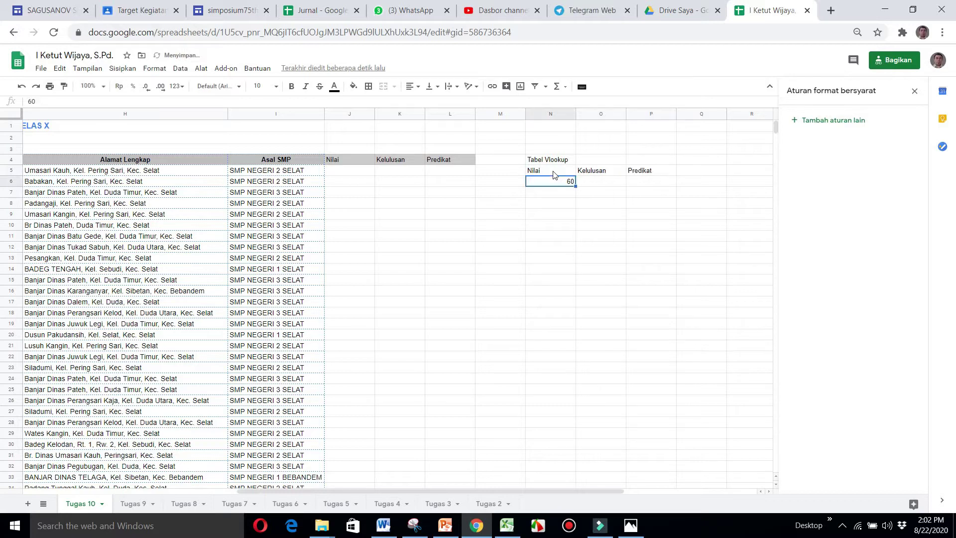
left_click(573, 193)
type("61")
key("Return")
left_click(567, 184)
left_click_drag(567, 187, 574, 479)
scroll(575, 493, "down", 1)
left_click_drag(576, 513, 574, 382)
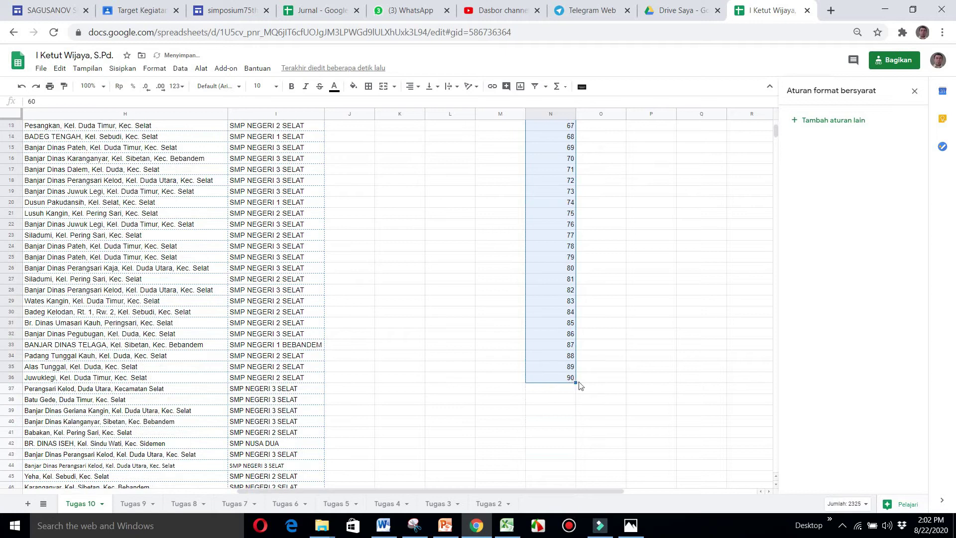
scroll(775, 135, "up", 4)
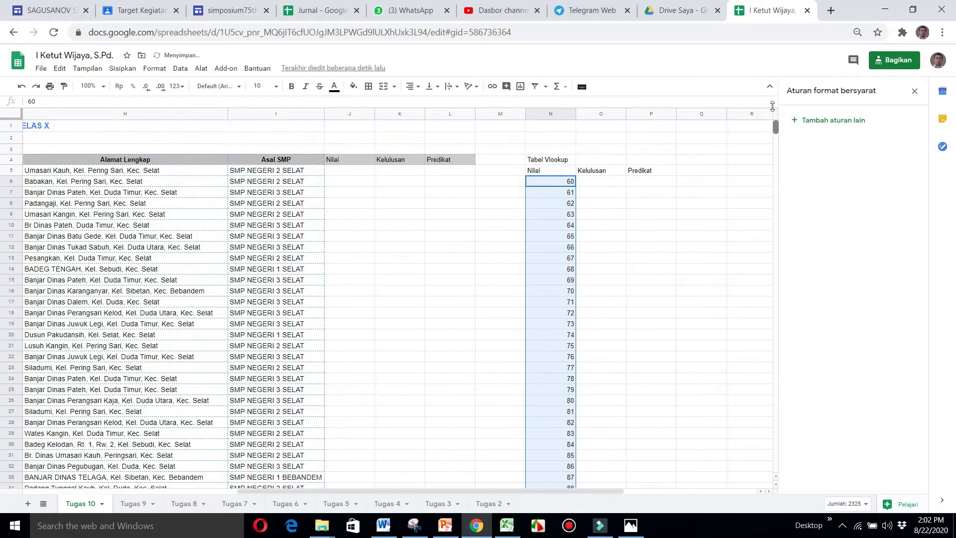
Step: Check the score intervals and their predicates in the reference table on the Tugas 9 sheet, and return to Tugas 10
left_click(611, 182)
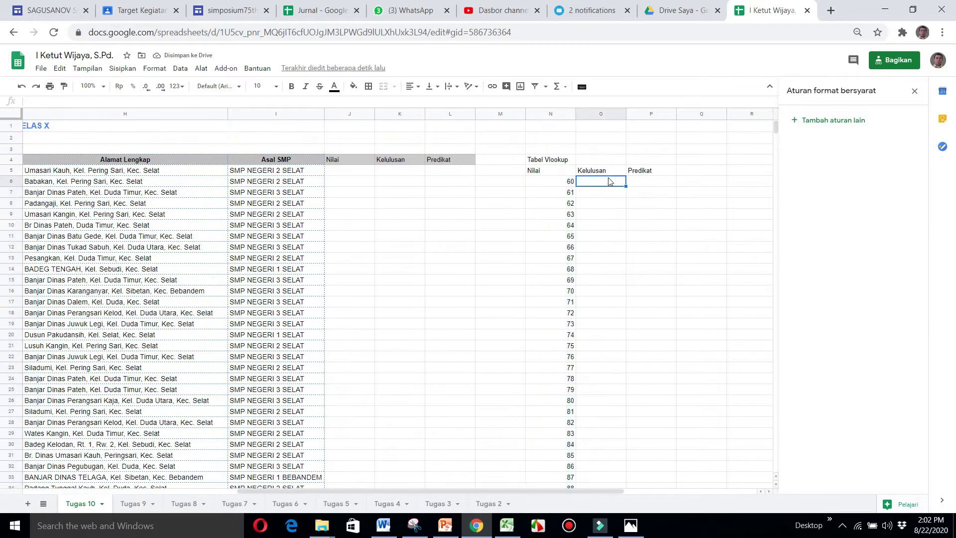
left_click(139, 505)
left_click_drag(369, 491, 645, 500)
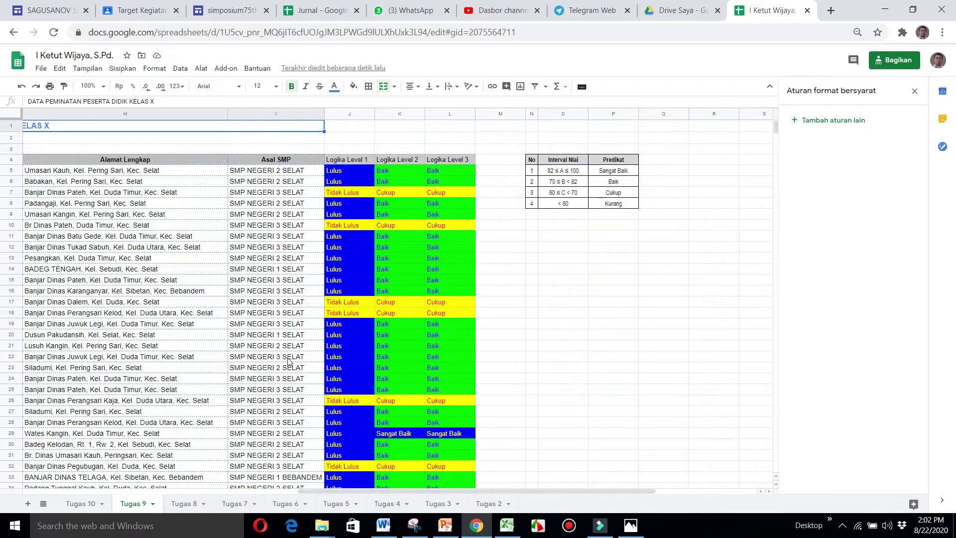
left_click(85, 504)
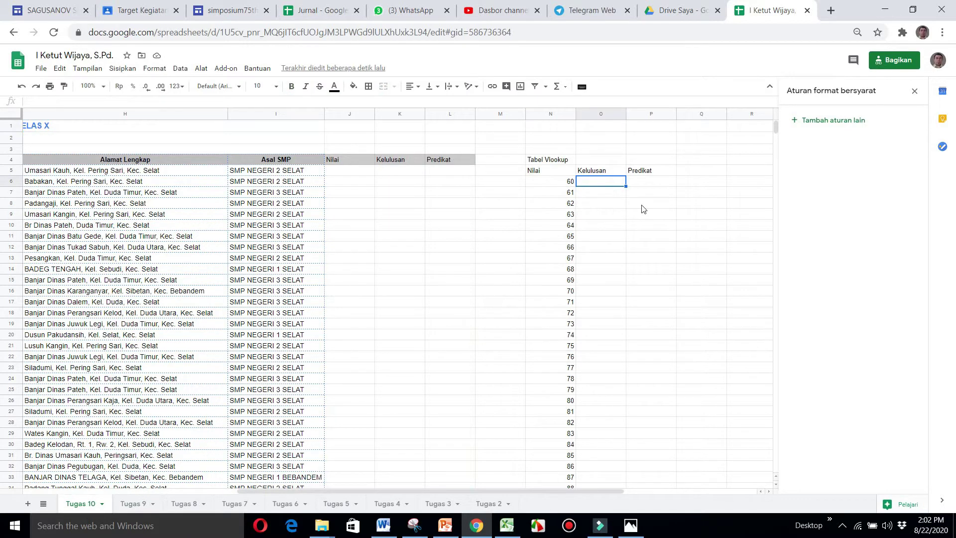
Step: Enter Cukup as the predicate and Tidak as the pass status for score 60 in cells P6 and O6
type("C")
key("Escape")
left_click(654, 181)
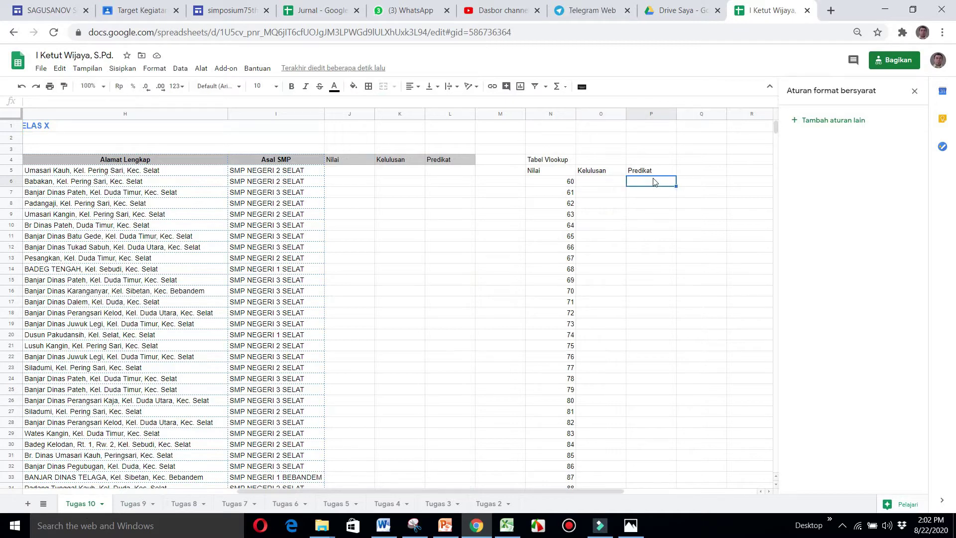
type("Cukup")
left_click(606, 183)
type("Tidak")
key("Return")
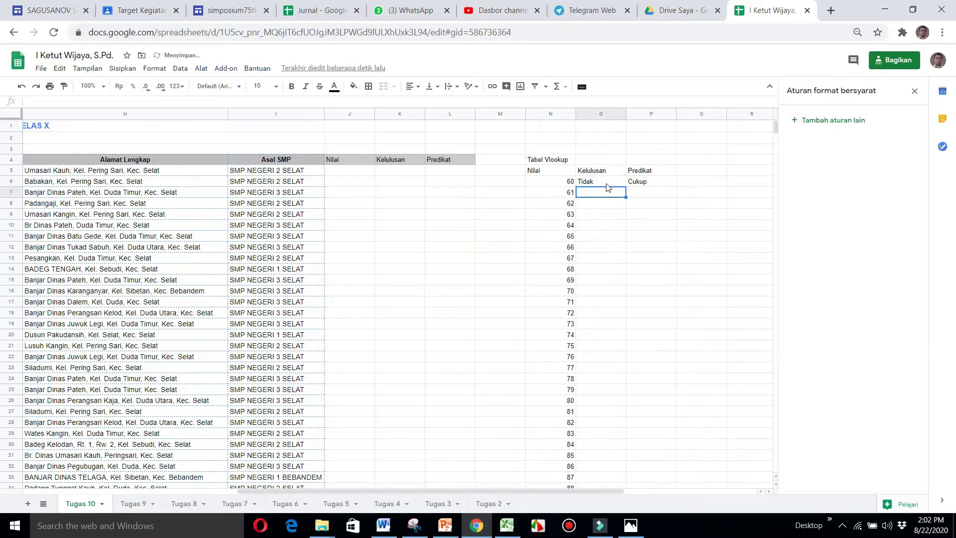
Step: Check the pass-status wording in cell J5 on the Tugas 9 sheet and complete cell O6 on Tugas 10 as Tidak Lulus
left_click(145, 500)
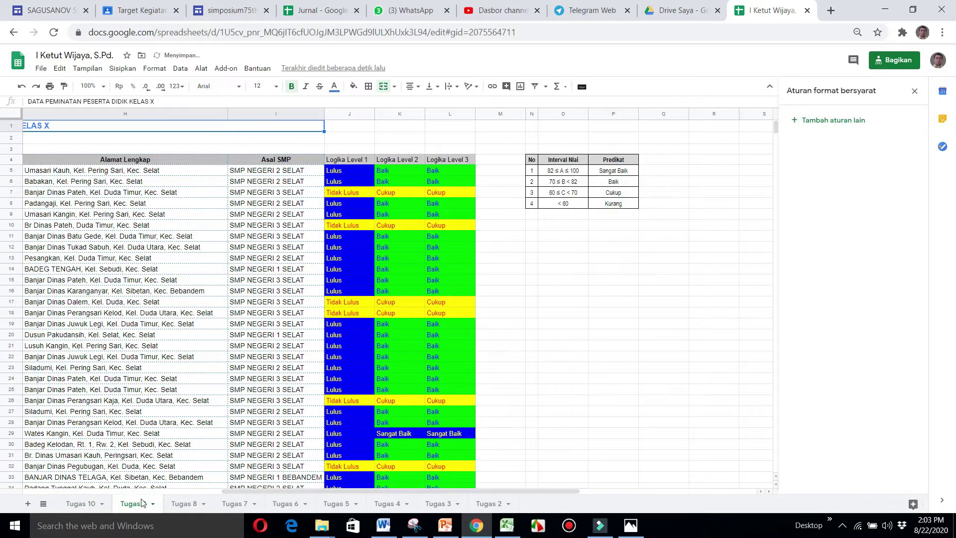
left_click(365, 174)
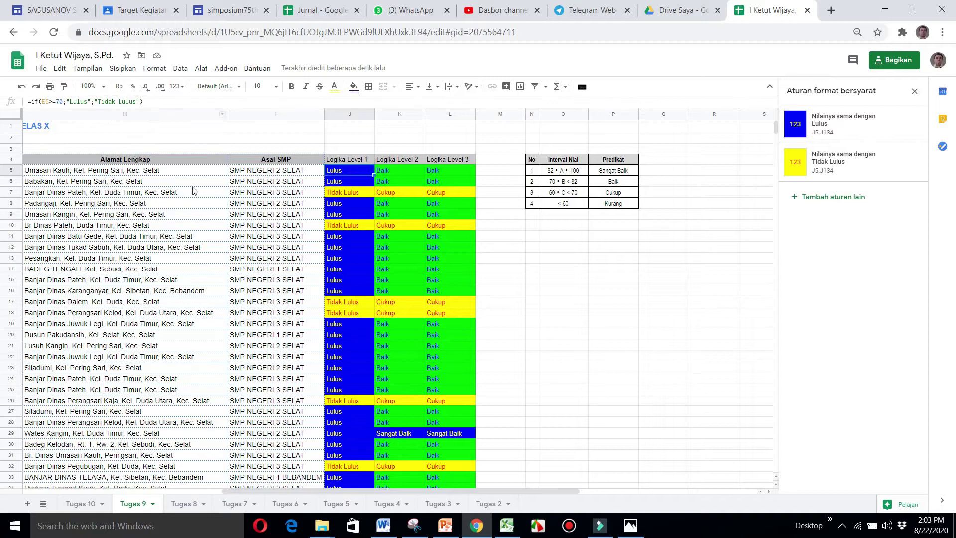
left_click(98, 506)
left_click(611, 183)
double_click(612, 181)
type("Lulus")
key("Return")
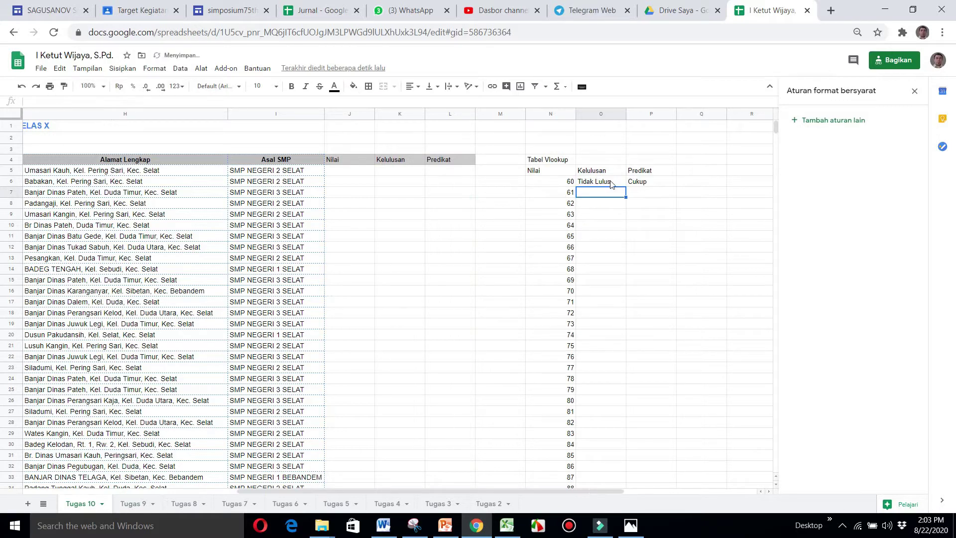
Step: Fill the lookup table's Kelulusan column with Tidak Lulus down to score 69 and Lulus for scores 70 to 90
left_click(611, 183)
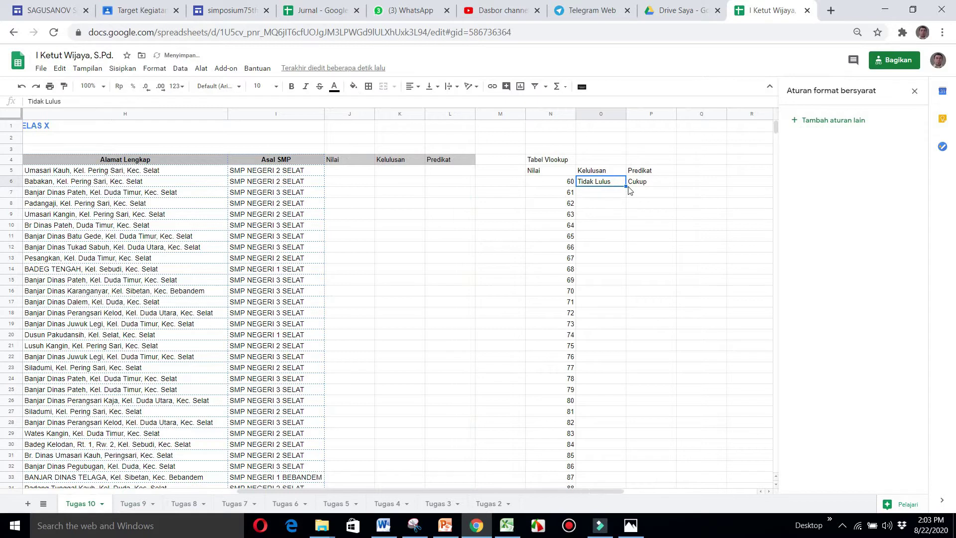
left_click_drag(626, 186, 624, 282)
left_click(616, 295)
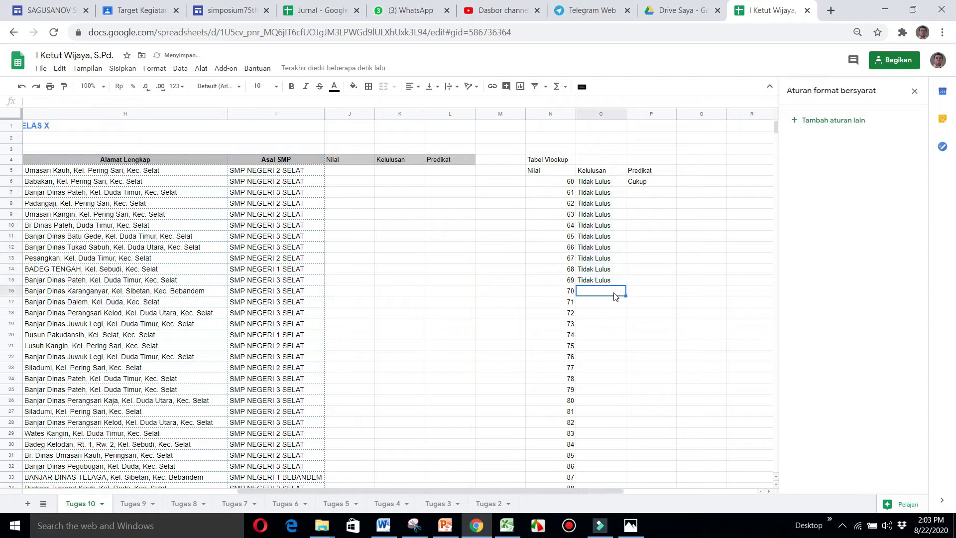
type("Lulus")
key("Return")
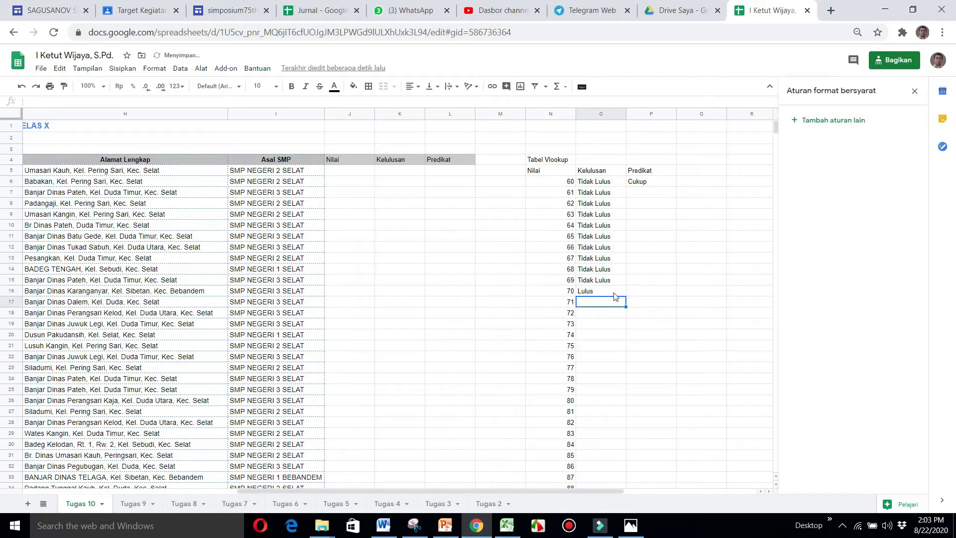
left_click(614, 293)
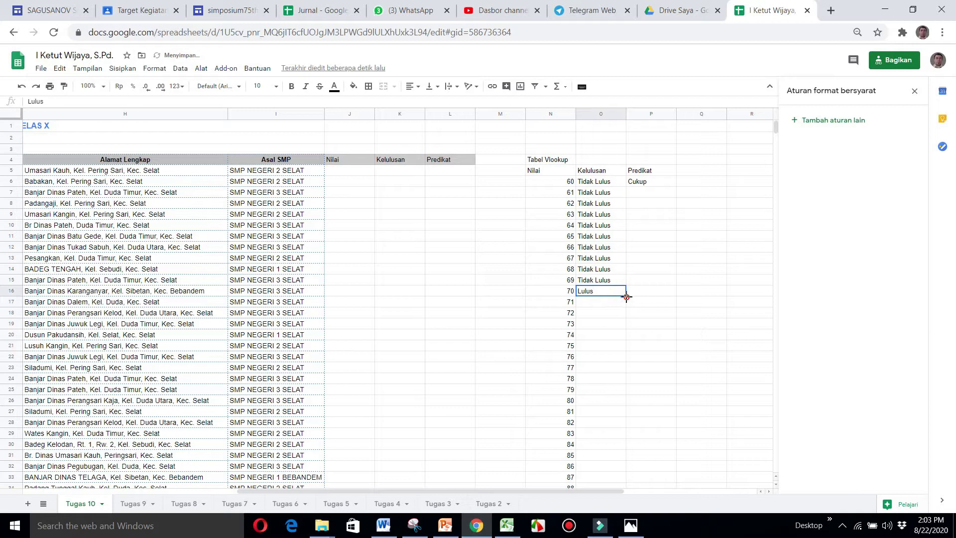
left_click_drag(626, 297, 628, 436)
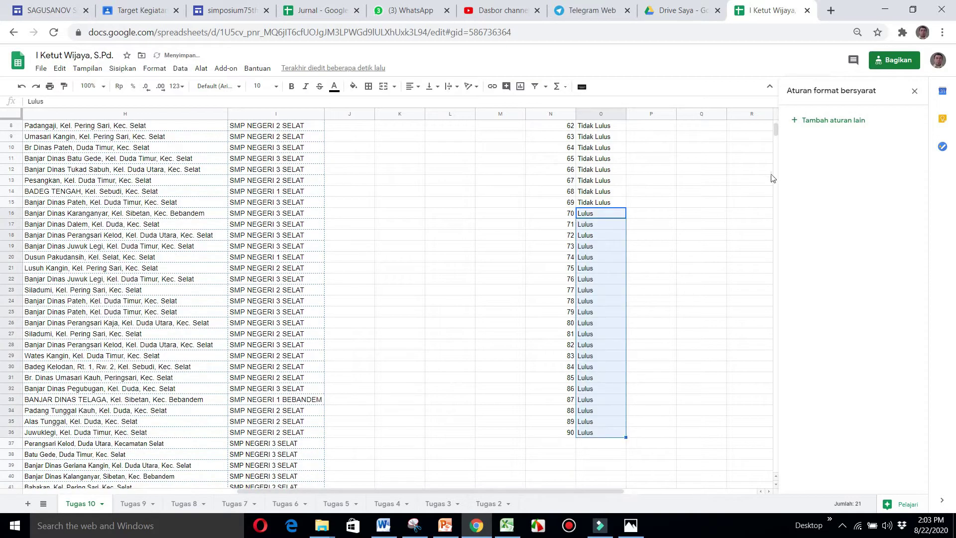
scroll(771, 180, "up", 3)
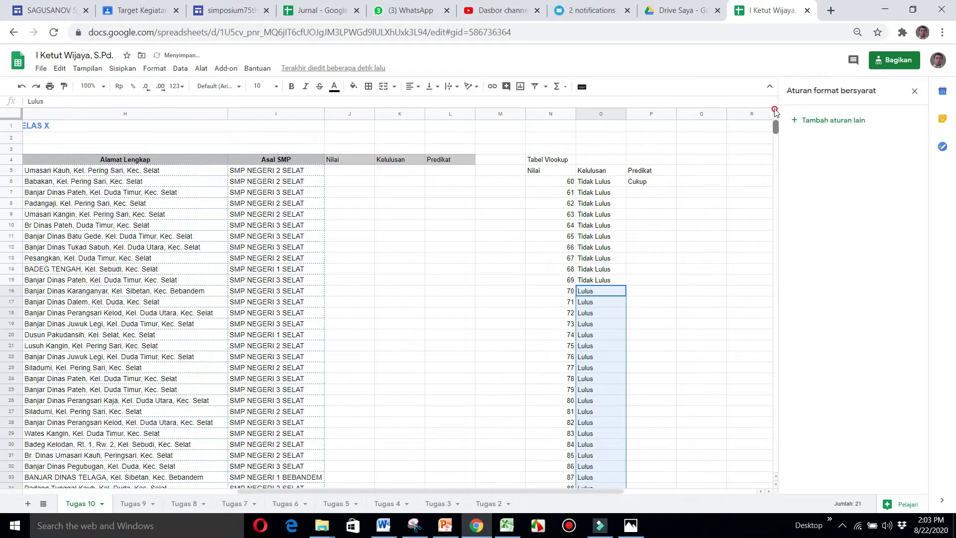
Step: Fill the lookup table's Predikat column with Cukup down to score 69 and Baik for scores 70 to 81
left_click(659, 185)
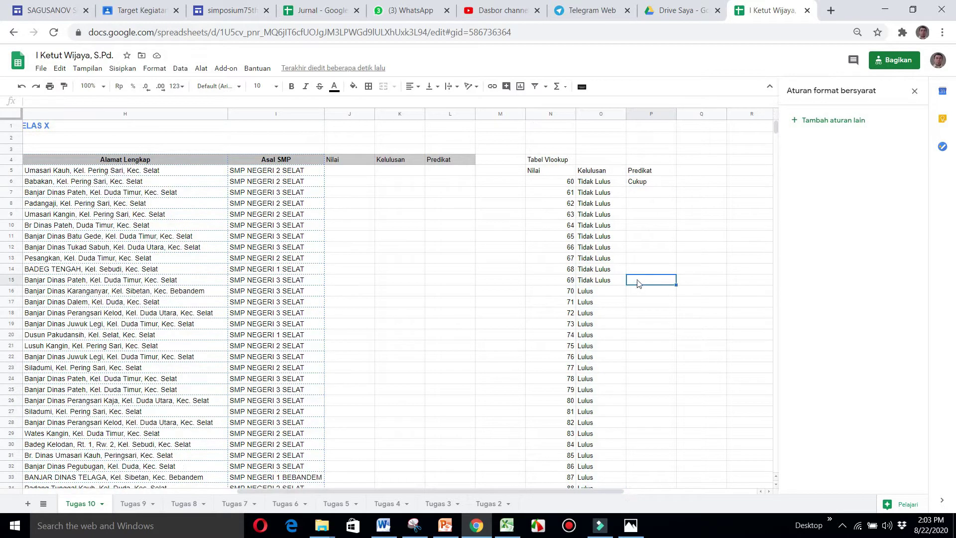
left_click_drag(675, 189, 667, 282)
left_click(617, 297)
left_click(649, 298)
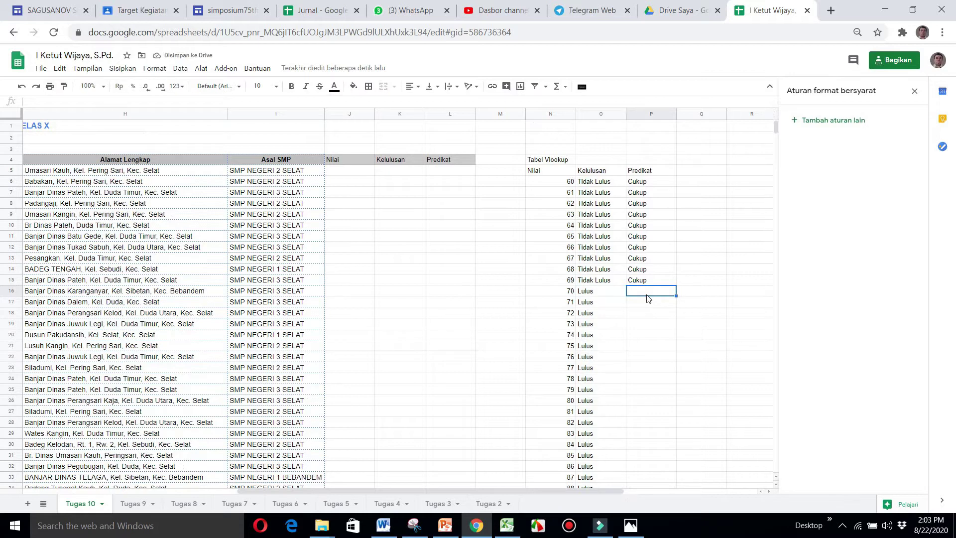
type("Baik")
key("Return")
left_click(660, 291)
left_click_drag(675, 295, 673, 412)
Step: Enter Sangat Baik as the predicate for score 82 and copy it down to score 90
left_click(656, 425)
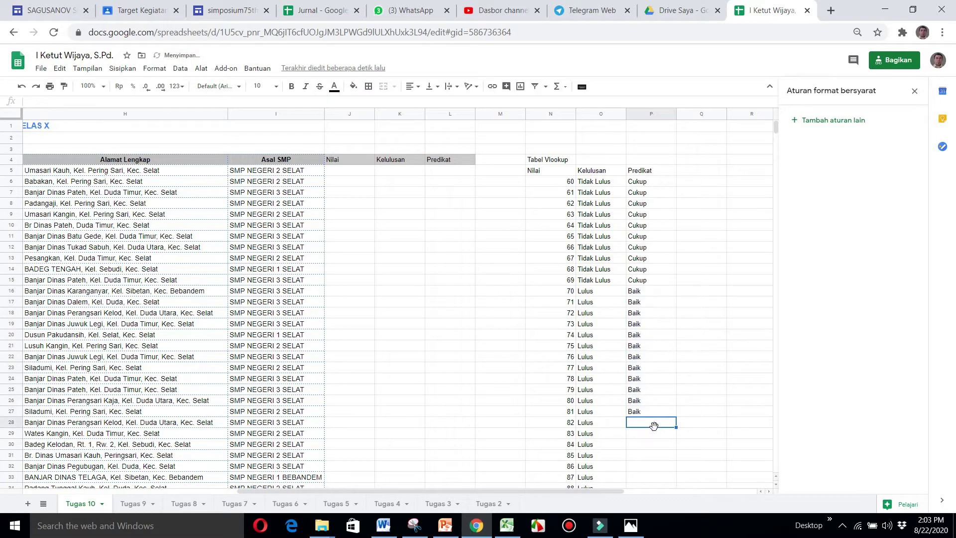
type("Sangat Baik")
key("Return")
left_click(664, 424)
mouse_move(676, 427)
left_mouse_down()
mouse_move(673, 491)
mouse_move(674, 426)
left_mouse_up()
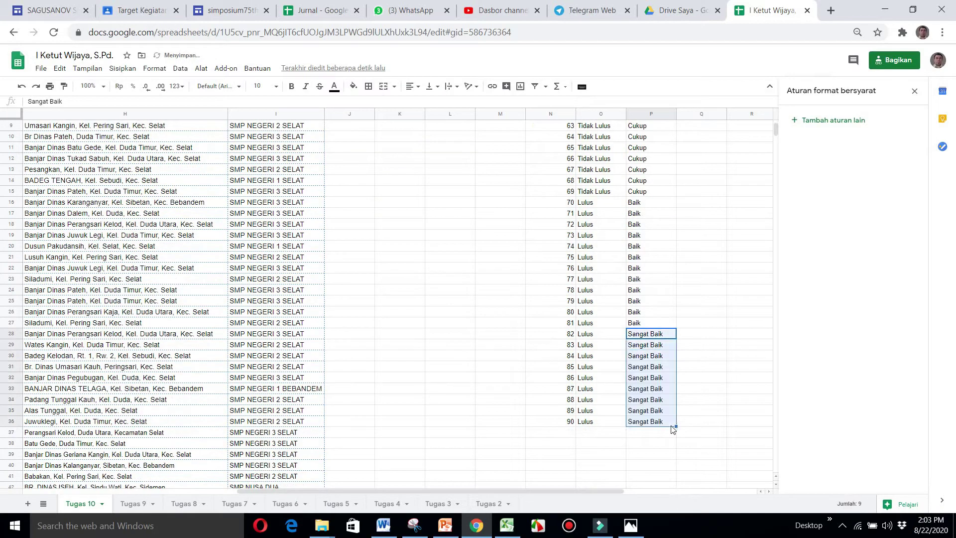
scroll(778, 131, "up", 3)
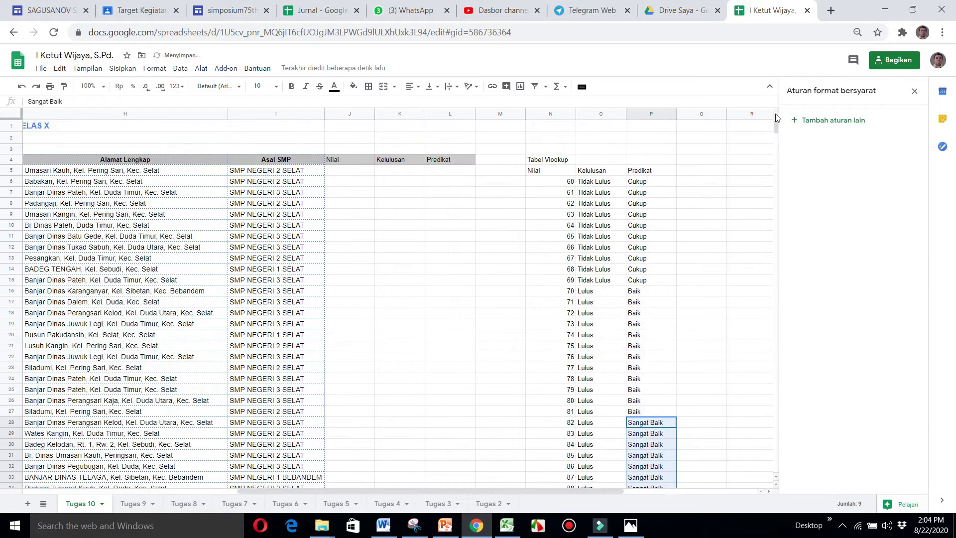
Step: Apply green borders to all cells of the lookup table, from its header row in N5 down to P36
left_click(553, 169)
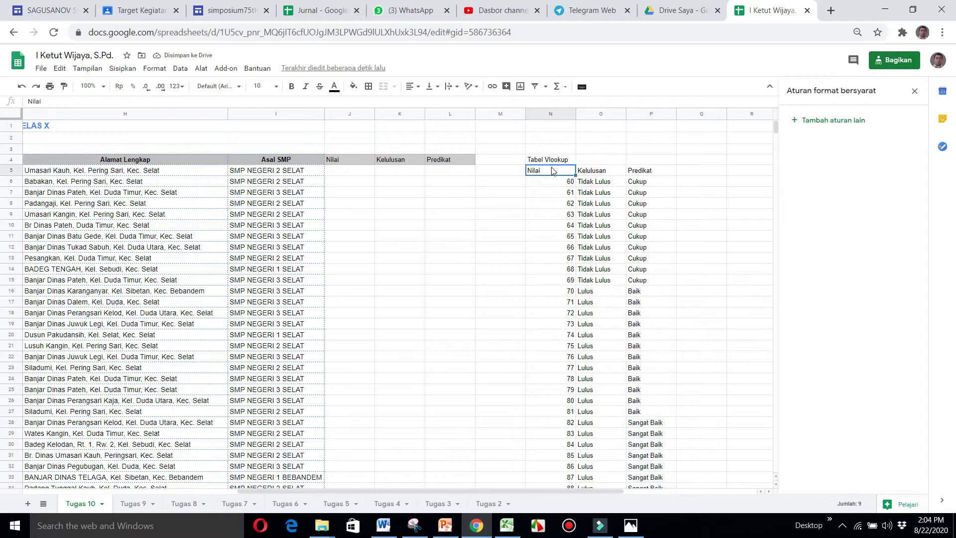
key("shift+Right")
key("shift+Right")
key("ctrl+shift+Down")
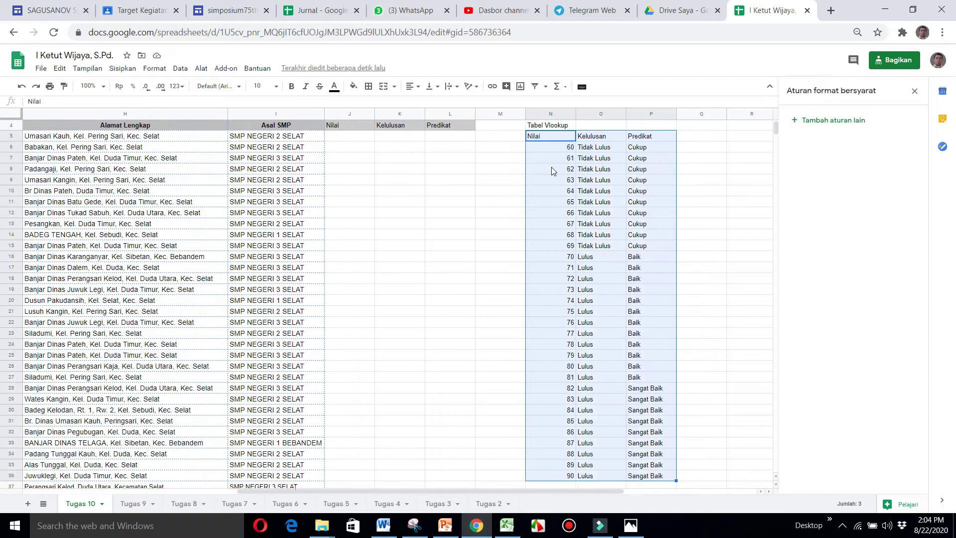
left_click(368, 88)
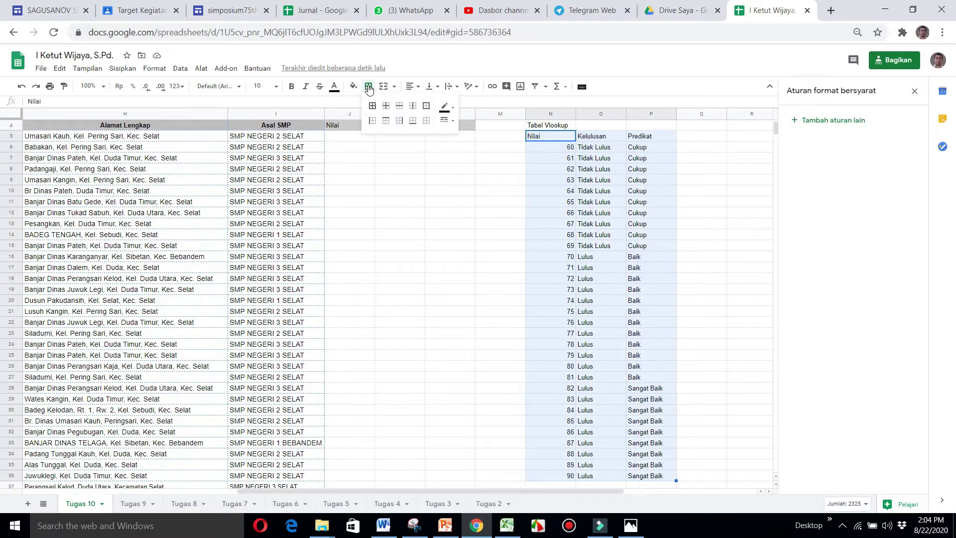
left_click(373, 105)
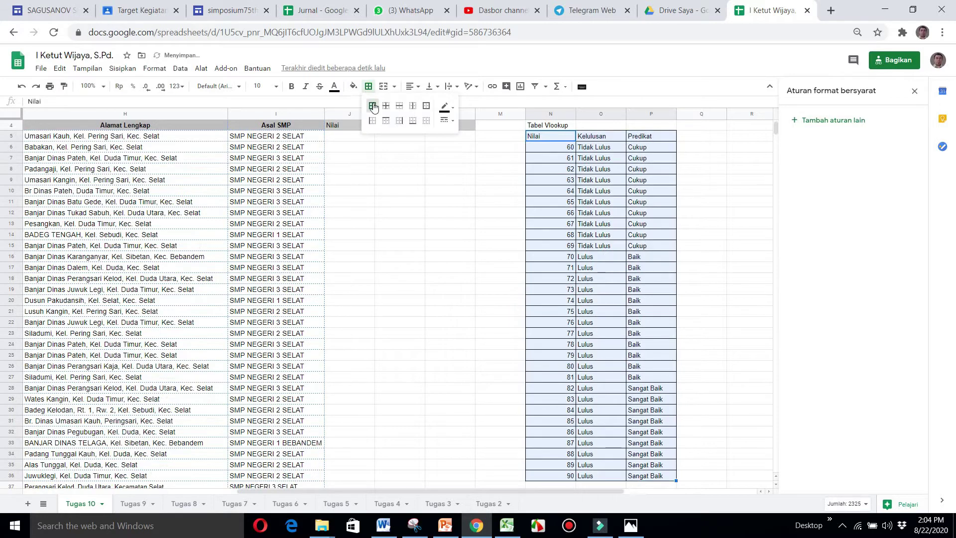
left_click(448, 106)
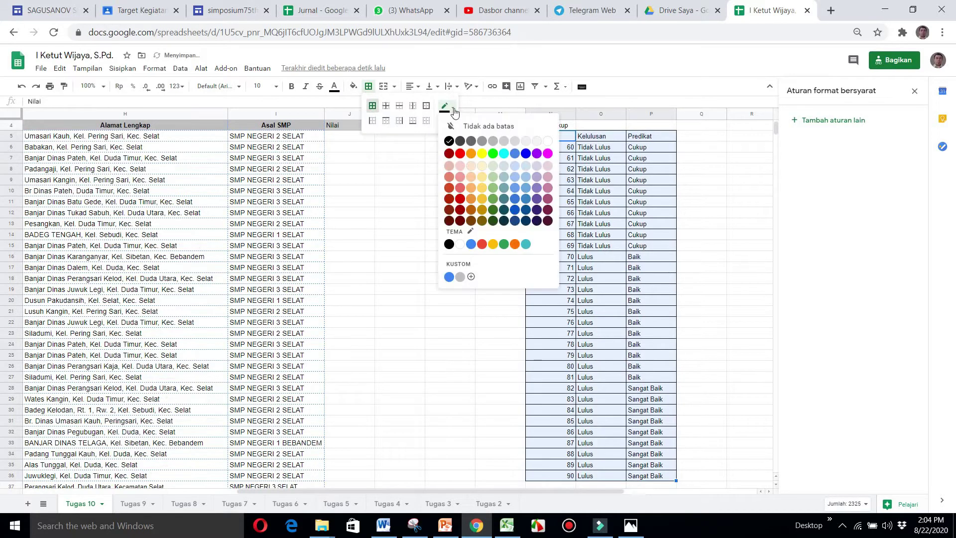
left_click(493, 155)
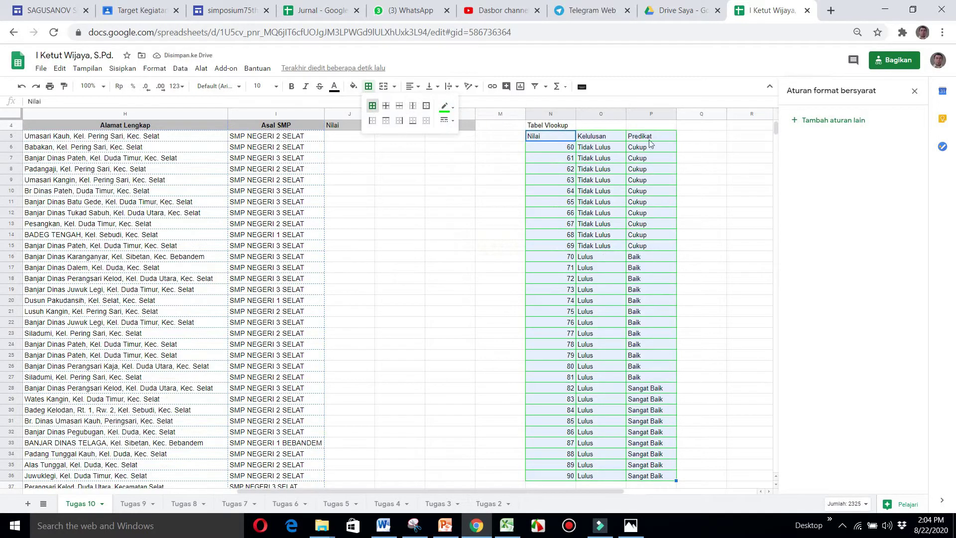
left_click(615, 176)
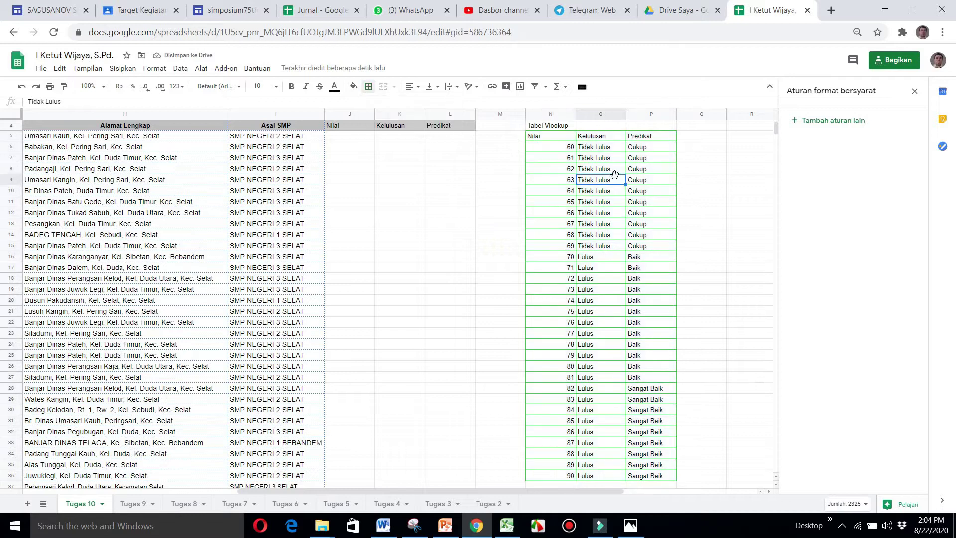
Step: Fill the whole lookup table N5:P36 with a yellow background
left_click(563, 135)
key("ctrl+shift+Right")
key("ctrl+shift+Down")
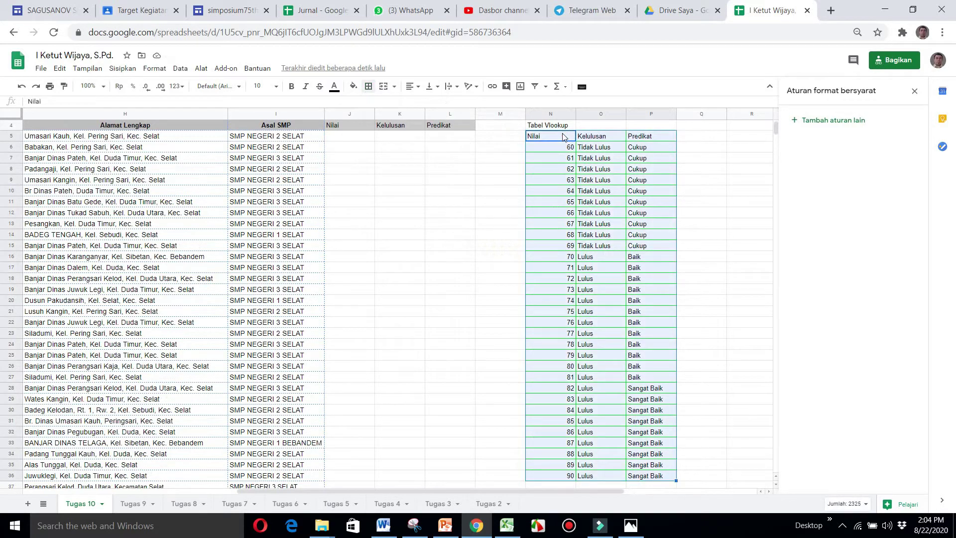
left_click(354, 86)
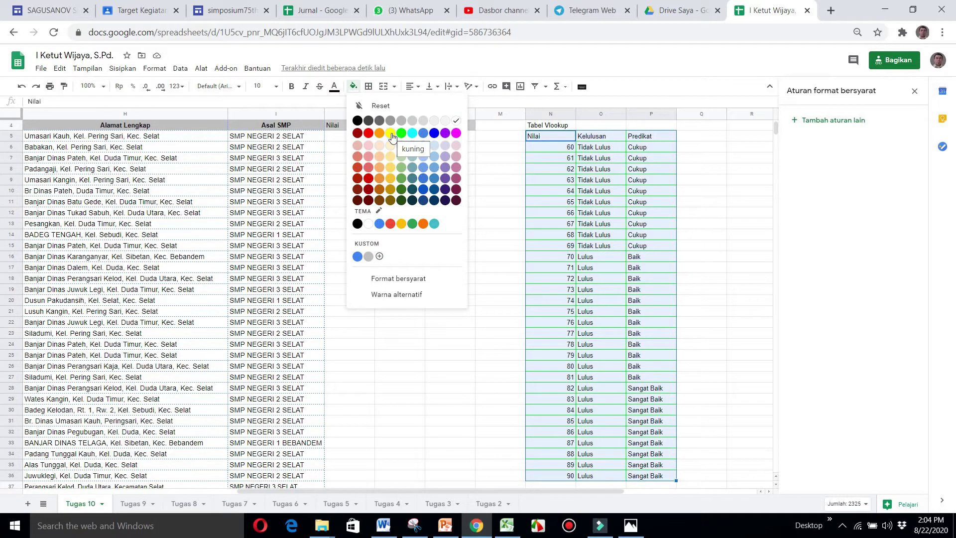
left_click(391, 133)
left_click(475, 193)
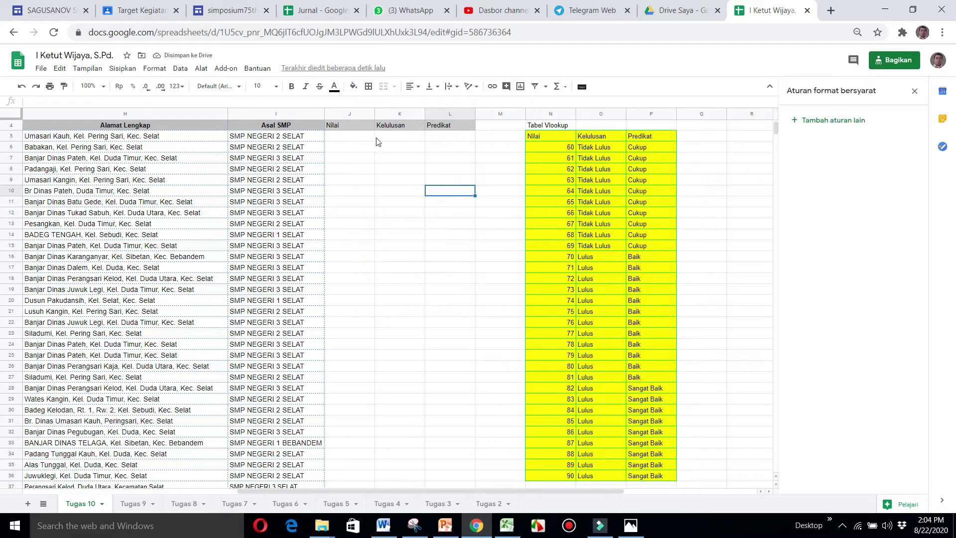
Step: Enter =VLOOKUP(J5;N6:P36;2;false) in the first student's Kelulusan cell, K5
left_click(399, 140)
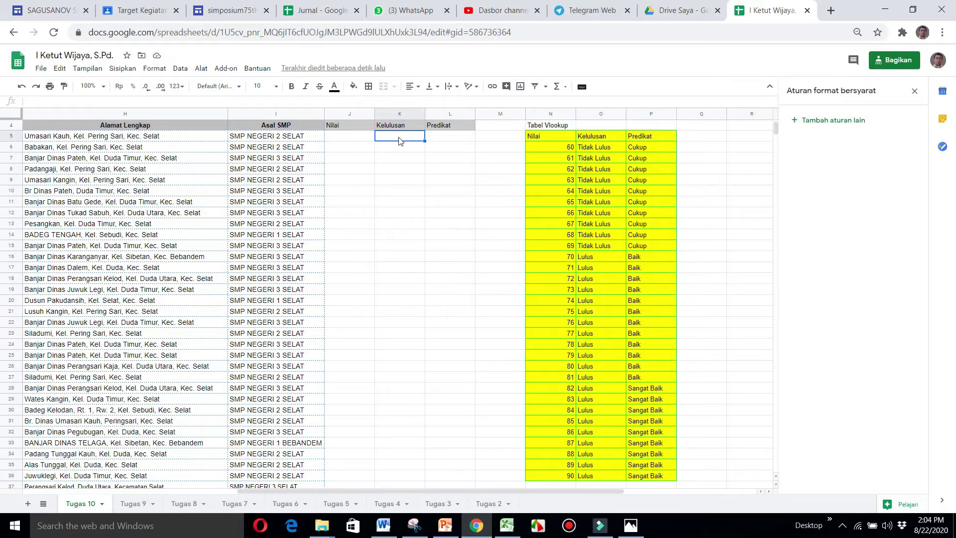
type("=v")
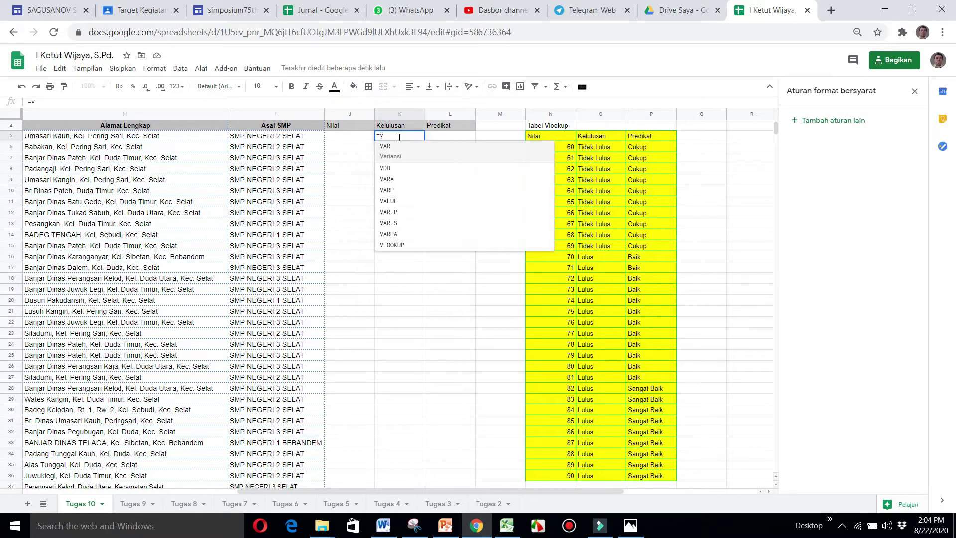
type("loou")
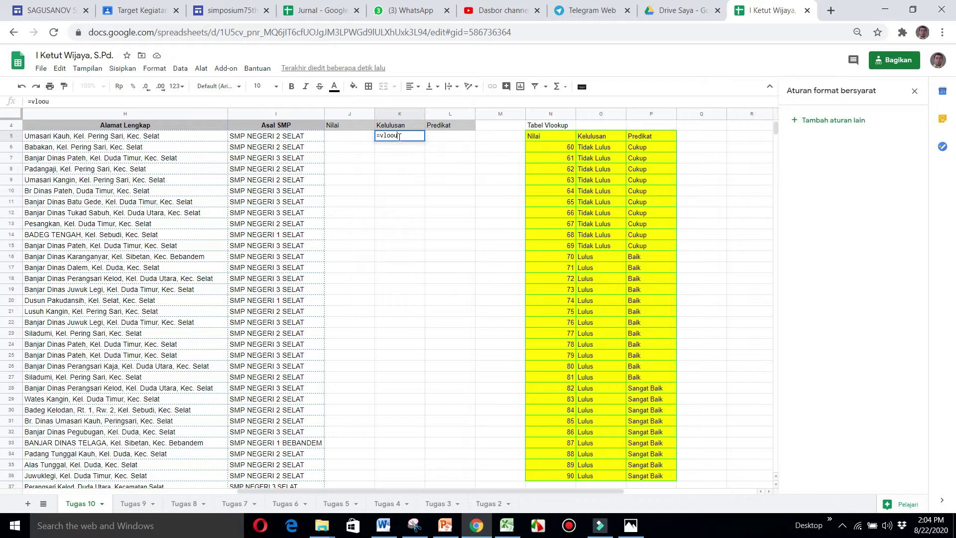
key("BackSpace")
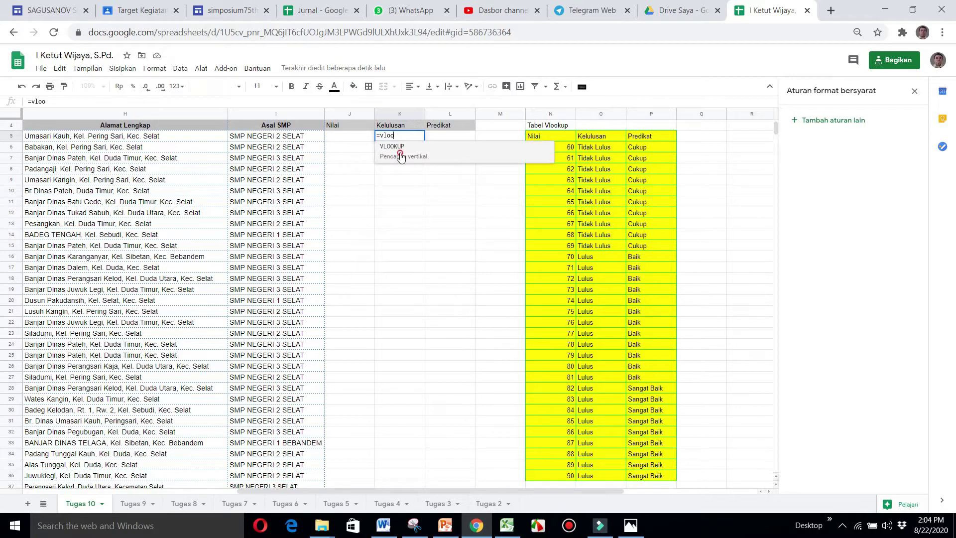
left_click(401, 157)
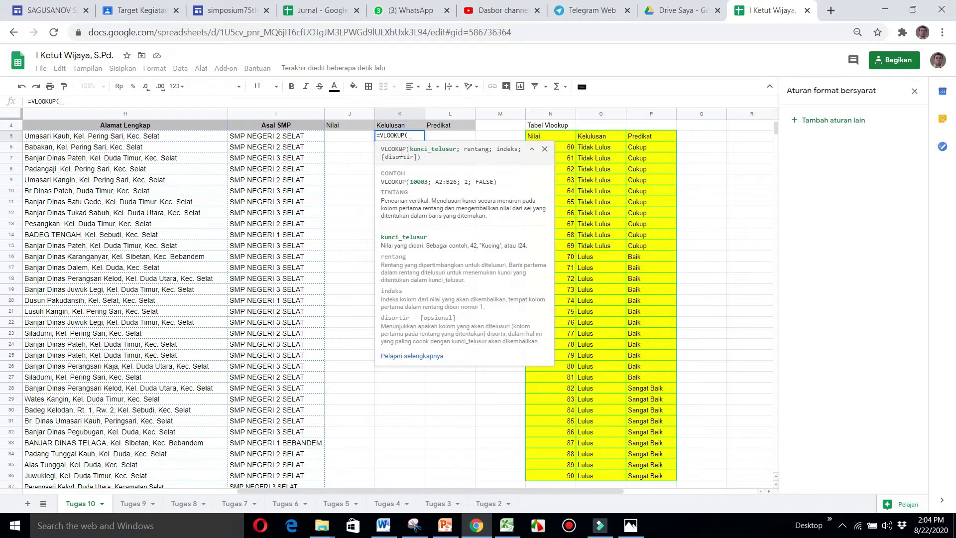
left_click(362, 140)
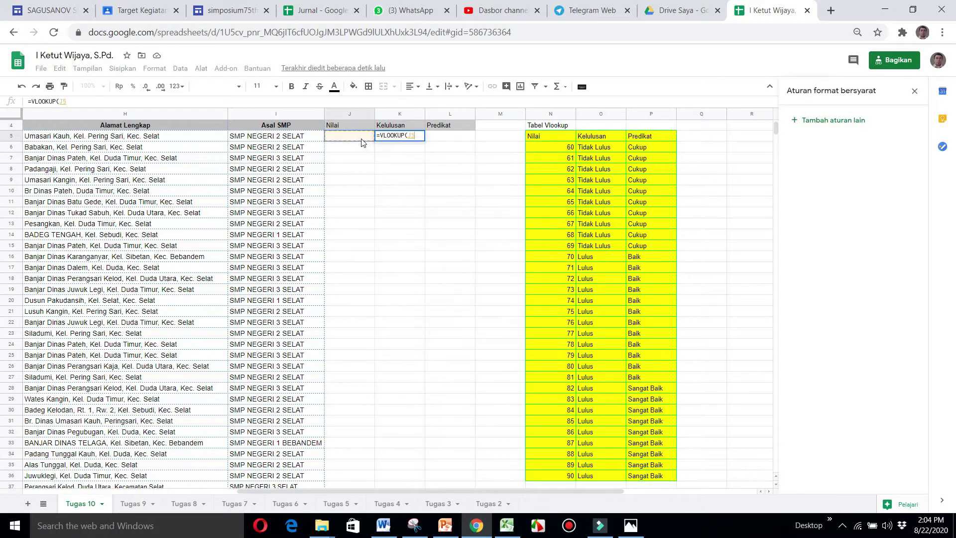
type(";")
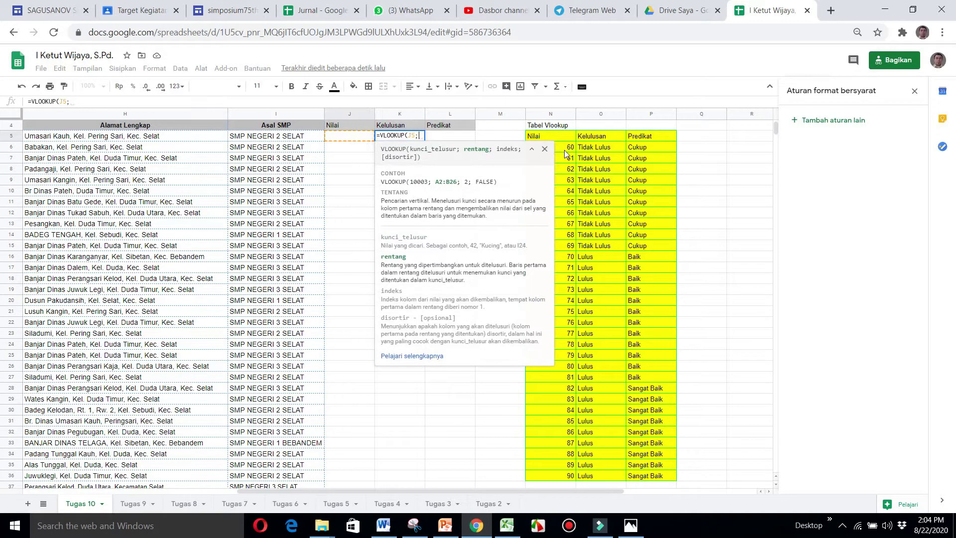
left_click_drag(564, 148, 666, 476)
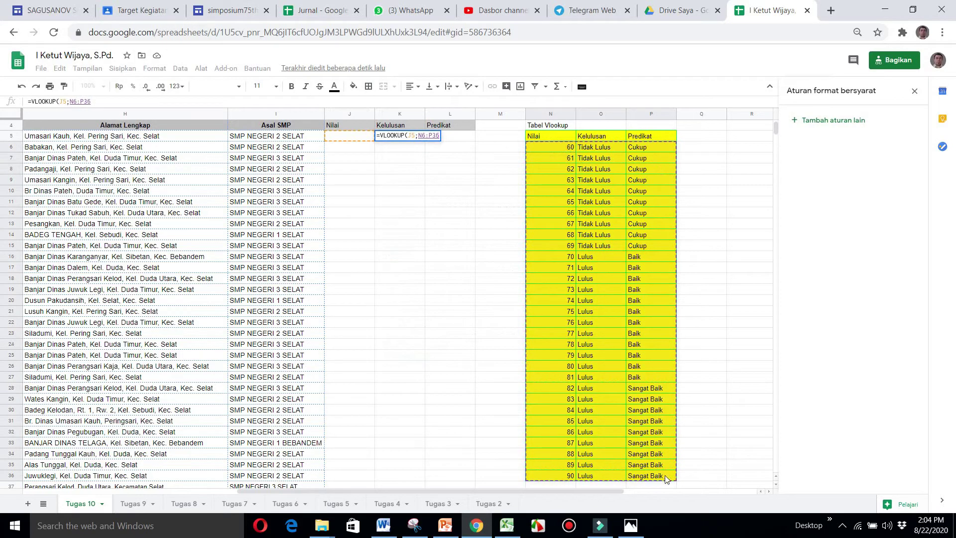
type(";")
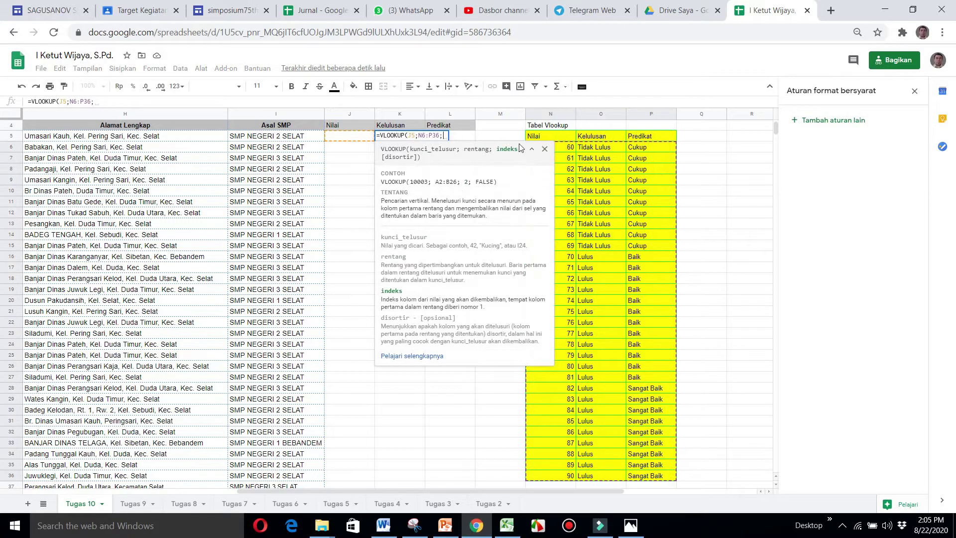
type("2;")
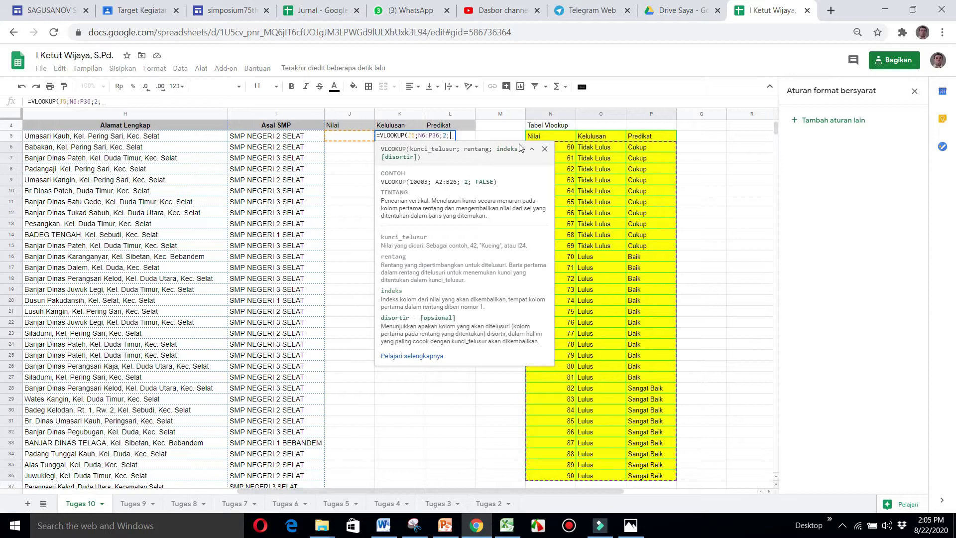
type("false")
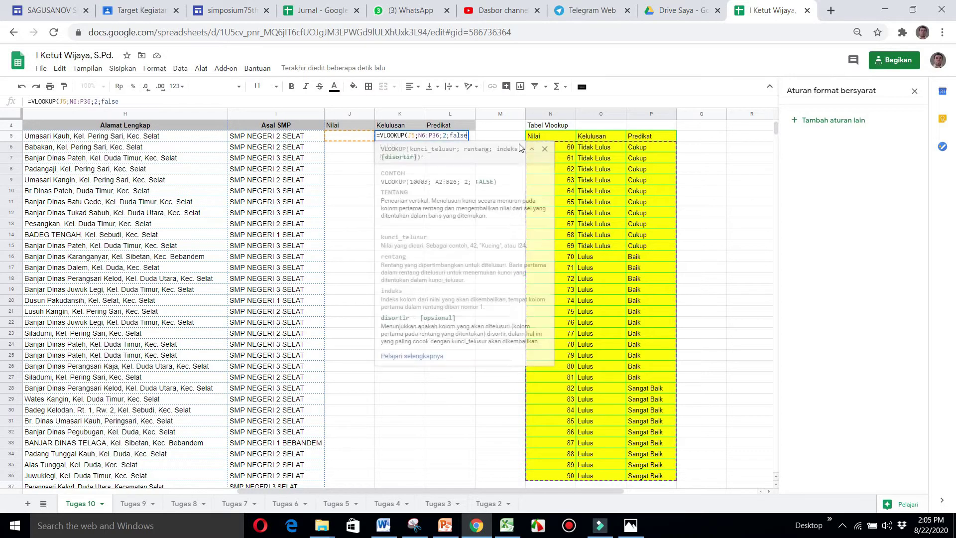
key("Return")
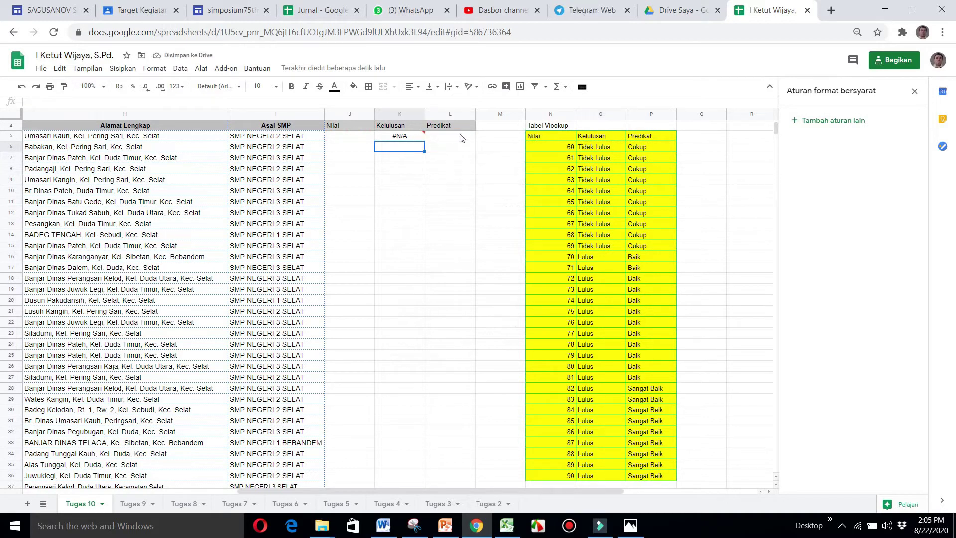
Step: Enter =VLOOKUP(J5;N6:P36;3;false) in the first student's Predikat cell, L5
left_click(462, 139)
type("=v")
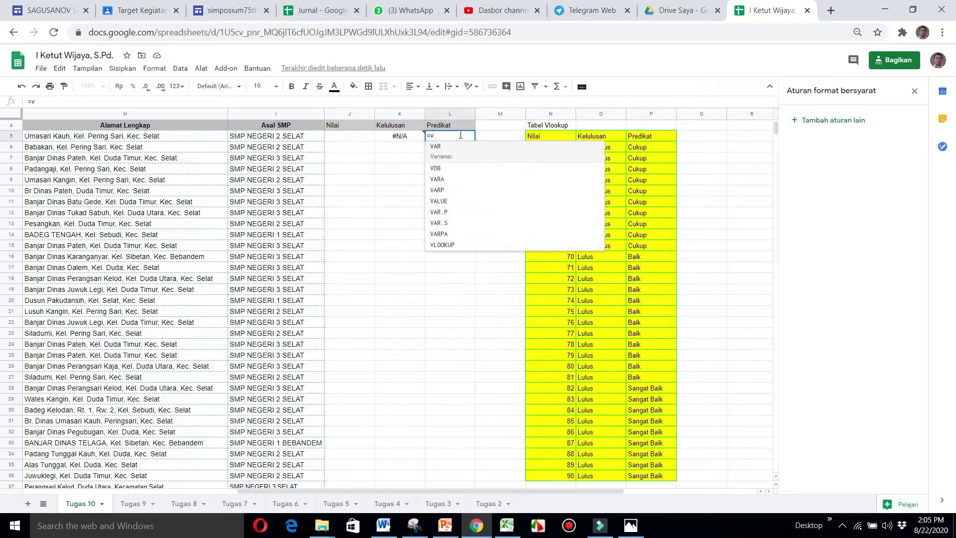
type("l")
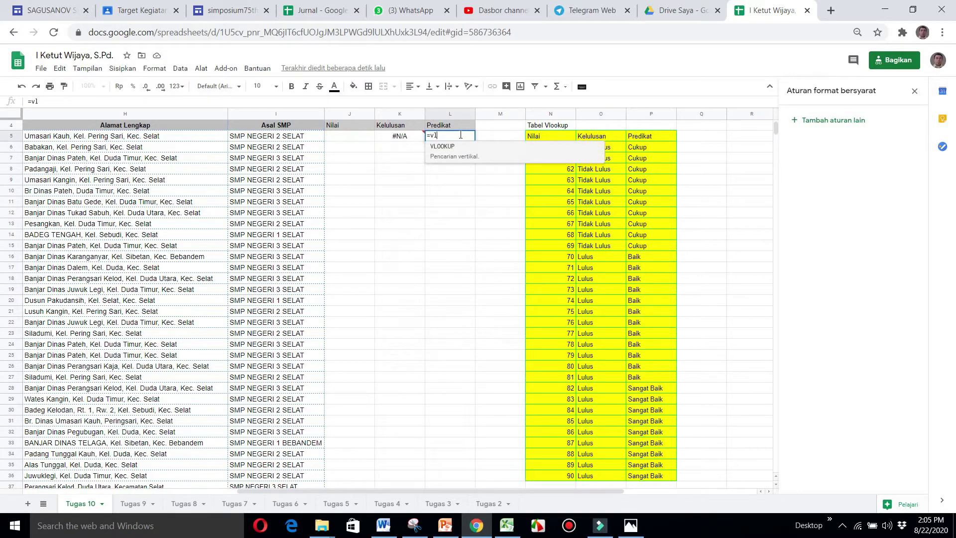
type("ook")
left_click(443, 149)
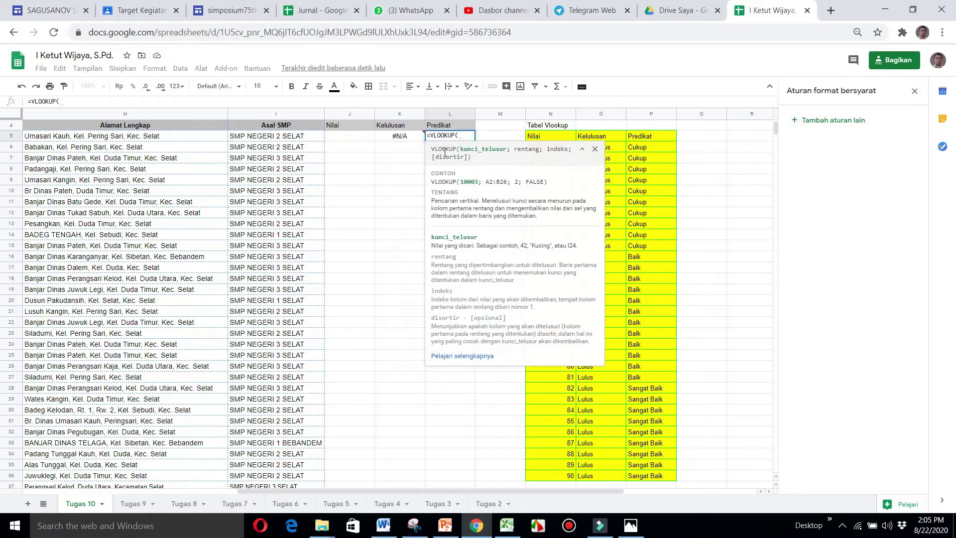
left_click(357, 139)
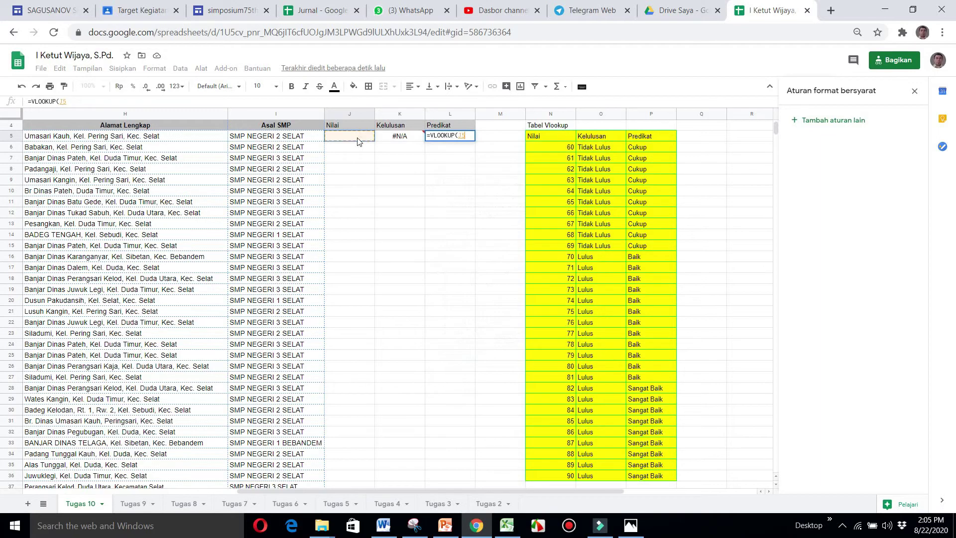
type(";")
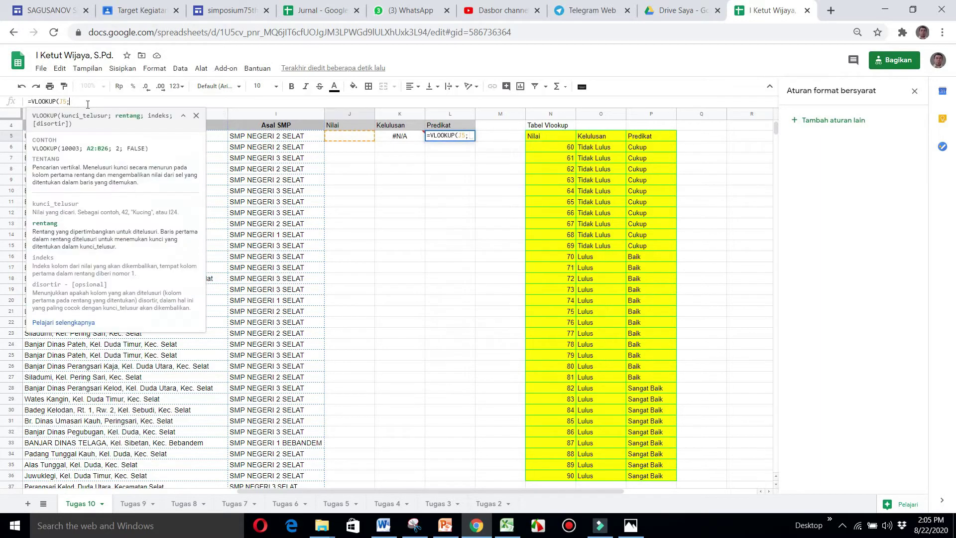
left_click_drag(680, 207, 663, 407)
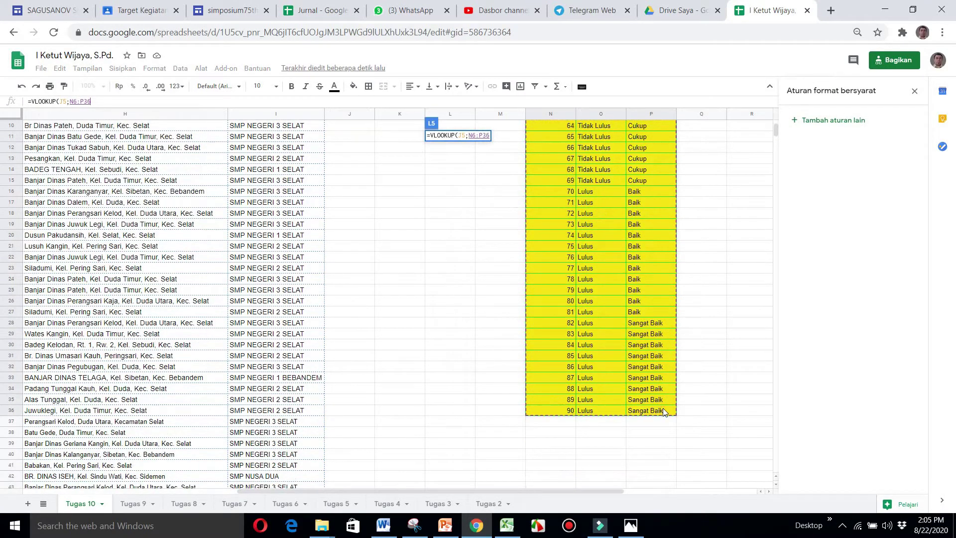
type(";")
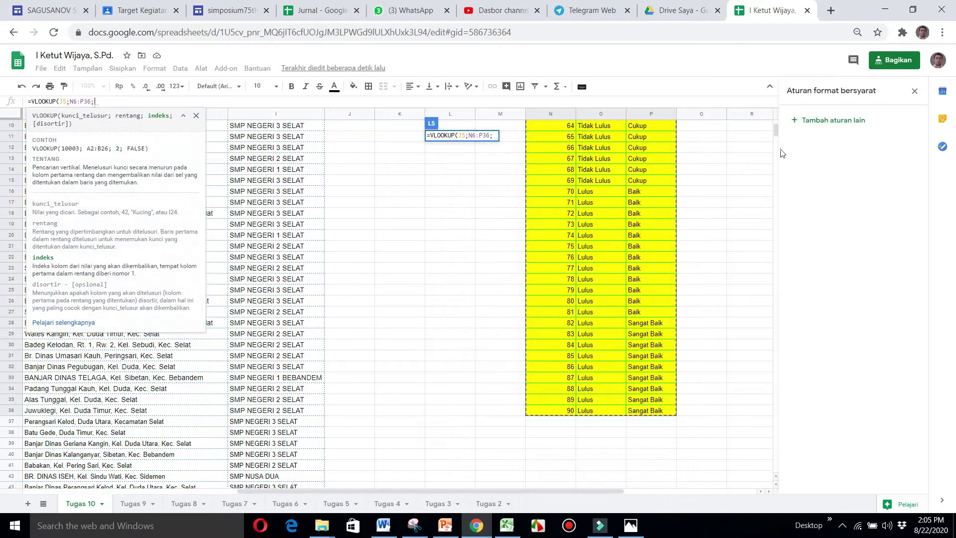
left_click(775, 115)
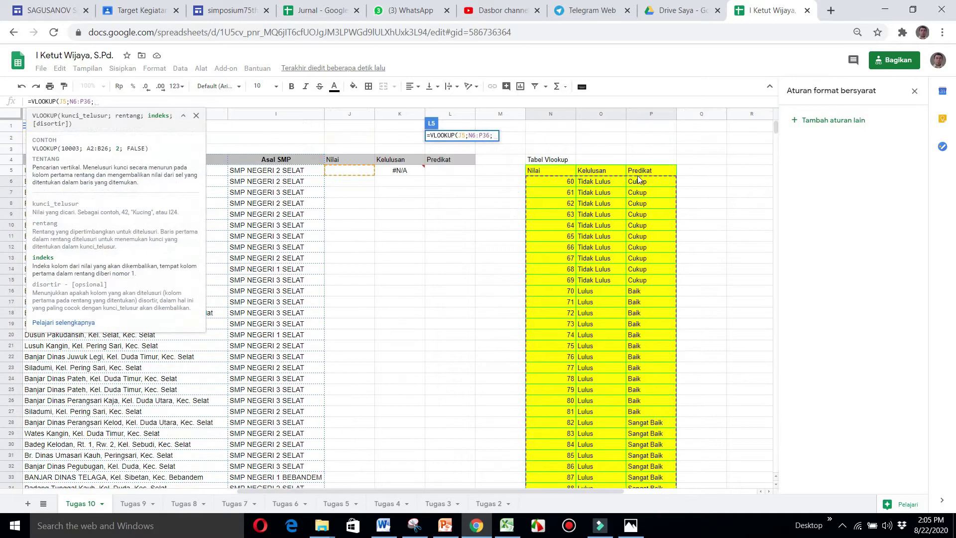
type("3")
type(";false")
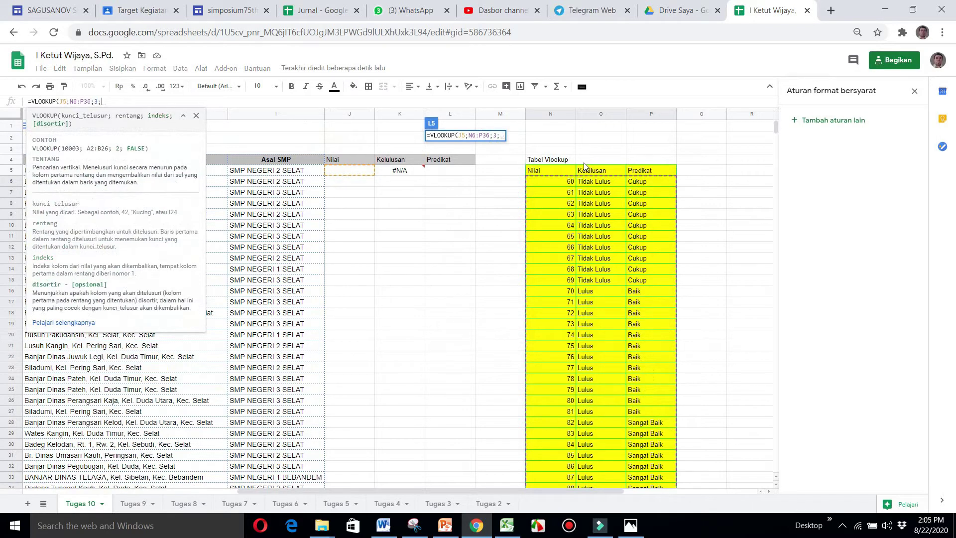
key("Return")
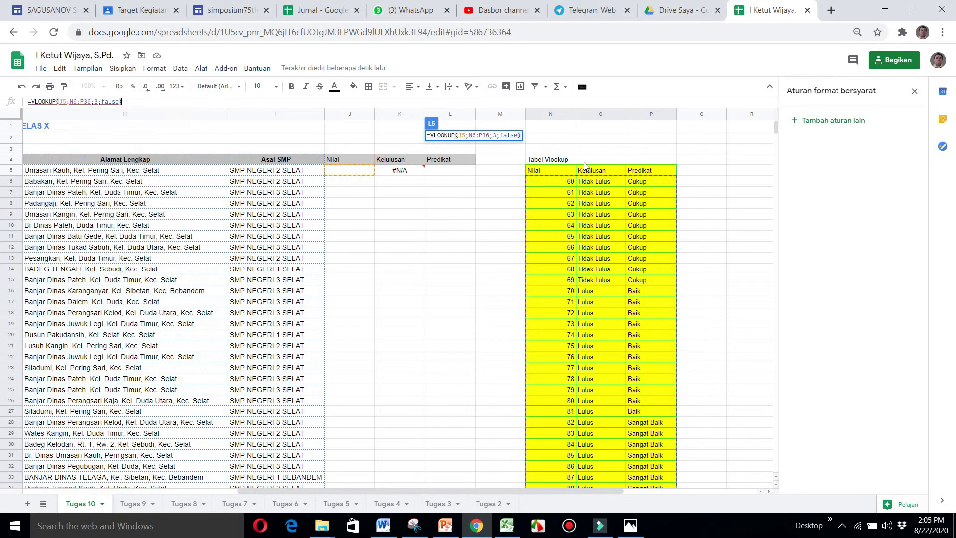
Step: Make the lookup range in the Kelulusan formula in K5 absolute as $N$6:$P$36
left_click(392, 172)
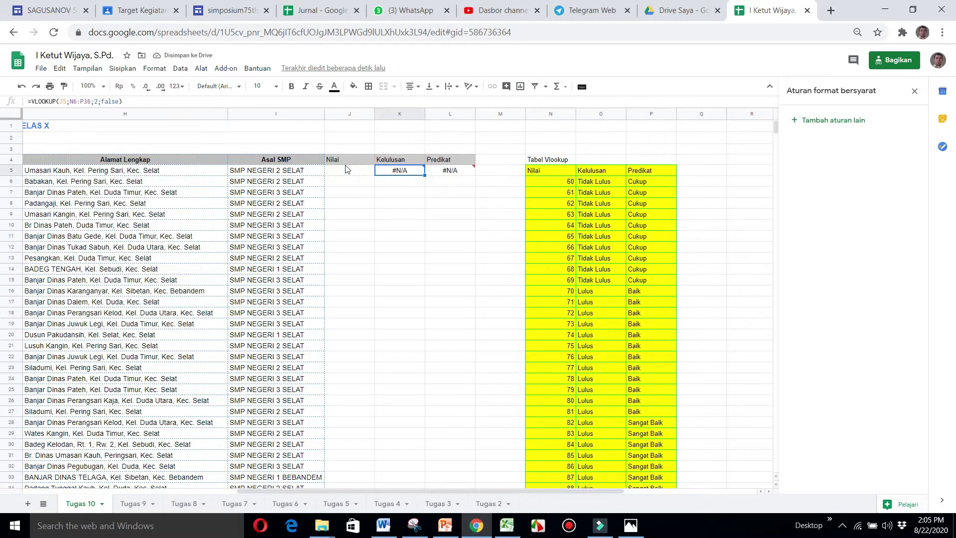
mouse_move(409, 178)
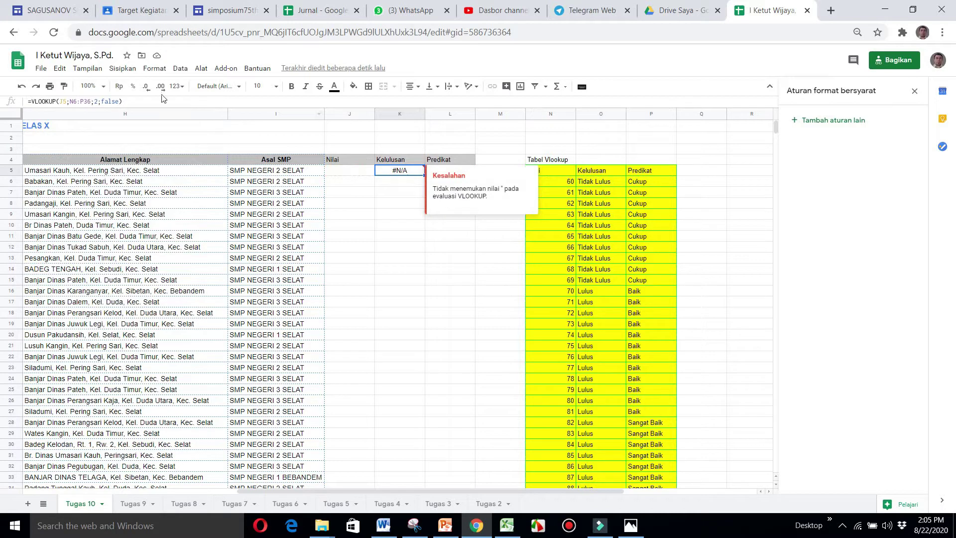
left_click(68, 102)
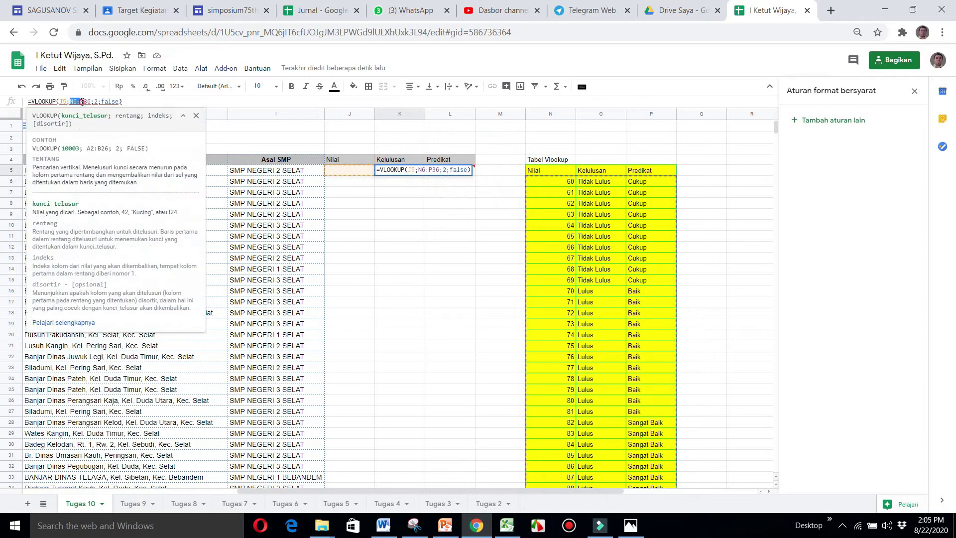
left_click_drag(70, 102, 87, 102)
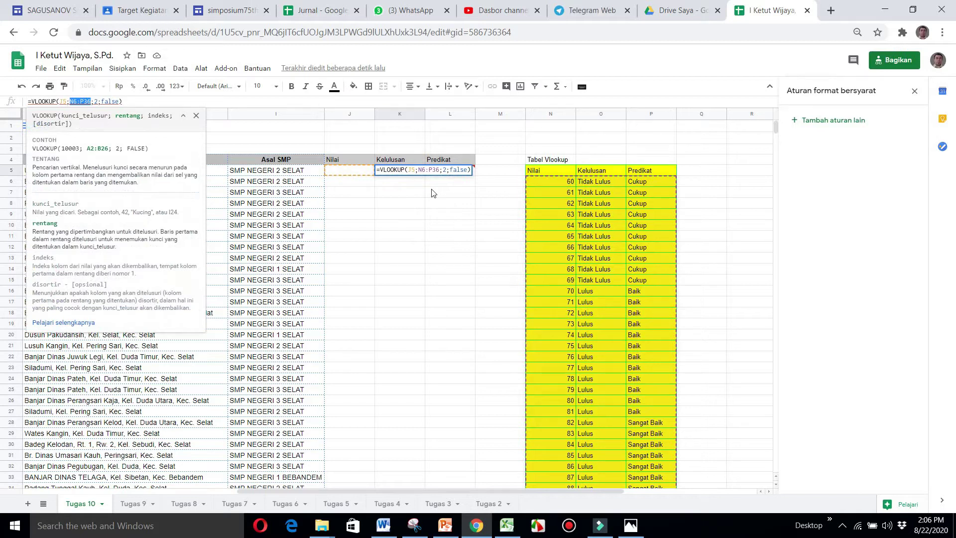
key("F4")
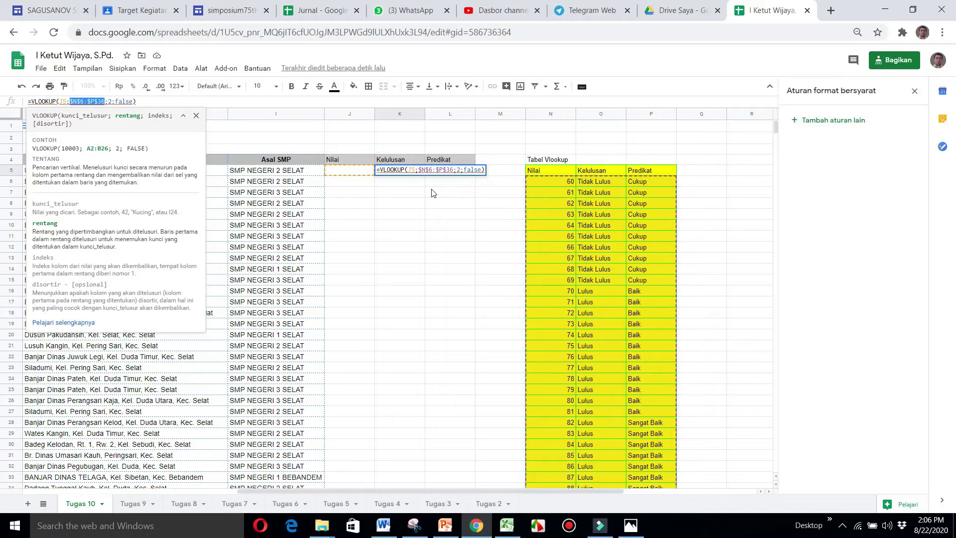
key("Return")
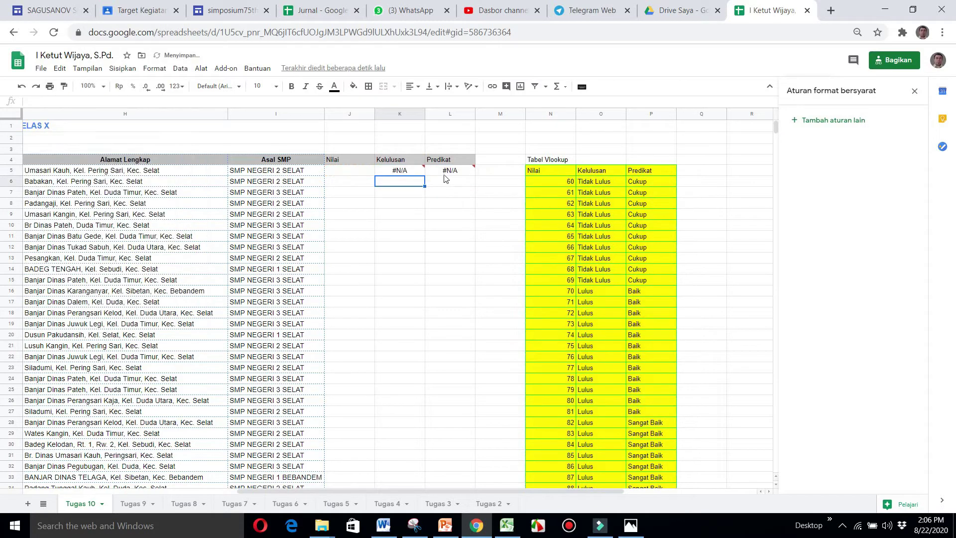
Step: Make the lookup range in the Predikat formula in L5 absolute as $N$6:$P$36
left_click(448, 173)
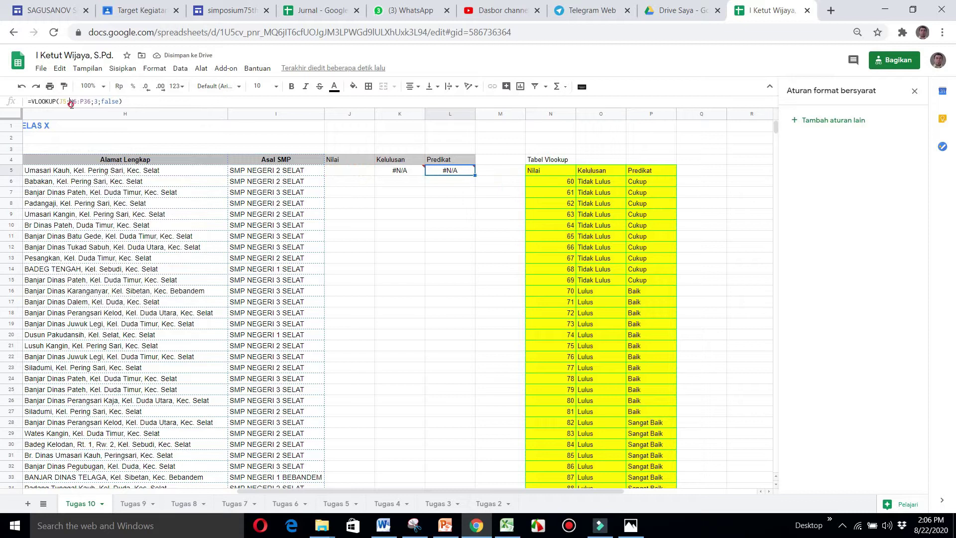
left_click_drag(69, 102, 89, 104)
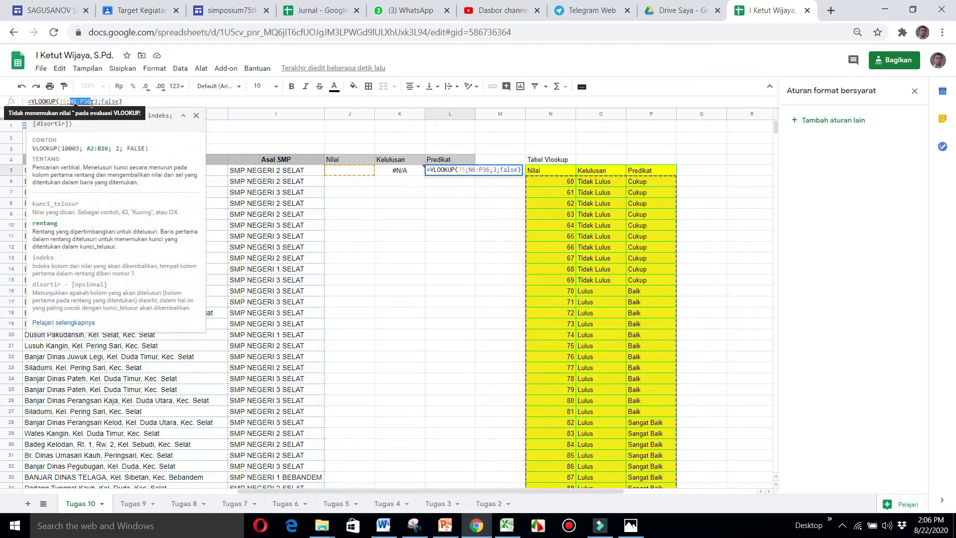
key("F4")
key("Return")
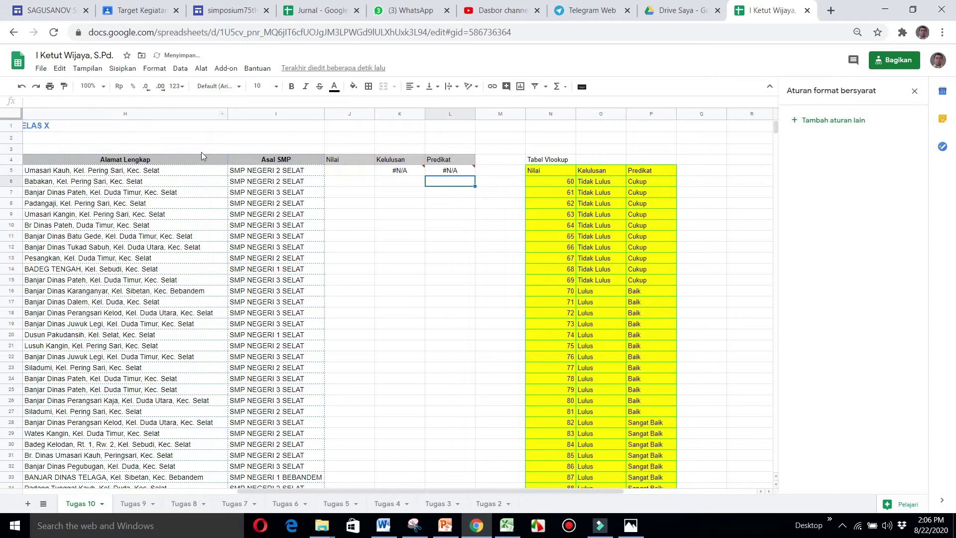
left_click_drag(399, 168, 463, 170)
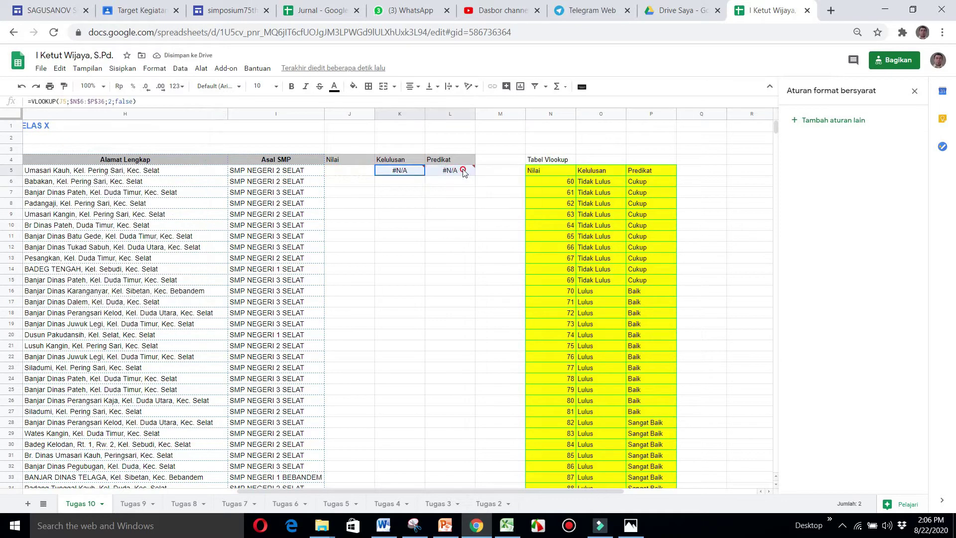
left_click(420, 171)
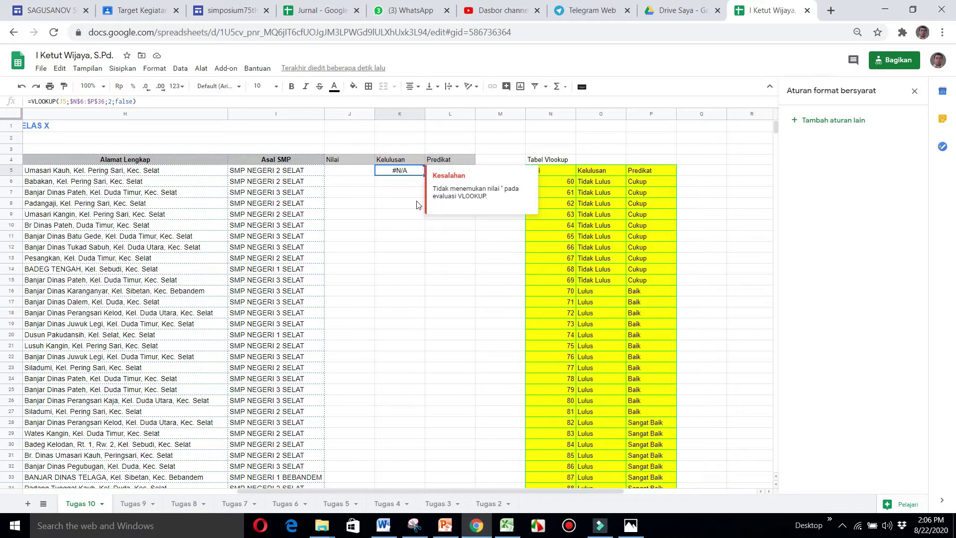
left_click(420, 196)
left_click(420, 174)
Step: Enter 77 as the first student's score in cell J5 of the new Nilai column
left_click(362, 175)
left_click_drag(331, 491, 232, 492)
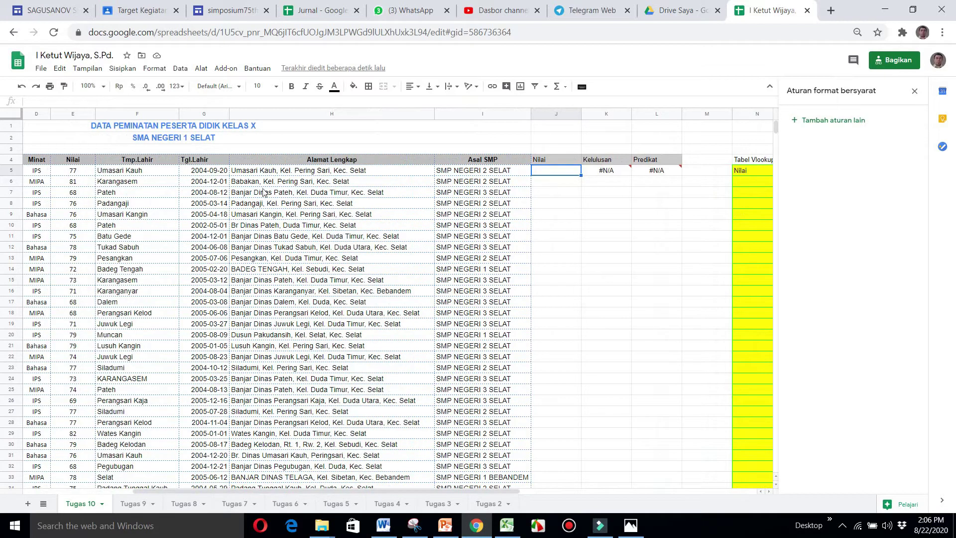
type("77")
key("Return")
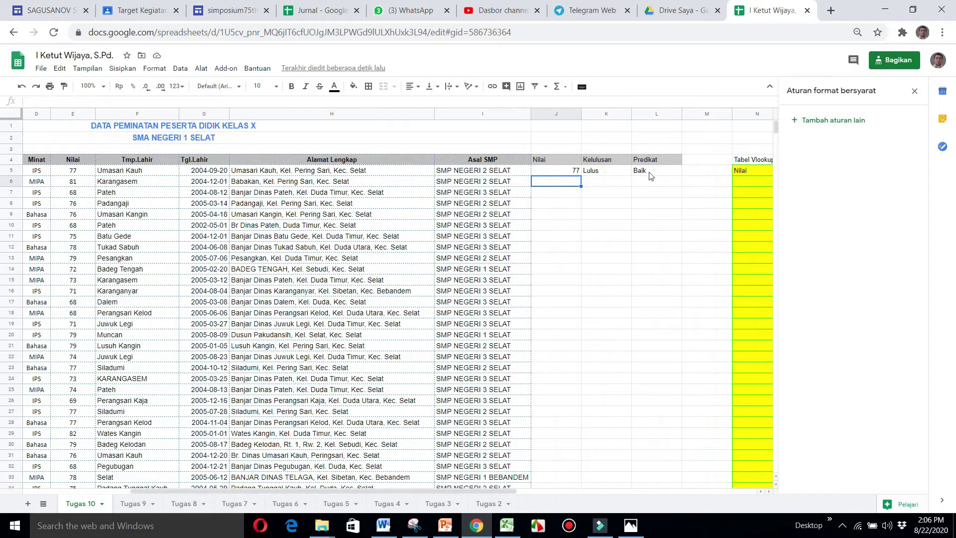
Step: Copy the Kelulusan formula in K5 down to the last student's row, K134
left_click(592, 172)
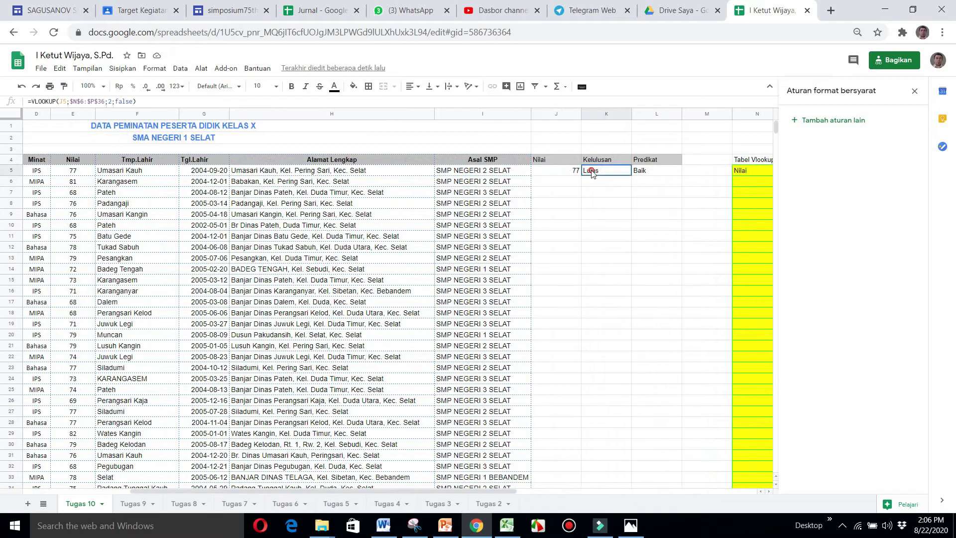
left_click_drag(629, 170, 662, 172)
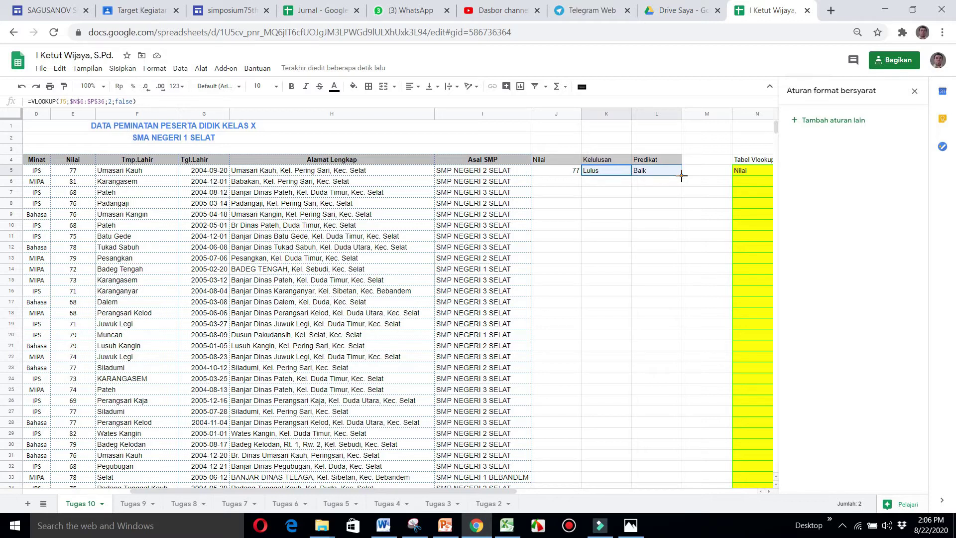
left_click(630, 175)
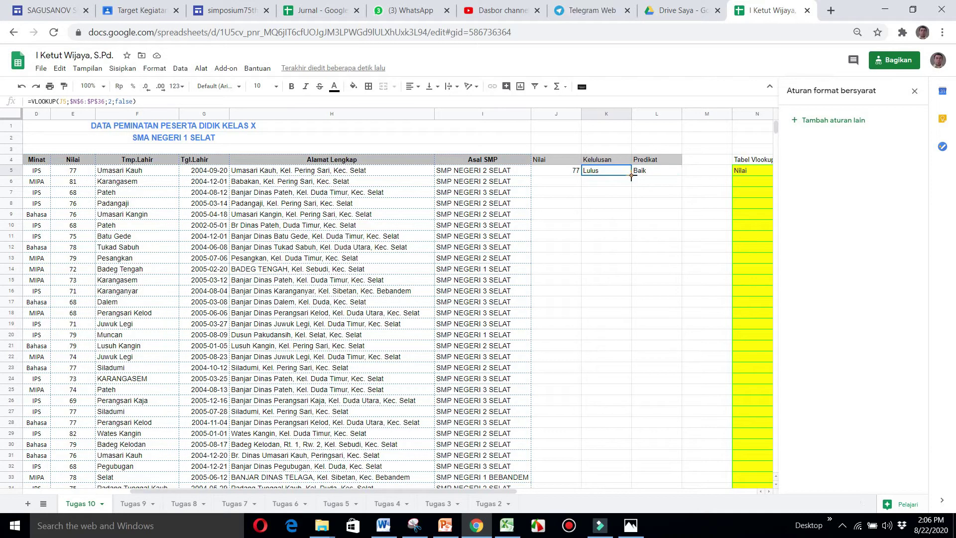
left_click_drag(632, 174, 626, 359)
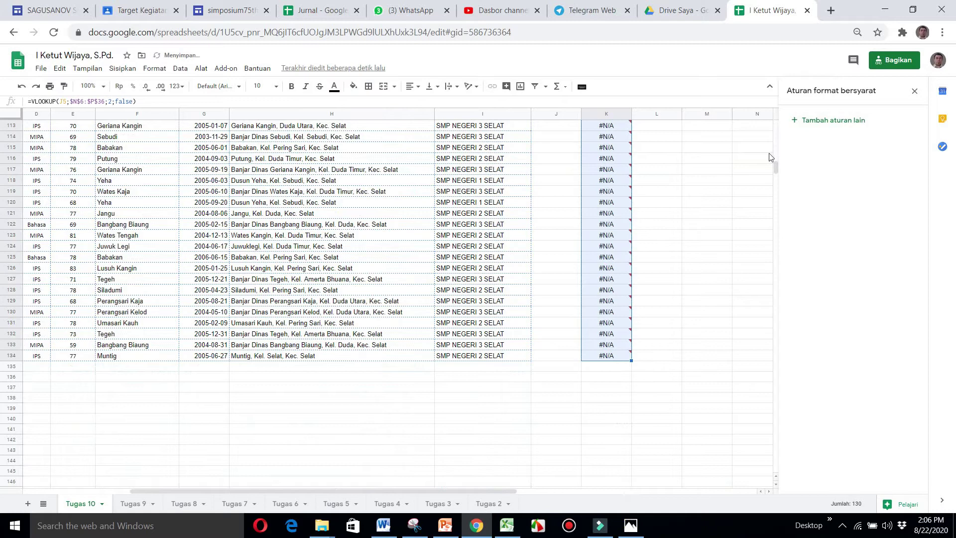
Step: Copy the Predikat formula in L5 down to the last student's row, L134
left_click_drag(775, 160, 775, 125)
left_click(670, 172)
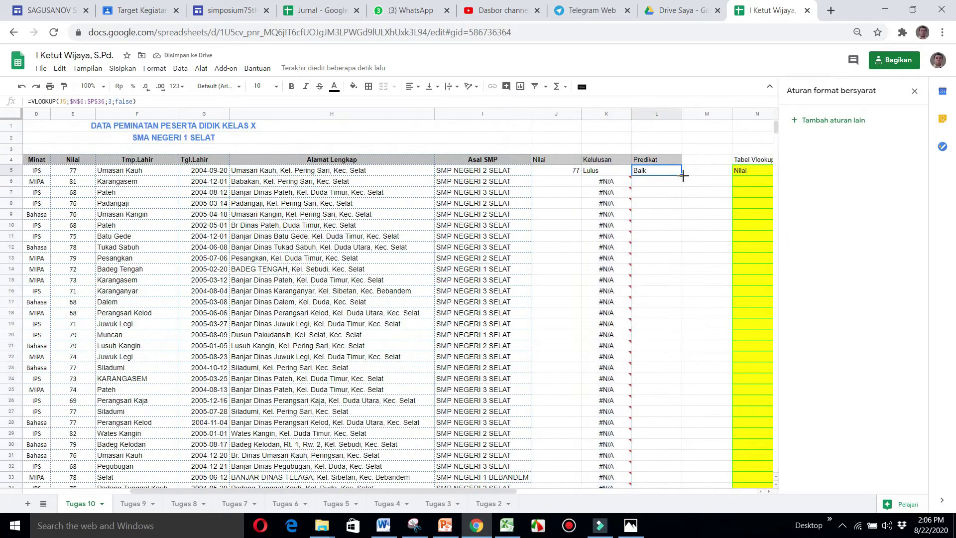
left_click_drag(681, 174, 661, 219)
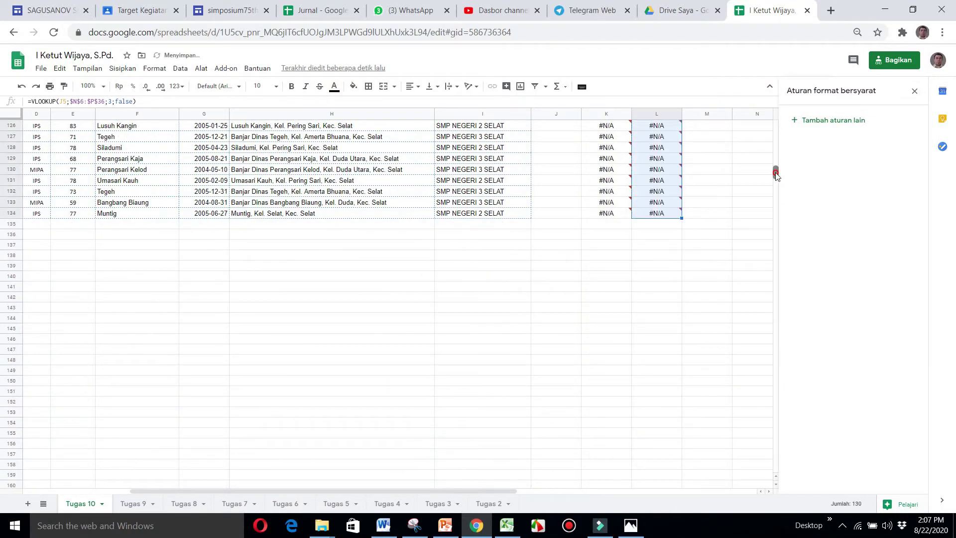
Step: Enter the scores 81, 68 and 76 in cells J6 to J8 of the new Nilai column
left_click_drag(775, 172, 776, 127)
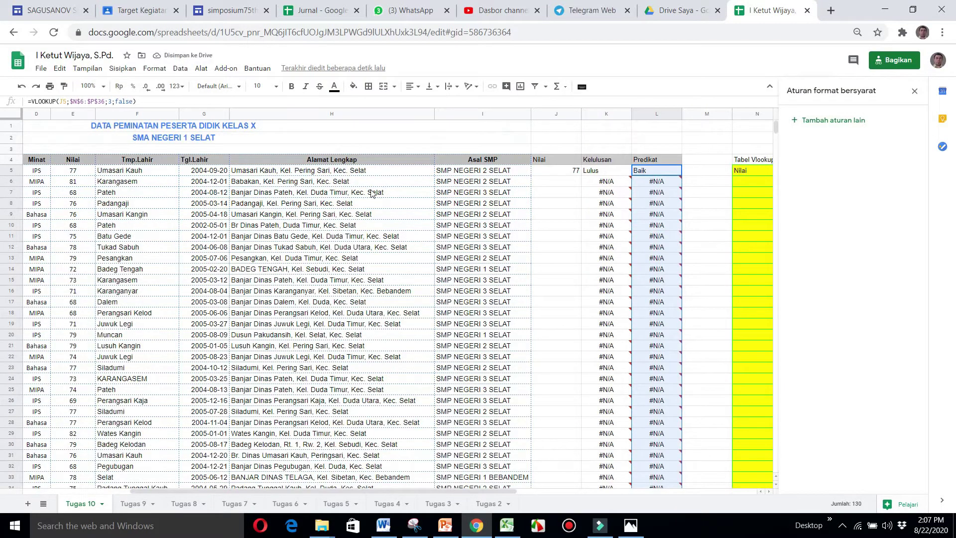
left_click(562, 187)
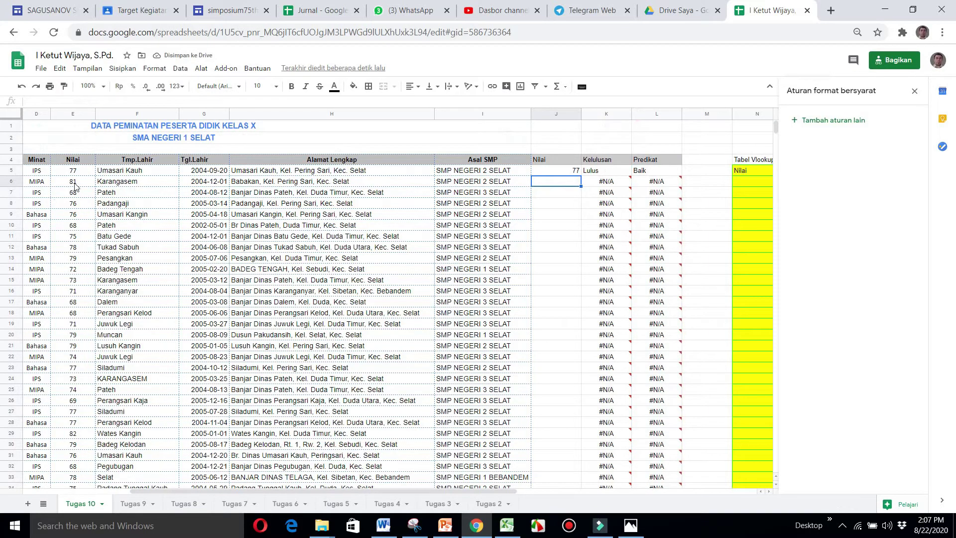
mouse_move(623, 253)
type("81")
key("Return")
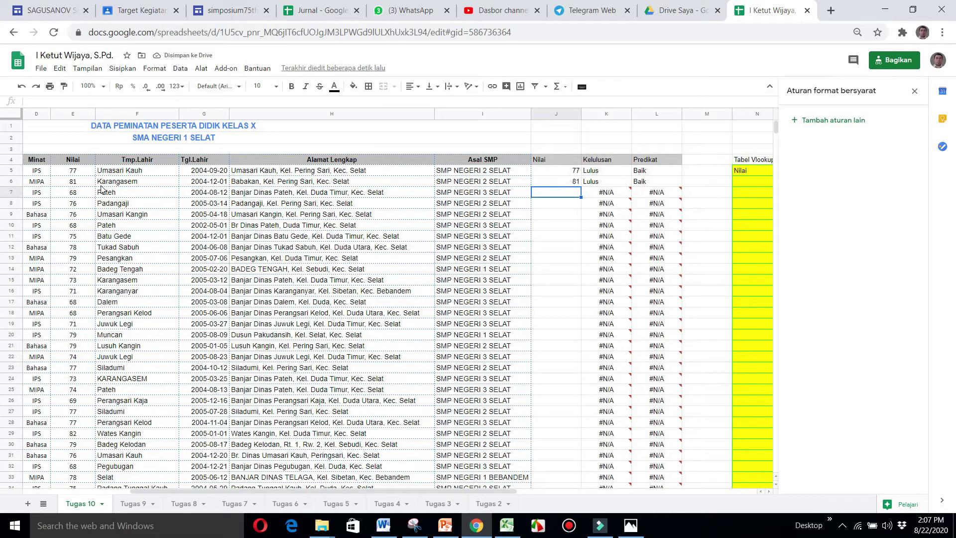
type("6")
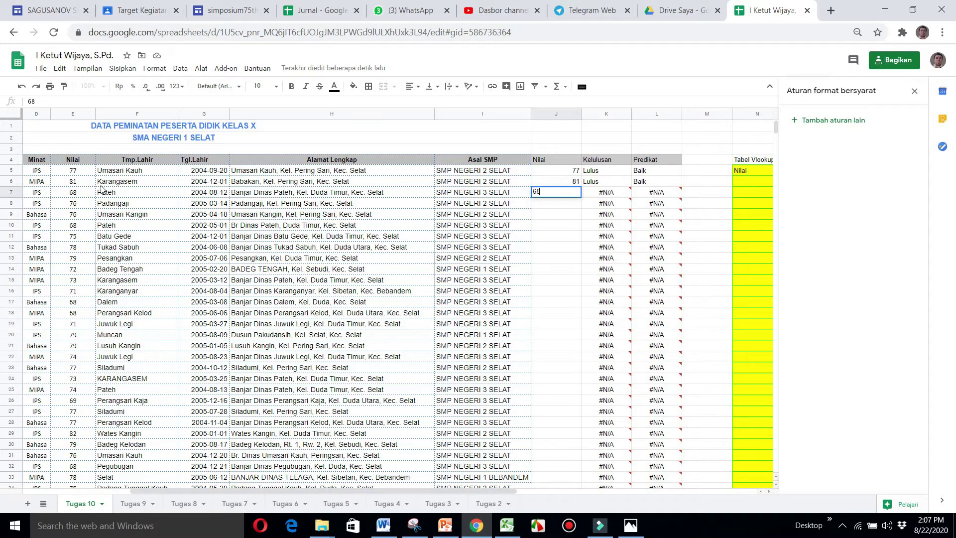
type("8")
key("Return")
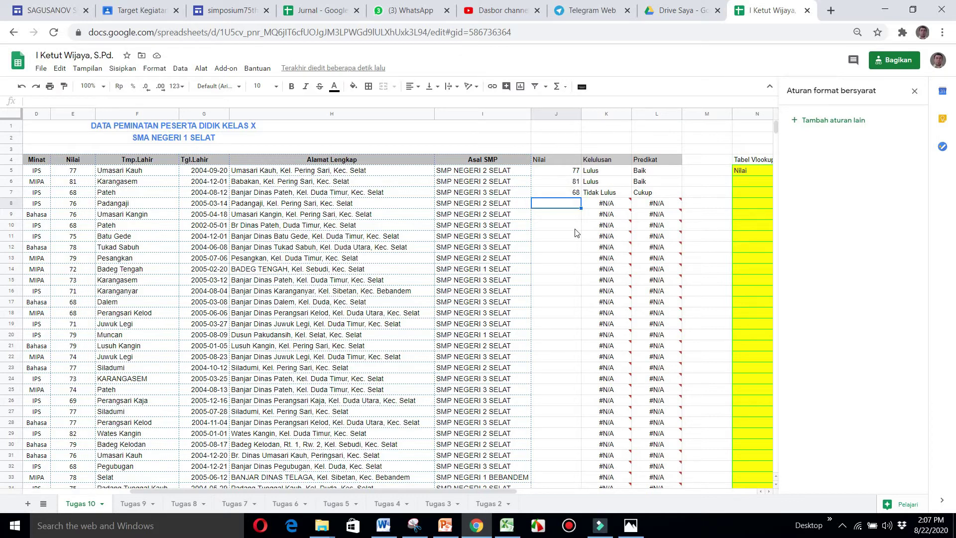
type("76")
key("Return")
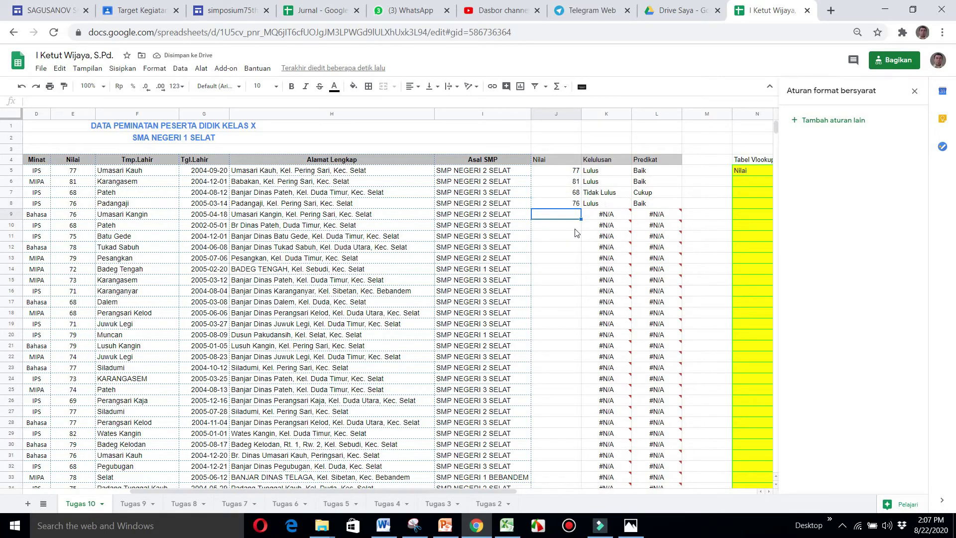
Step: Examine the student names and the original scores in the first columns of the table
left_click_drag(493, 492, 420, 498)
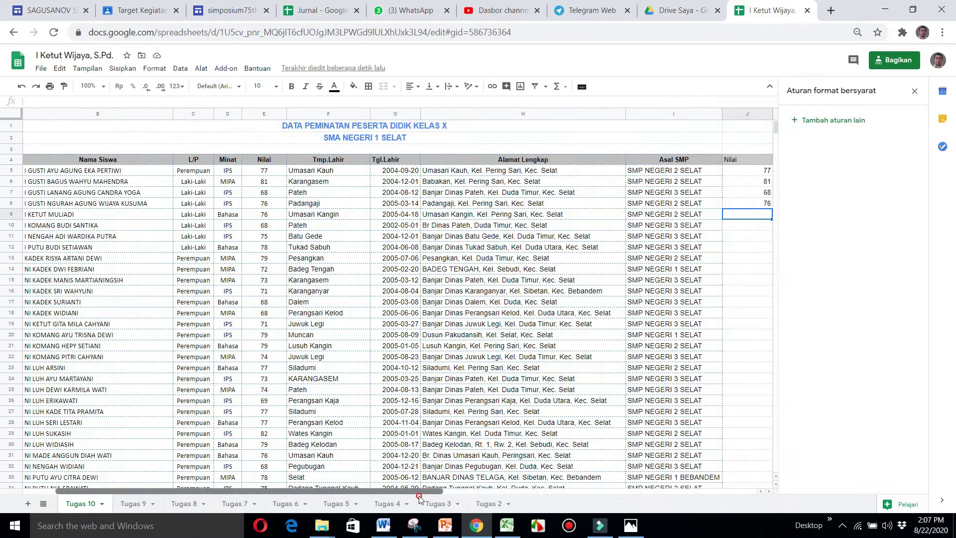
left_click(204, 347)
key("Left")
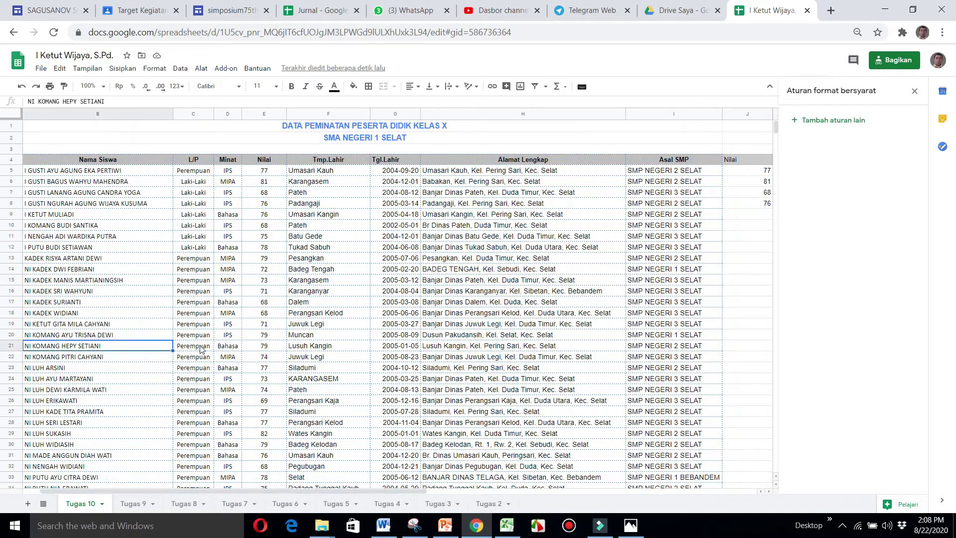
key("Left")
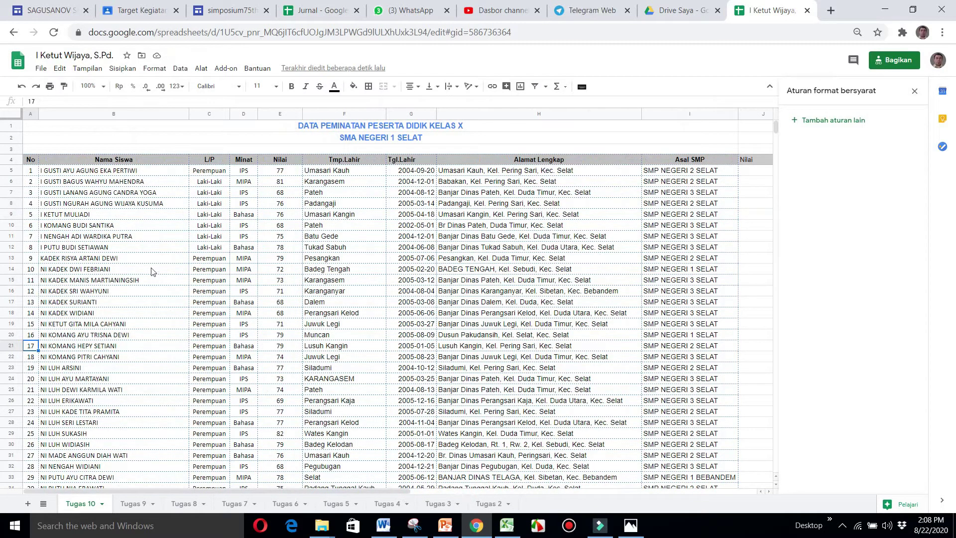
left_click(152, 271)
key("Right")
key("Right")
key("Right")
key("Right")
key("Right")
key("Right")
key("Right")
key("Right")
key("Right")
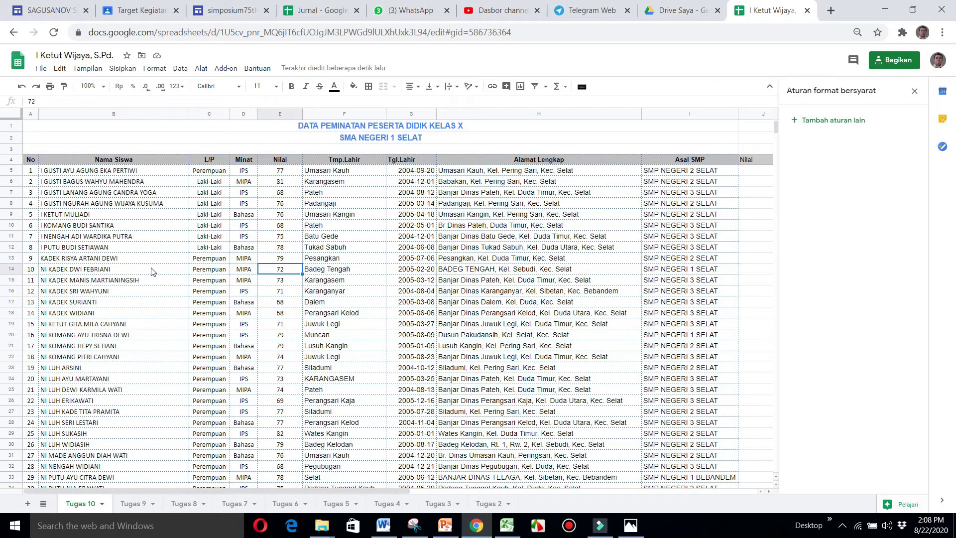
key("Right")
key("Right")
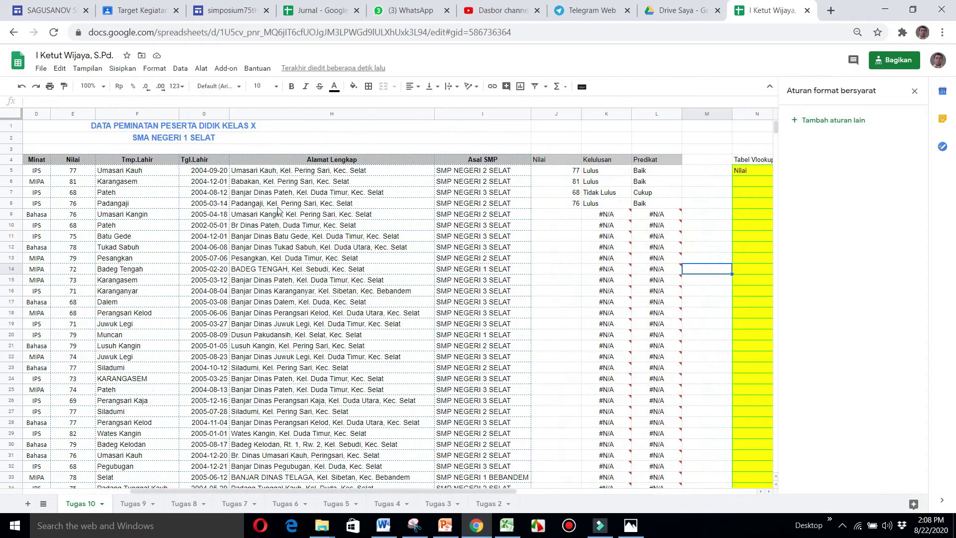
Step: Enter 68 as the fifth student's score in cell J9
left_click(576, 215)
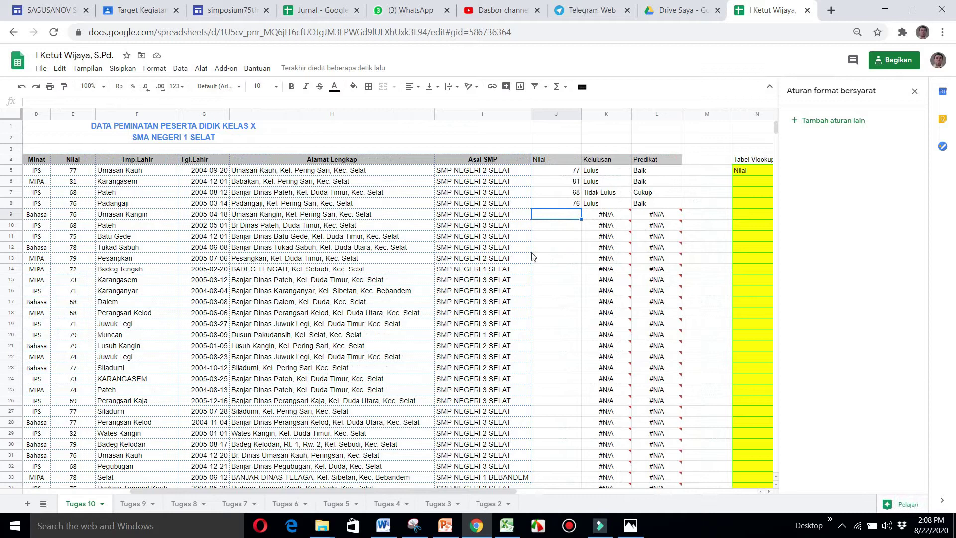
type("68")
key("Return")
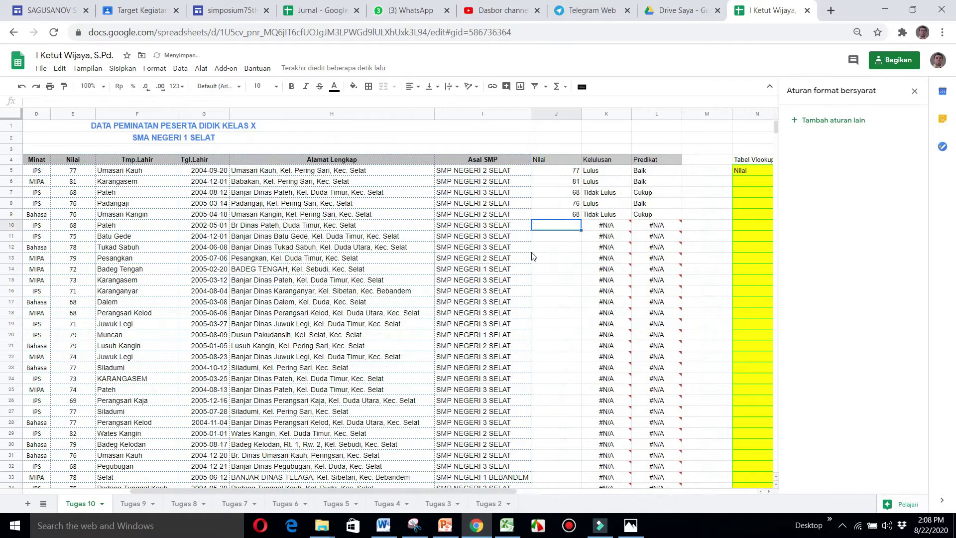
Step: Enter the scores 75, 78, 79, 72, 73, 68 and 68 in cells J10 to J16
type("75")
key("Return")
type("78")
key("Return")
type("79")
key("Return")
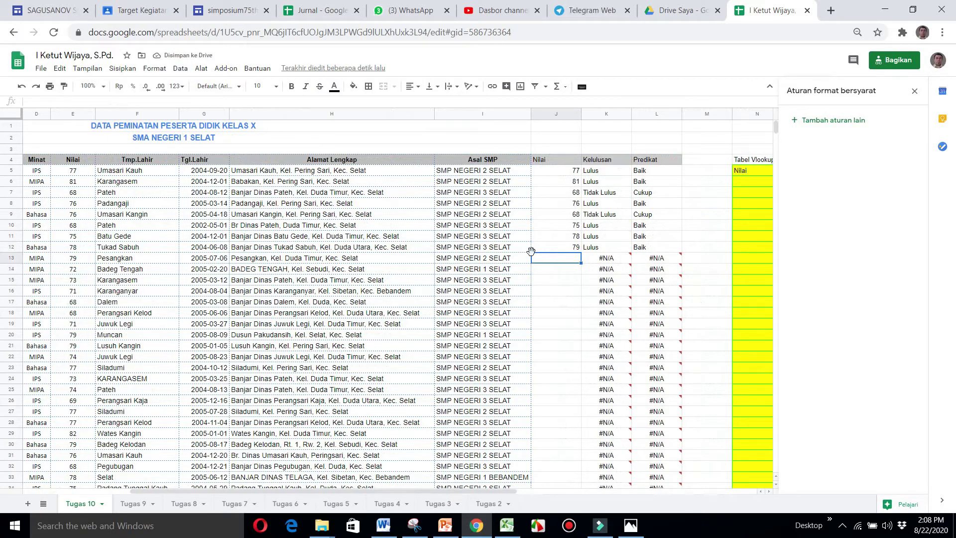
type("72")
key("Return")
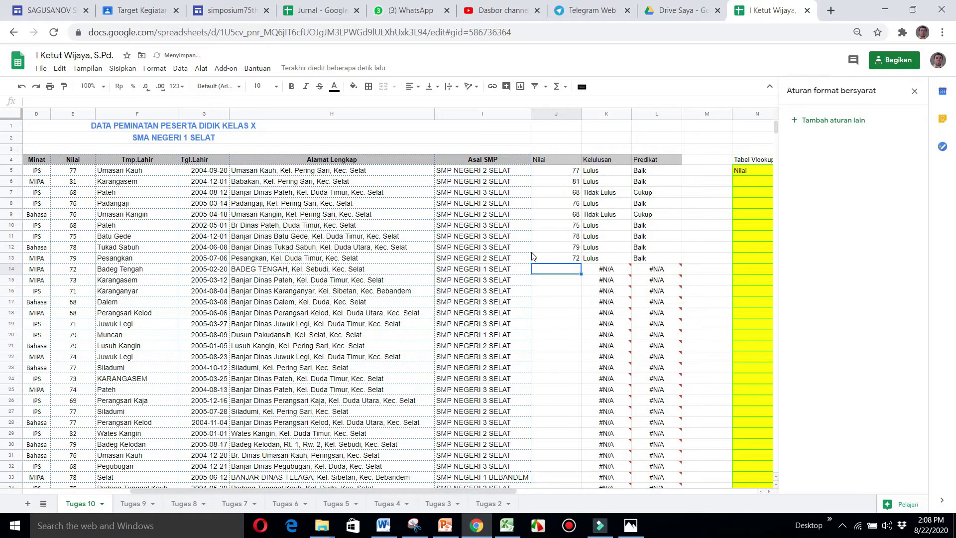
type("73")
key("Return")
type("68")
key("Return")
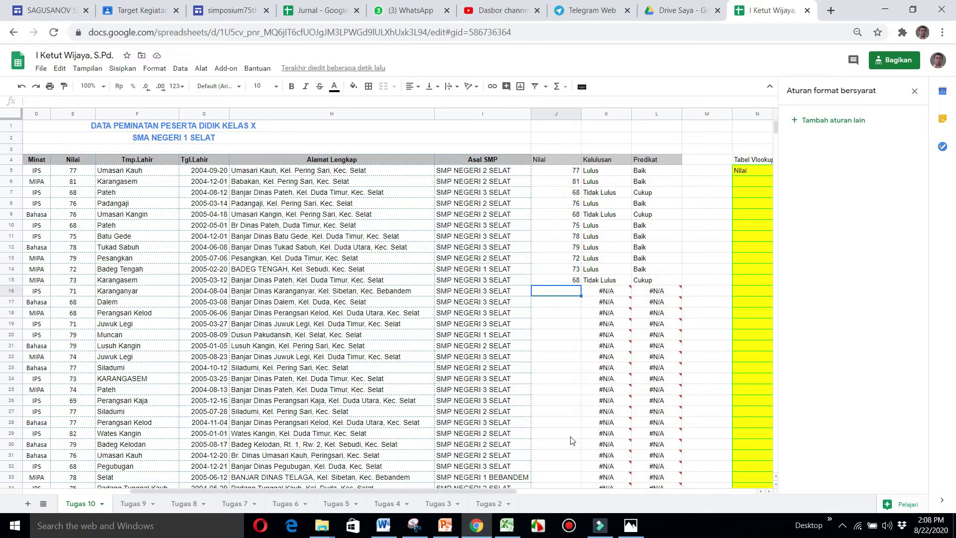
type("68")
key("Return")
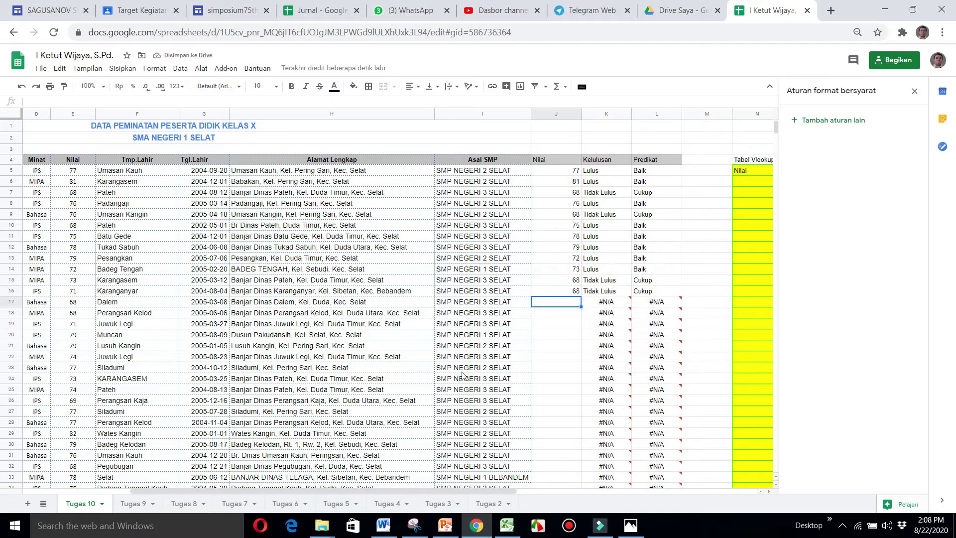
Step: Compare the original score in row 13 with the new score, Kelulusan and Predikat on the same row
left_click(85, 258)
key("Right")
key("Right")
key("Right")
key("Right")
key("Right")
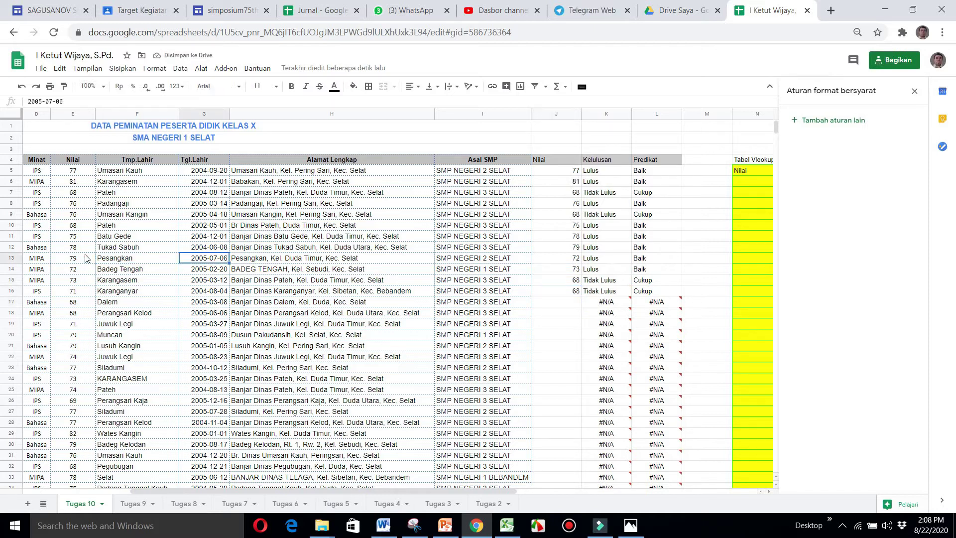
key("Right")
key("Right")
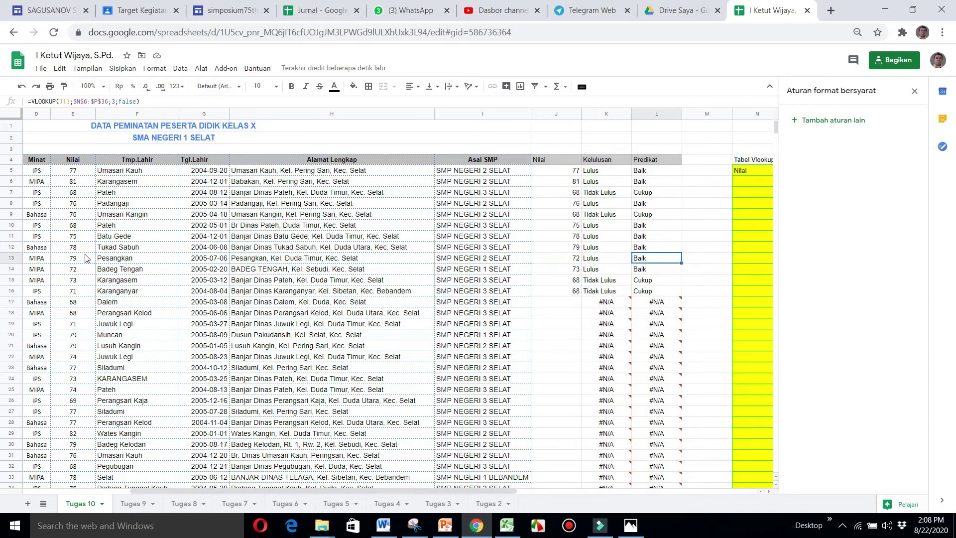
Step: Replace the scores in cells J10 to J14 with 76, 75, 78, 79 and 72
left_click(81, 226)
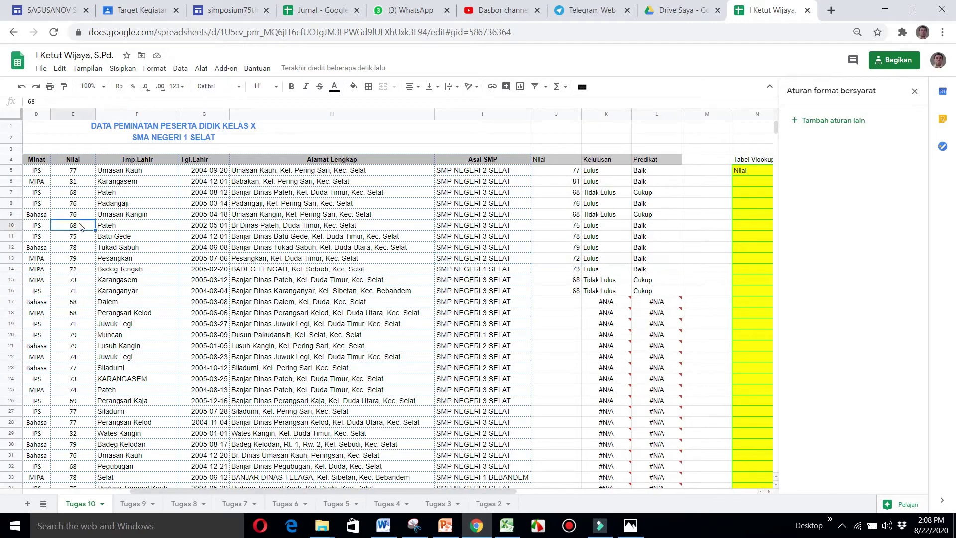
key("Right")
key("Right")
key("Right")
key("Right")
key("Right")
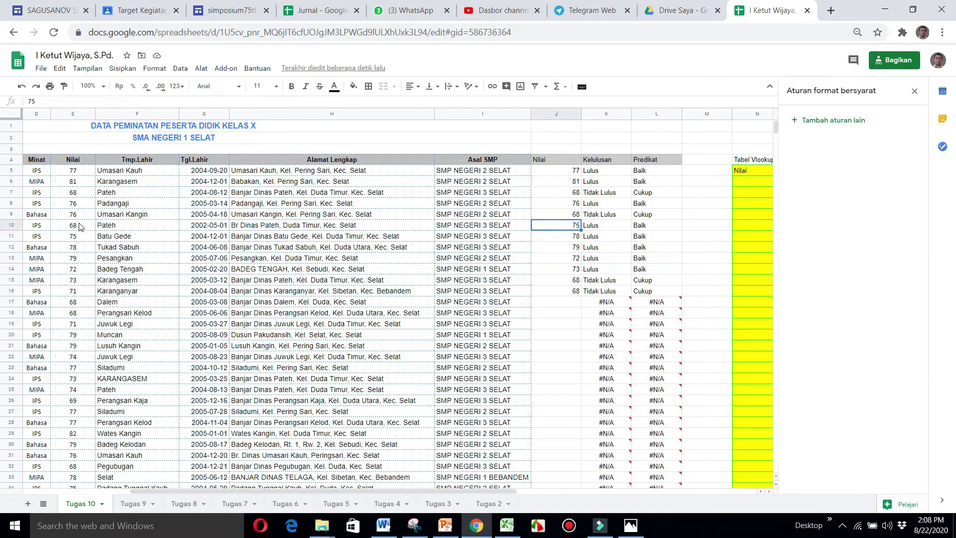
type("76")
key("Return")
type("75")
key("Return")
type("78")
key("Return")
type("79")
key("Return")
type("72")
key("Return")
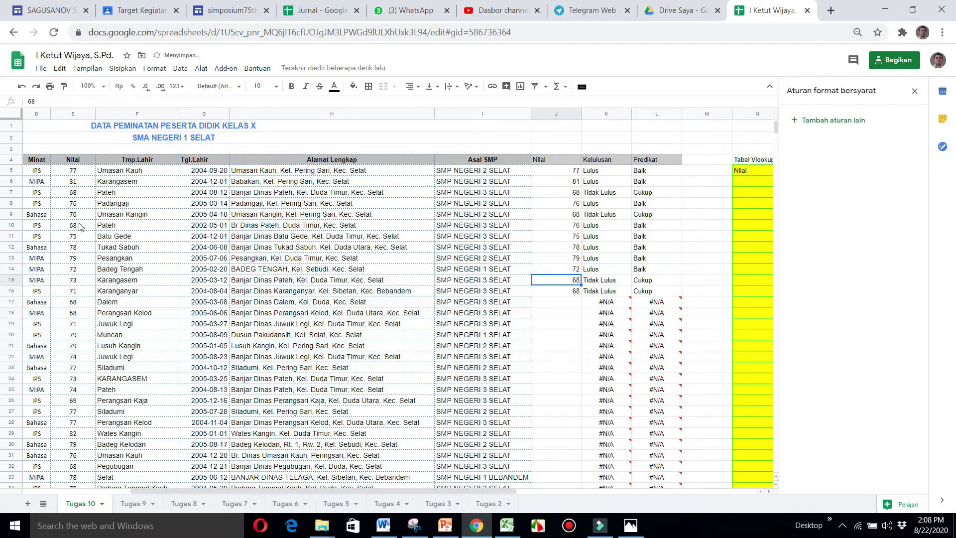
Step: Replace the scores in cells J15 and J16 with 73 and 71
type("73")
key("Return")
type("72")
key("BackSpace")
type("1")
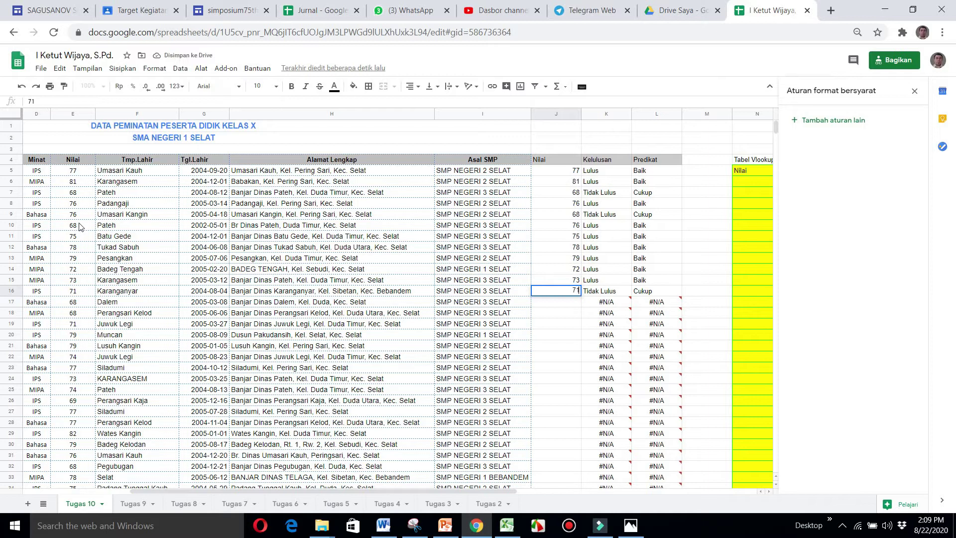
key("Return")
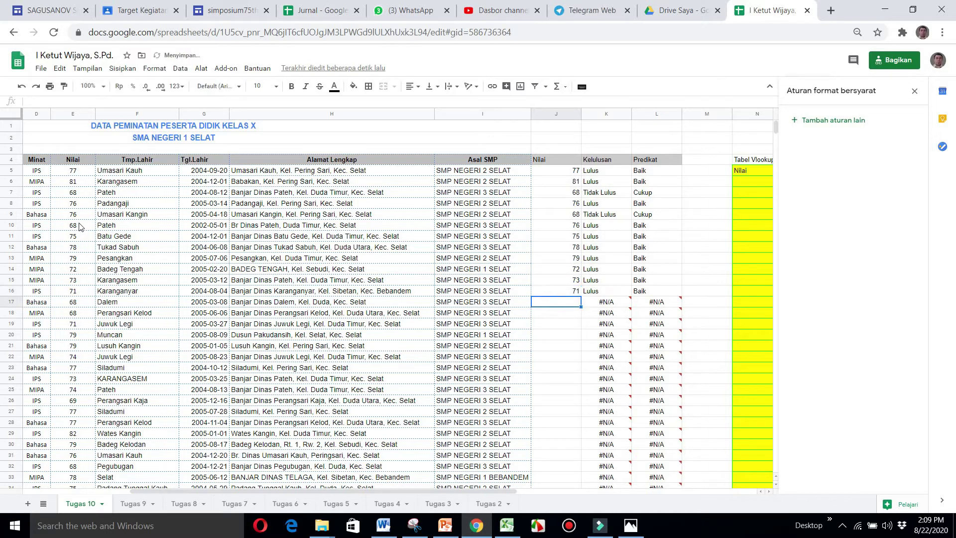
Step: Enter the scores 68, 68, 71, 79 and 79 in cells J17 to J21
type("68")
key("Return")
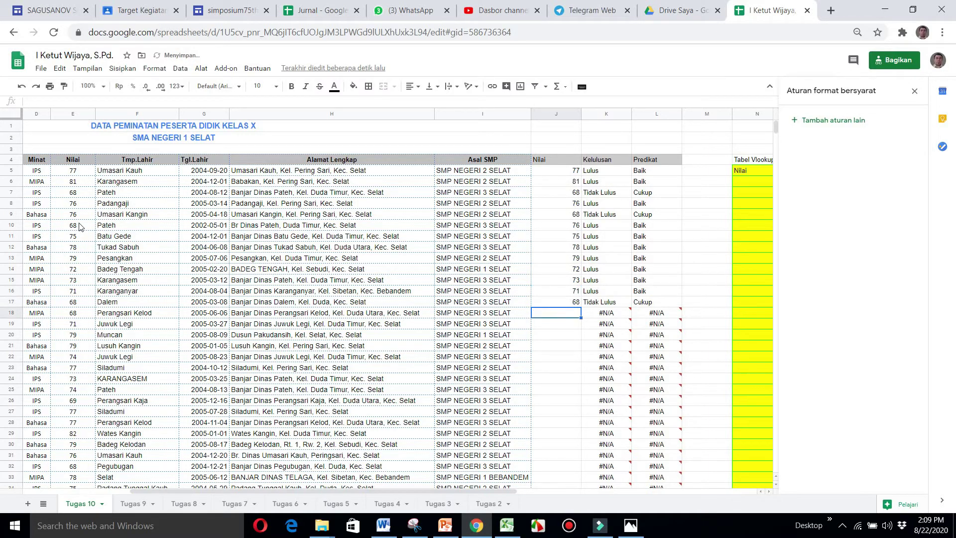
type("68")
key("Return")
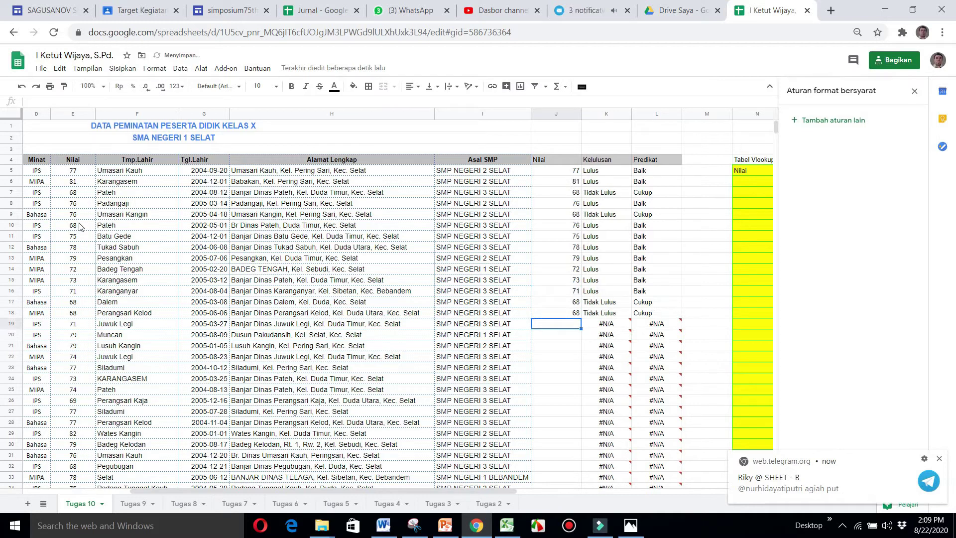
type("71")
key("Return")
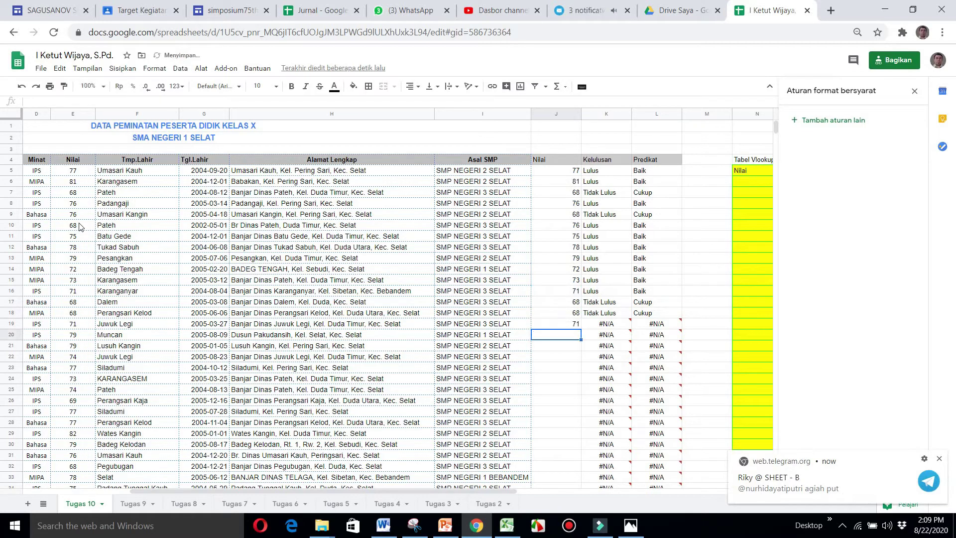
type("79")
key("Return")
type("79")
key("Return")
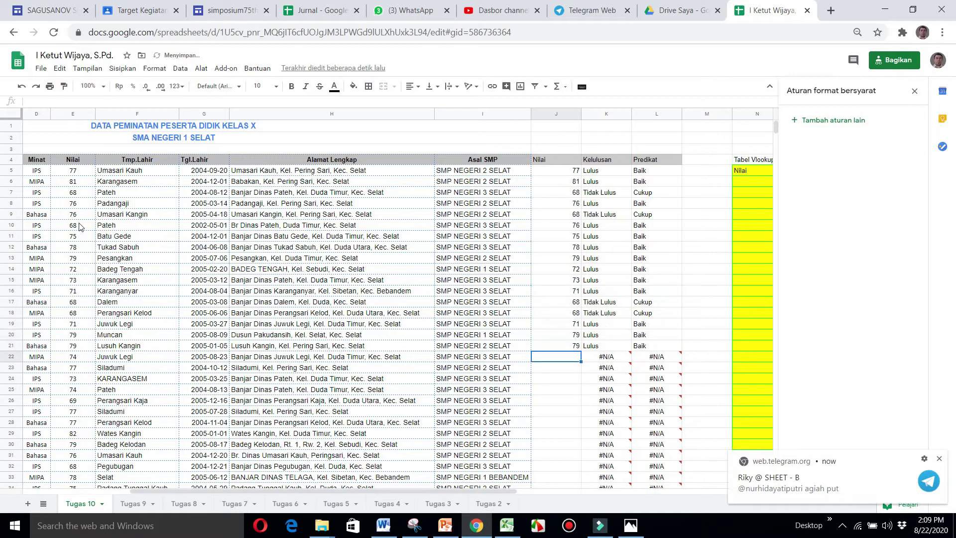
Step: Enter the scores 74, 77, 73 and 74 in cells J22 to J25
type("74")
key("Return")
type("77")
key("Return")
type("73")
key("Return")
type("74")
key("Return")
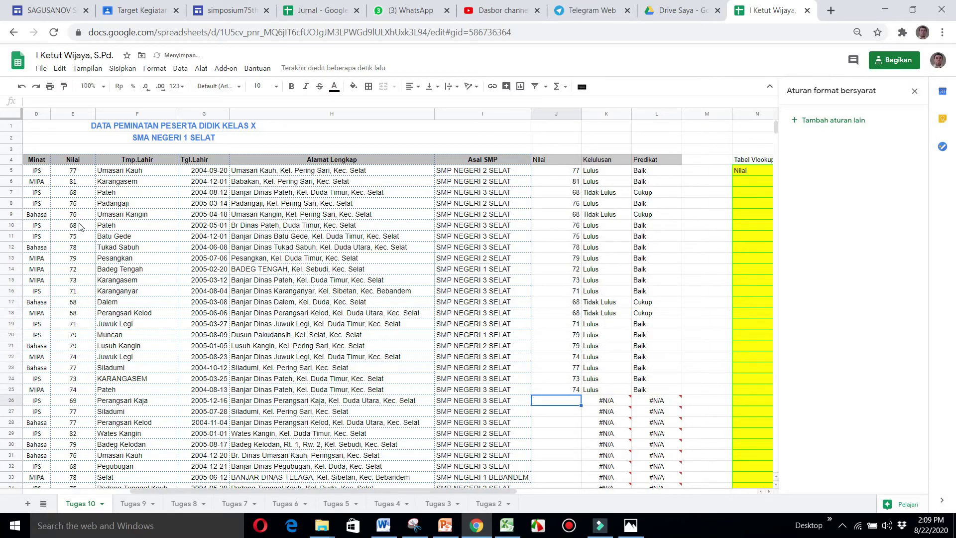
Step: Enter the scores 69, 77, 77 and 82 in cells J26 to J29
type("69")
key("Return")
type("77")
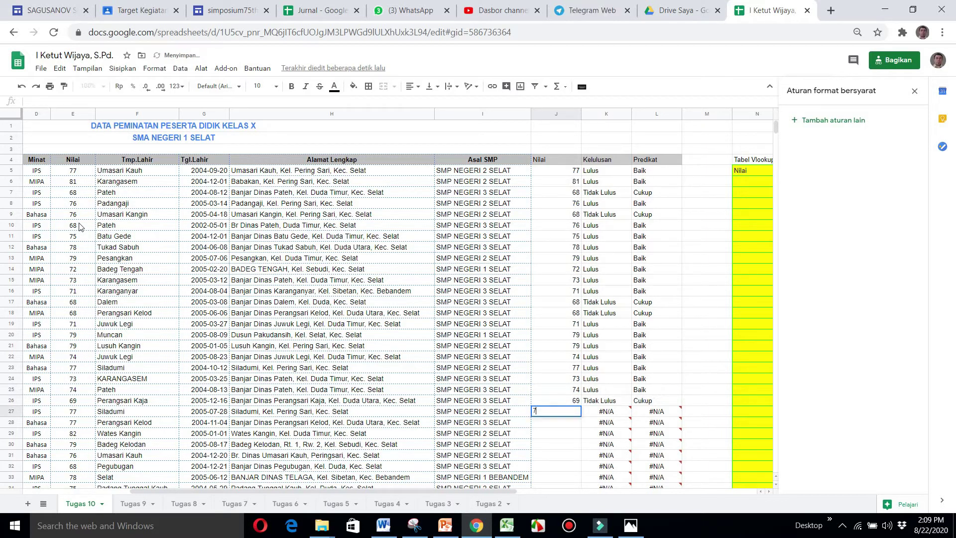
key("Return")
type("77")
key("Return")
type("8")
key("Return")
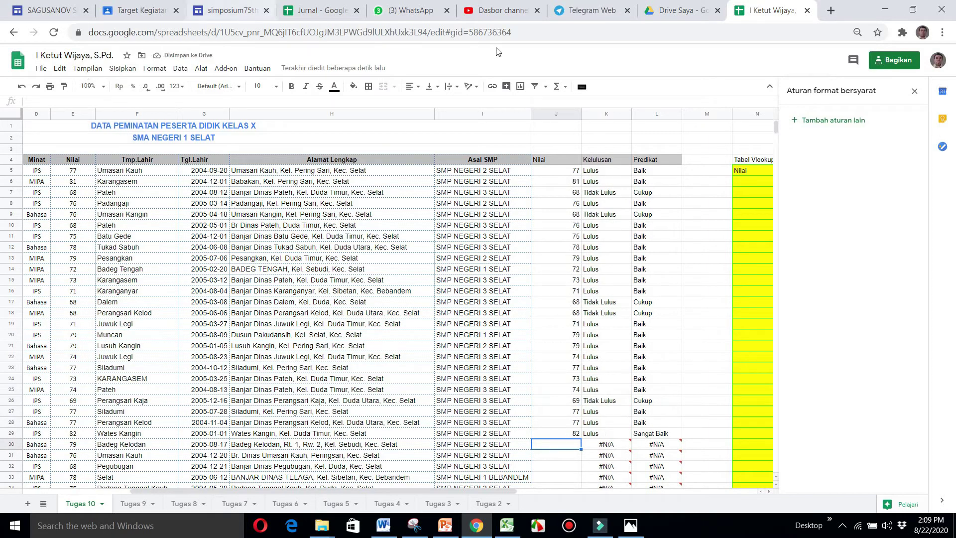
Step: Add a conditional formatting rule to J4:J29 that applies to values less than (Kurang dari) 70
left_click(607, 160)
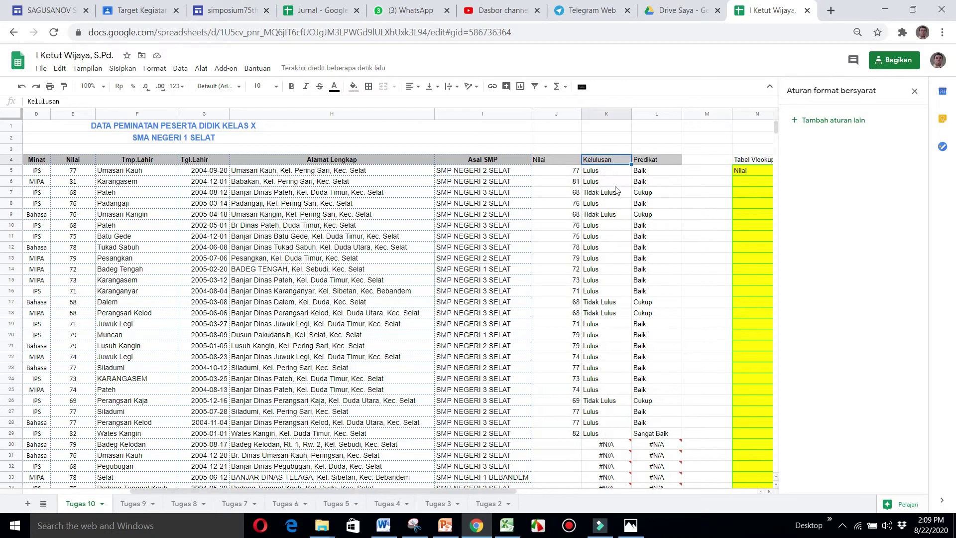
key("Down")
key("Up")
key("Left")
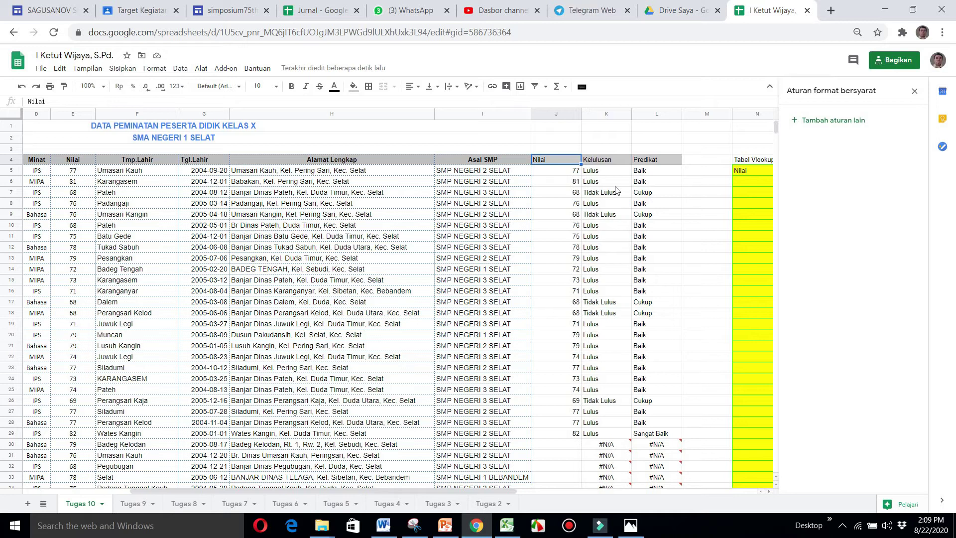
key("ctrl+shift+Down")
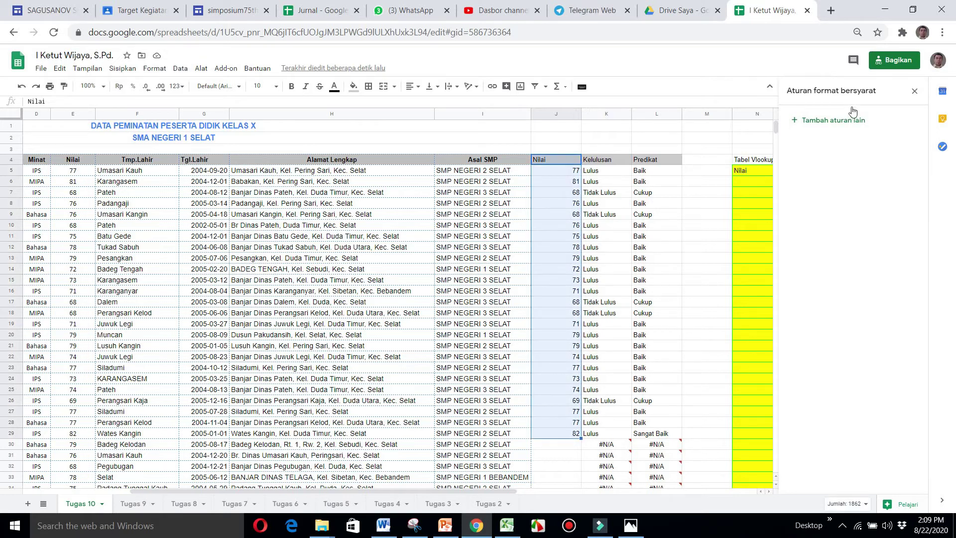
left_click(796, 124)
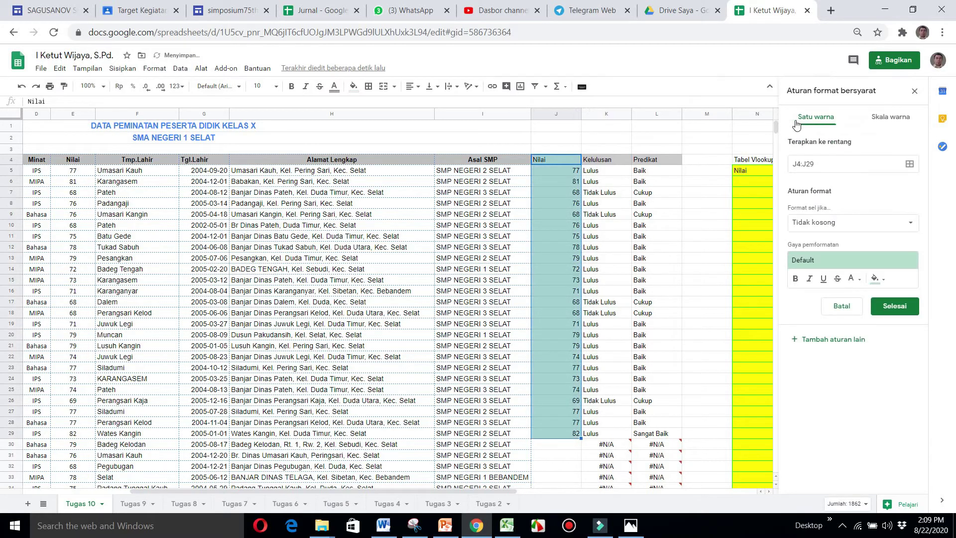
left_click(846, 224)
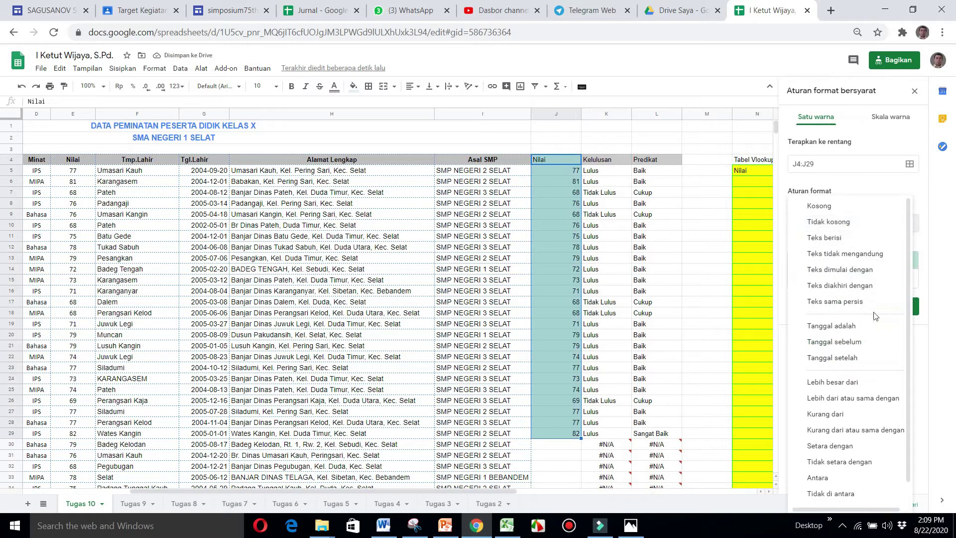
left_click(850, 416)
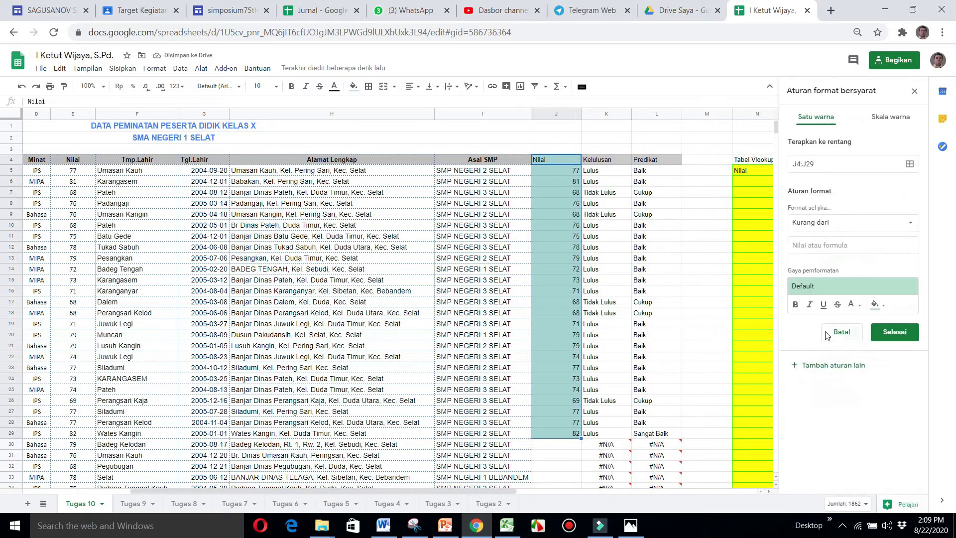
left_click(836, 244)
type("70")
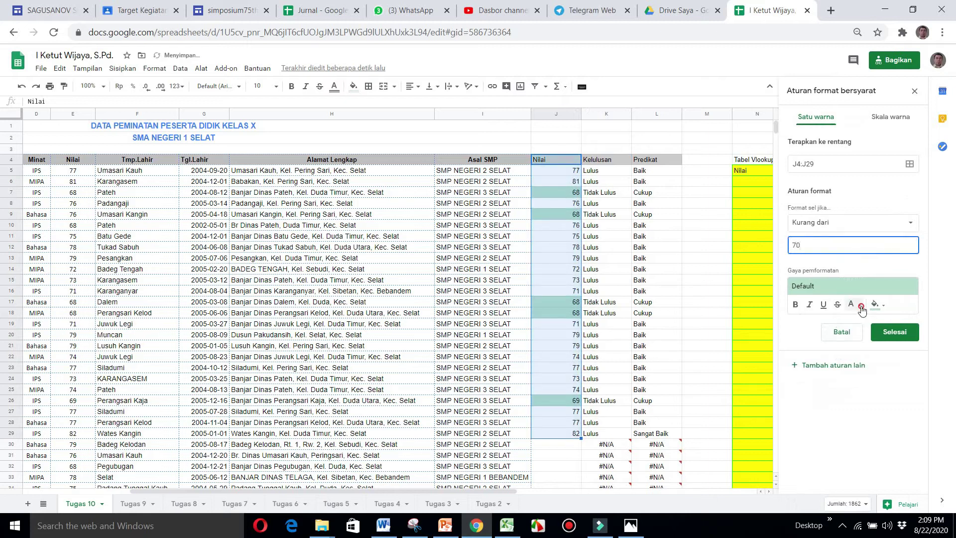
Step: Give the less-than-70 rule red text on a yellow fill and save it
left_click(862, 310)
left_click(767, 355)
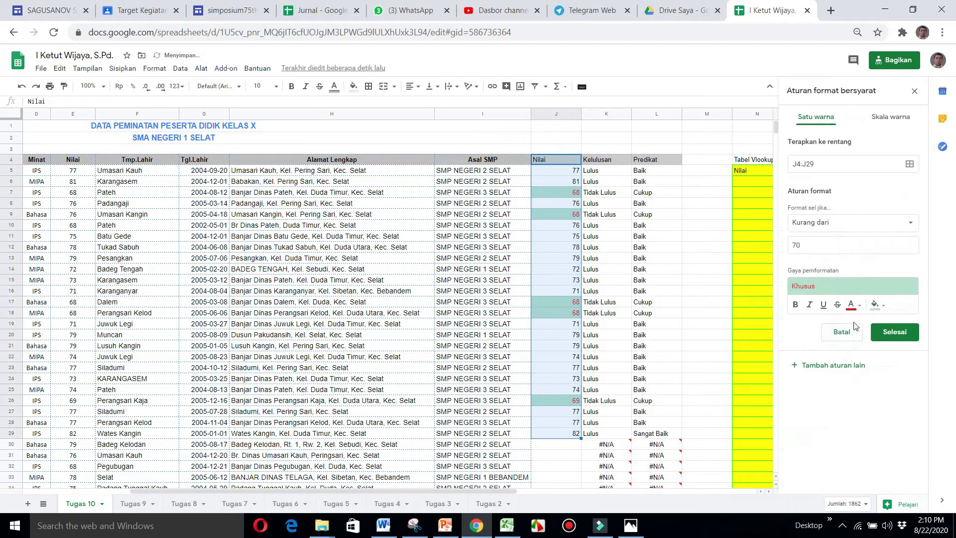
left_click(878, 305)
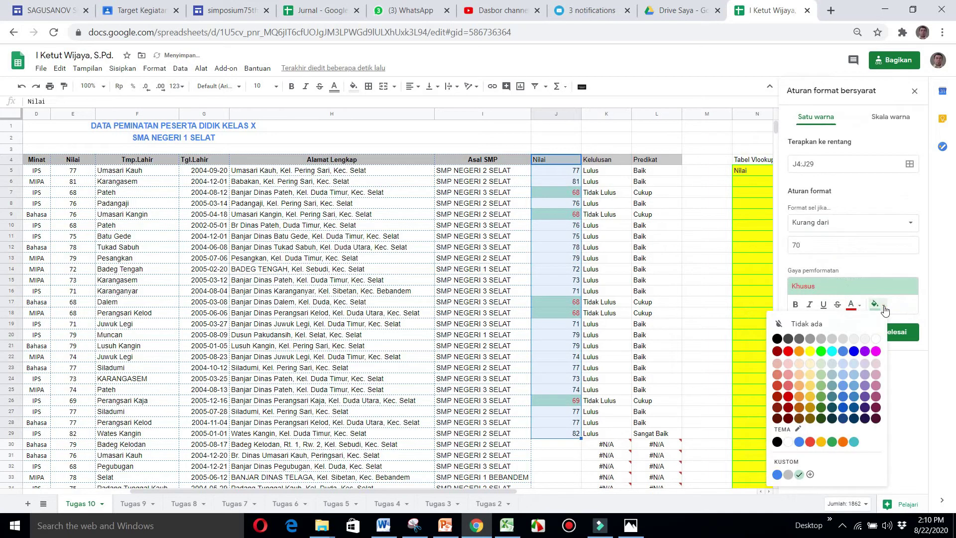
left_click(810, 352)
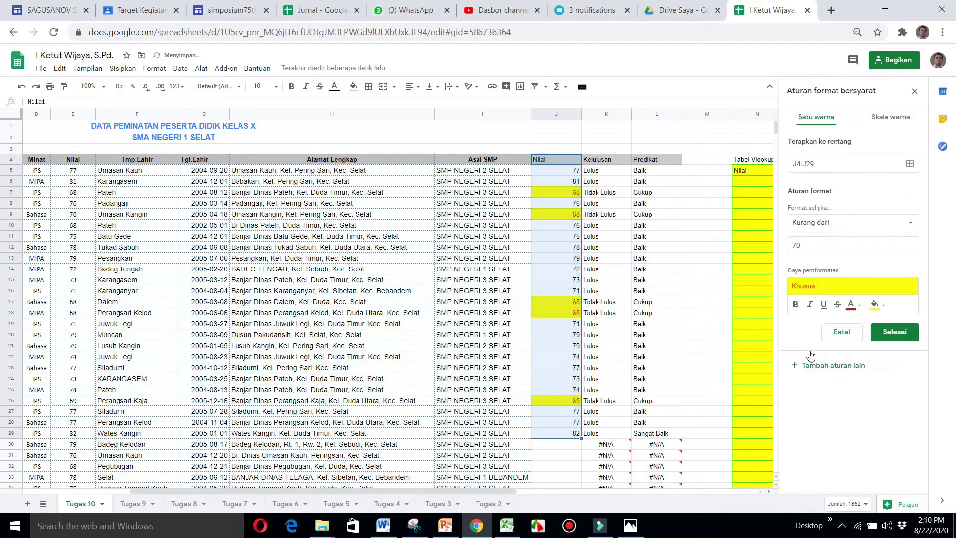
left_click(892, 335)
left_click(656, 236)
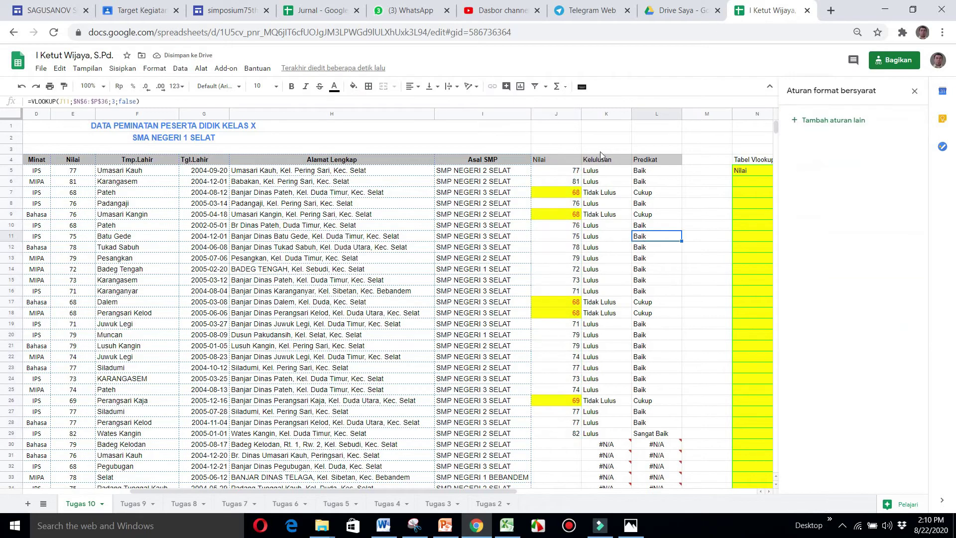
left_click(603, 170)
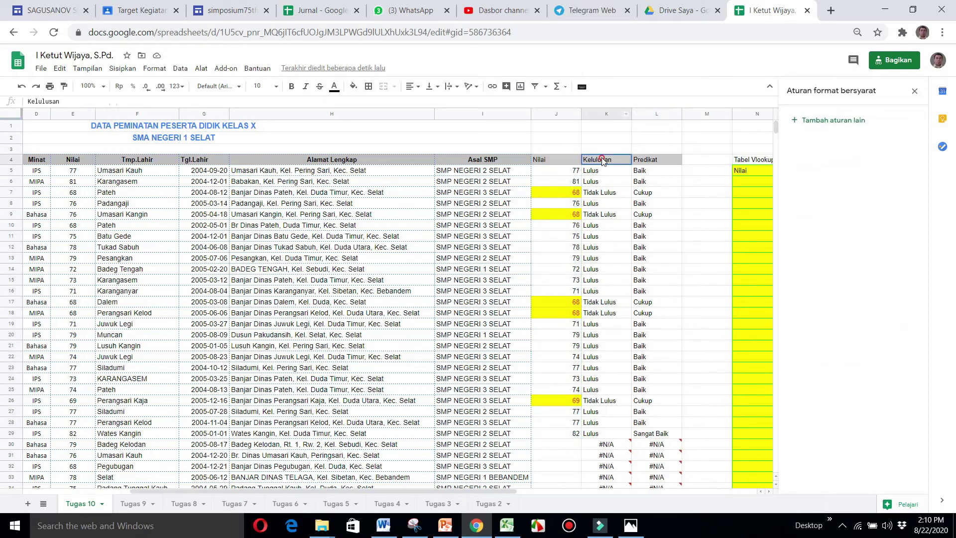
scroll(603, 175, "down", 6)
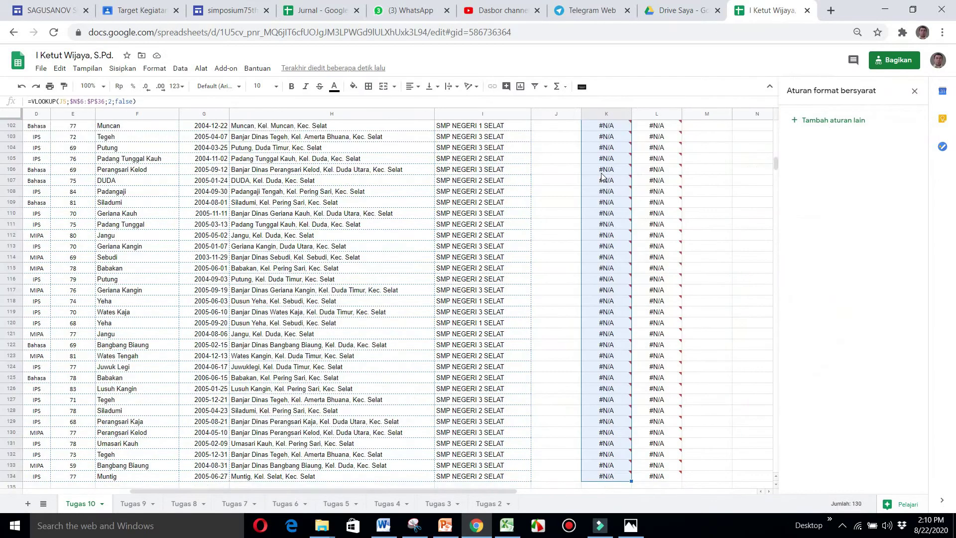
scroll(603, 175, "up", 5)
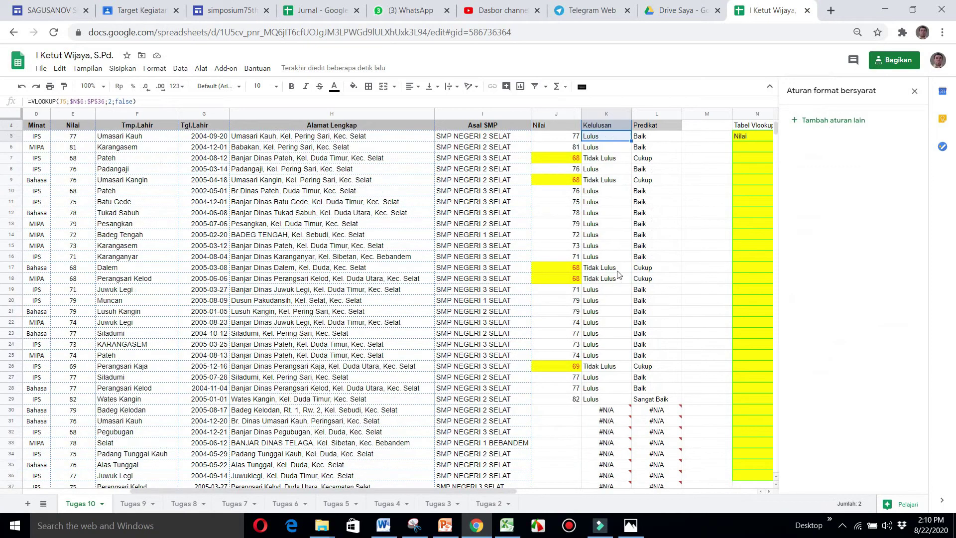
left_click_drag(616, 202, 616, 213)
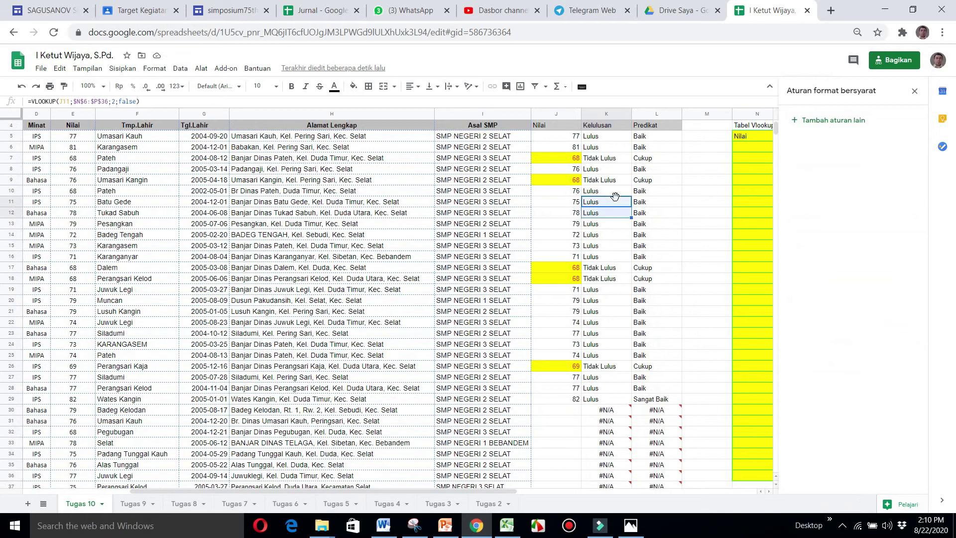
Step: Add a conditional formatting rule to the Kelulusan cells K5:K29 for values equal to (Setara dengan) Lulus
left_click(602, 147)
key("Up")
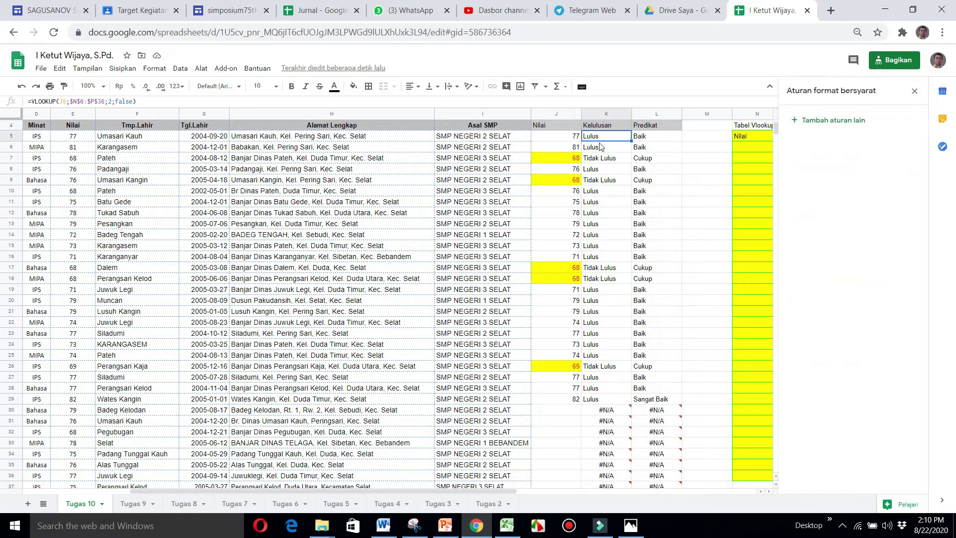
key("shift+Down")
key("shift+Down")
key("shift+Down")
key("shift+Down")
key("shift+Down")
key("shift+Down")
key("shift+Down")
key("shift+Down")
key("shift+Down")
key("shift+Down")
key("shift+Down")
key("shift+Down")
key("shift+Down")
key("shift+Down")
key("shift+Down")
key("shift+Down")
key("shift+Down")
key("shift+Down")
key("shift+Down")
key("shift+Down")
key("shift+Down")
key("shift+Down")
key("shift+Down")
key("shift+Down")
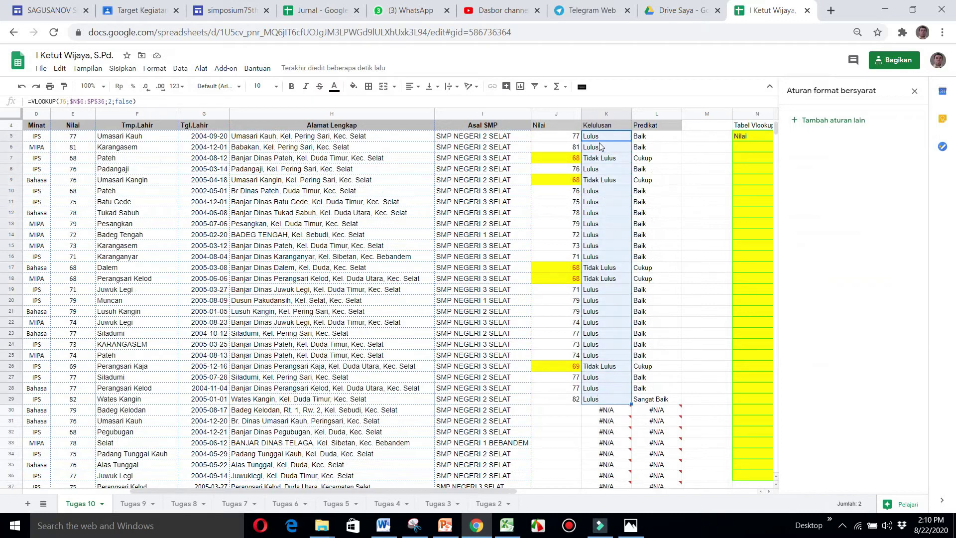
left_click(797, 121)
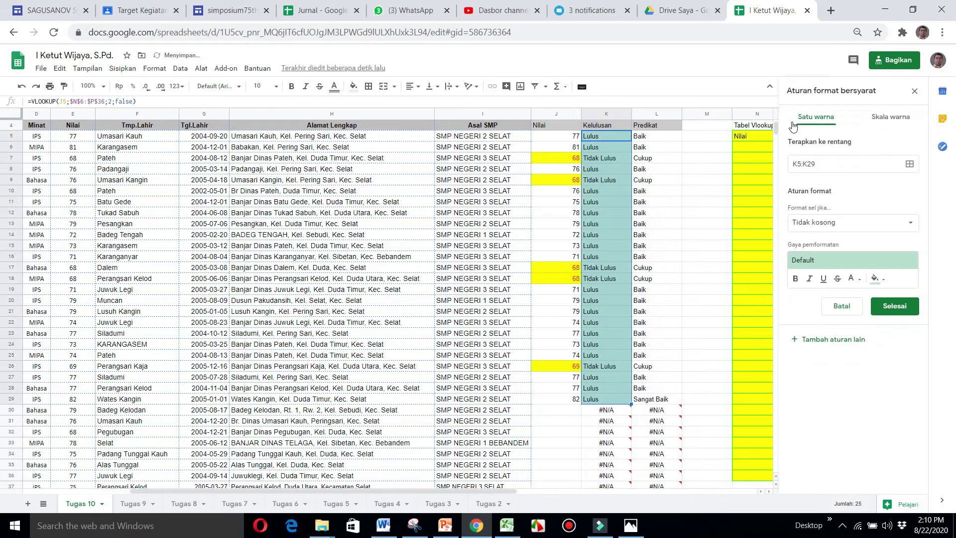
left_click(830, 224)
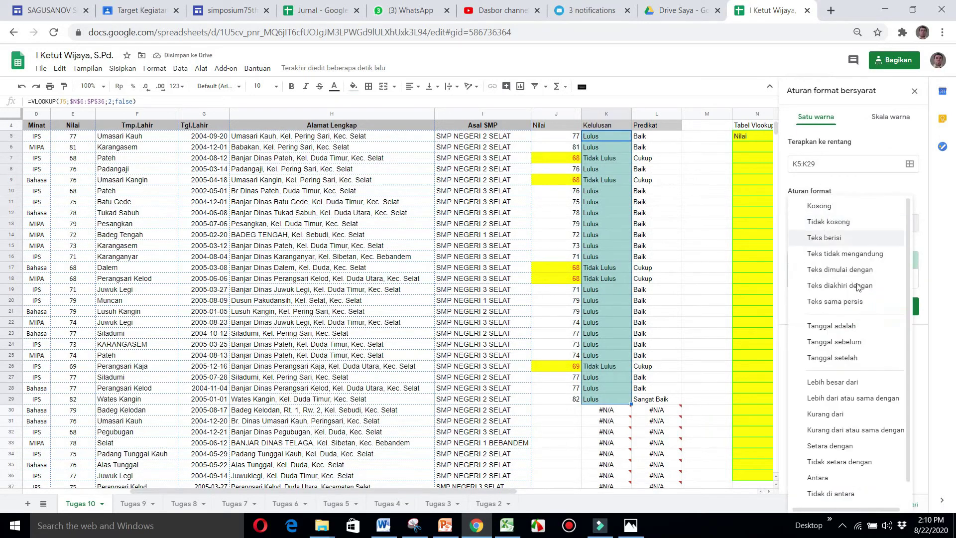
left_click(830, 446)
left_click(819, 246)
type("Lulus")
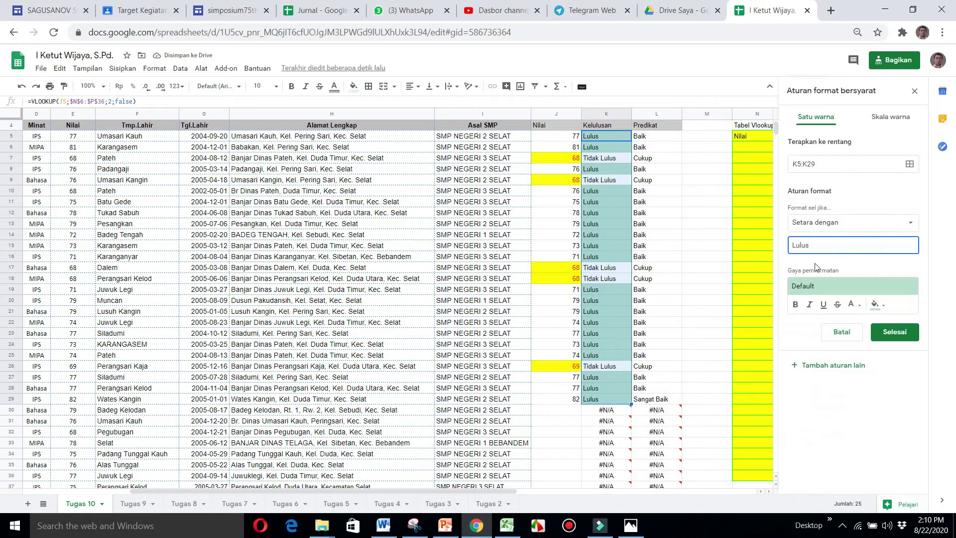
Step: Give the Lulus rule yellow text on a blue fill and save it
left_click(852, 304)
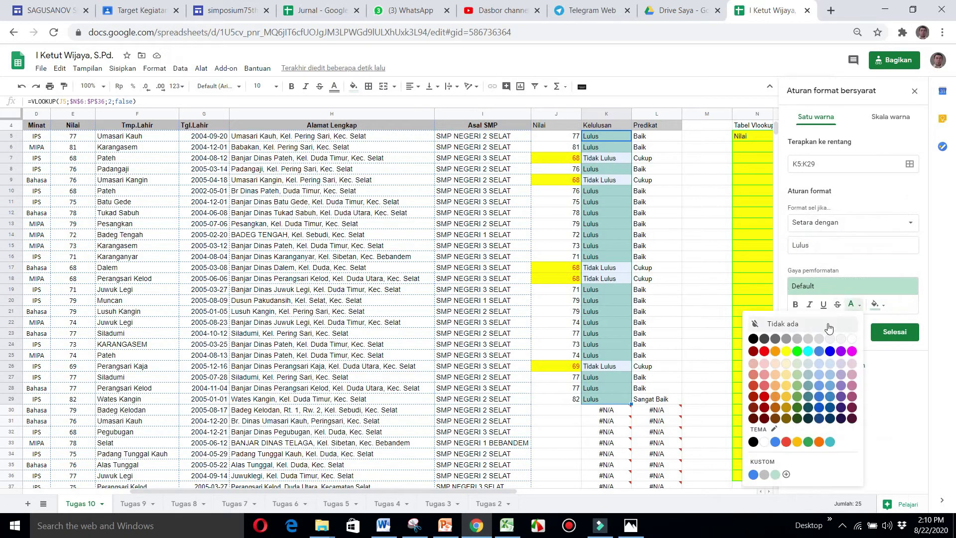
left_click(788, 352)
left_click(877, 304)
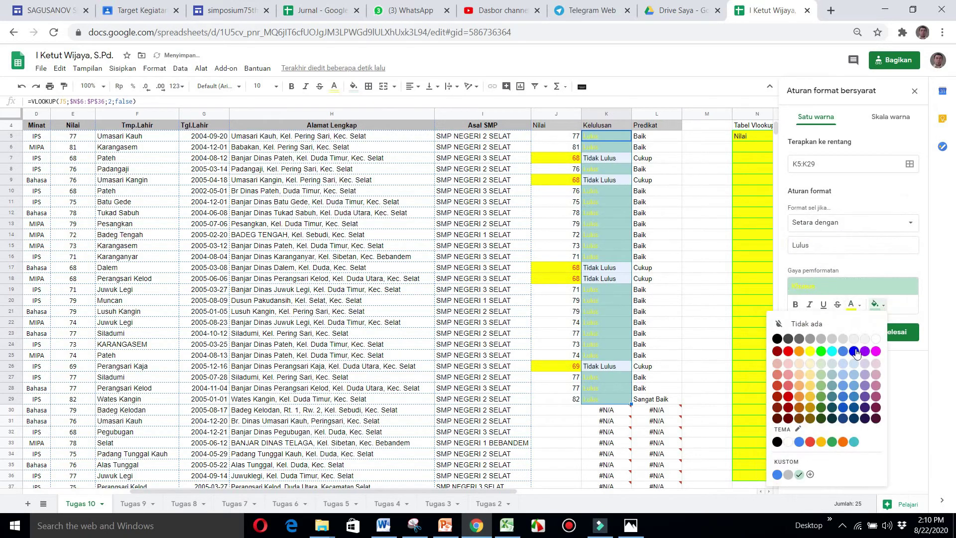
left_click(854, 351)
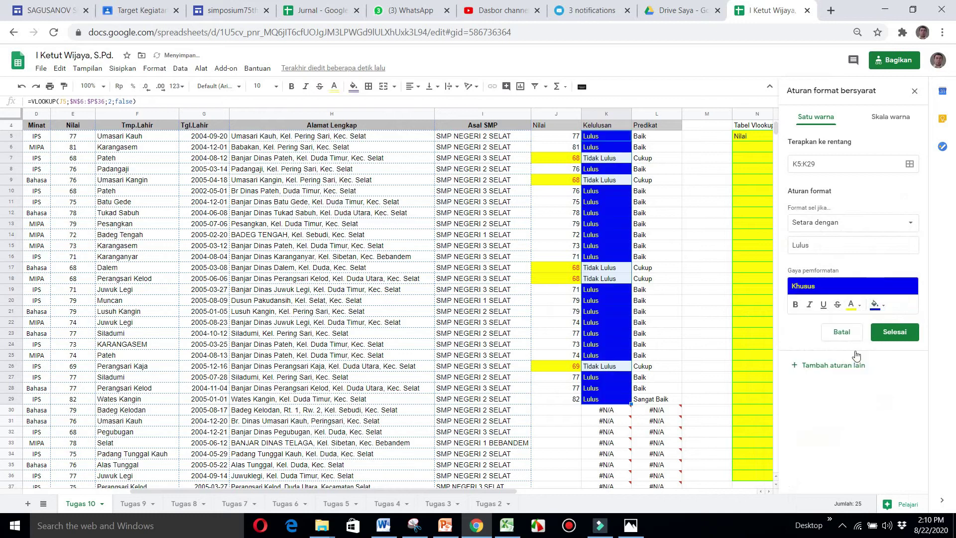
left_click(892, 332)
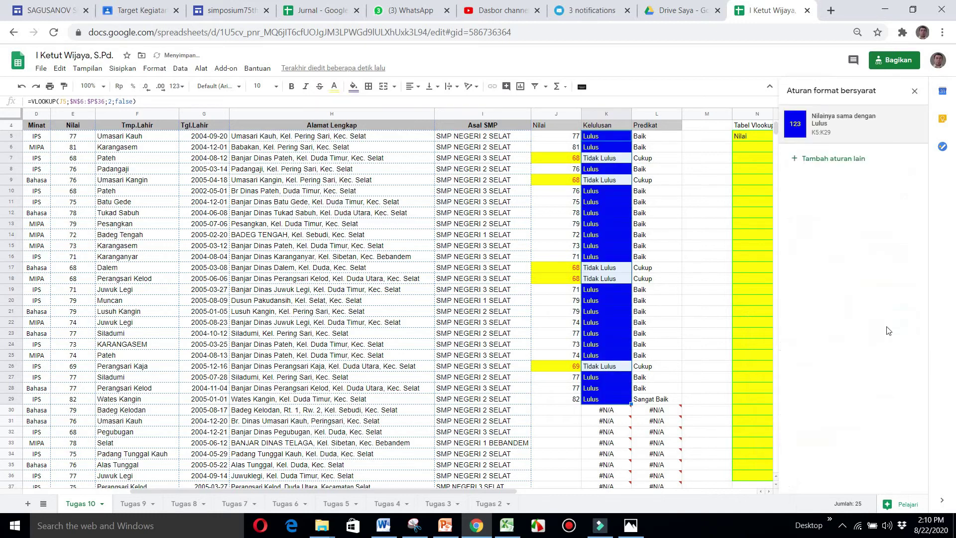
Step: Add a second rule to K5:K29 for values equal to (Setara dengan) Tidak Lulus
left_click(796, 158)
left_click(836, 224)
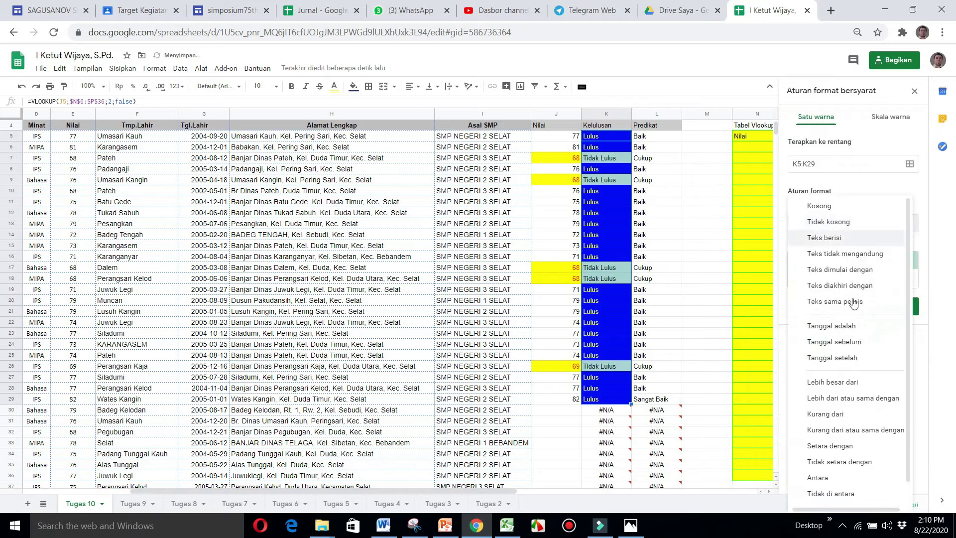
left_click(844, 448)
left_click(825, 246)
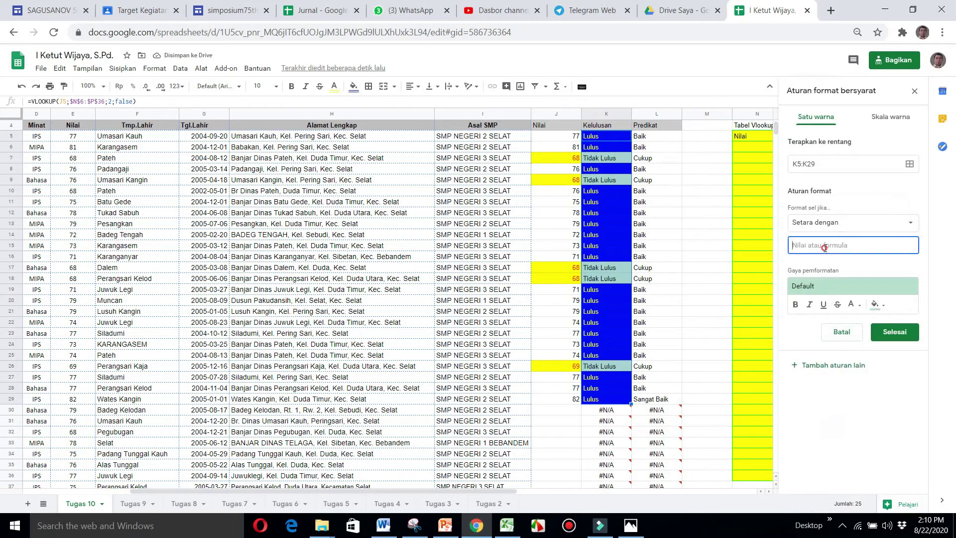
type("Ti")
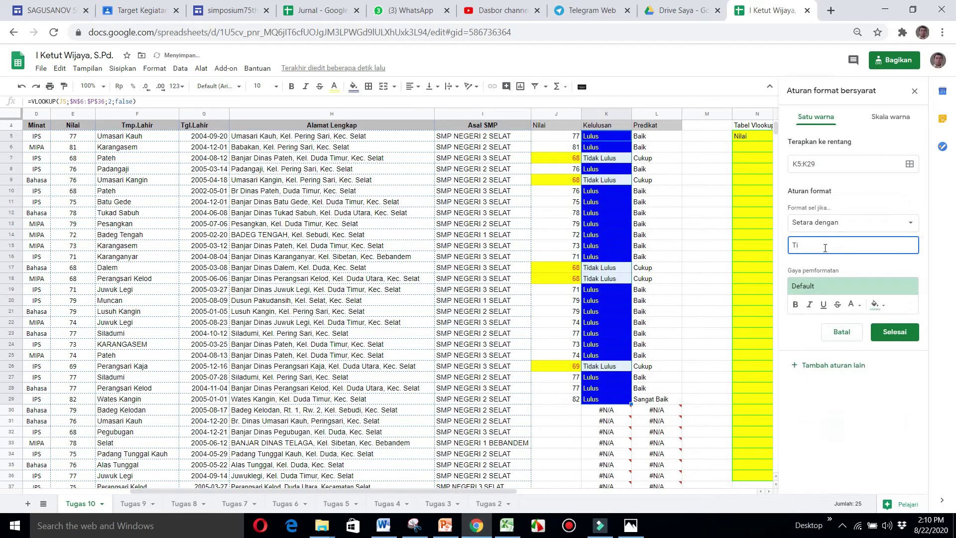
type("dak Lulus")
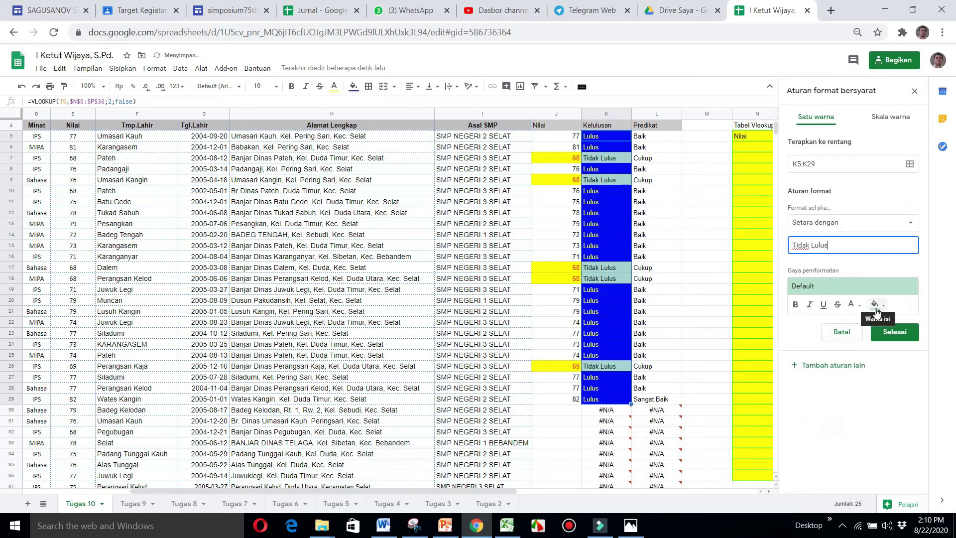
Step: Give the Tidak Lulus rule red text on a yellow fill and save it
left_click(859, 312)
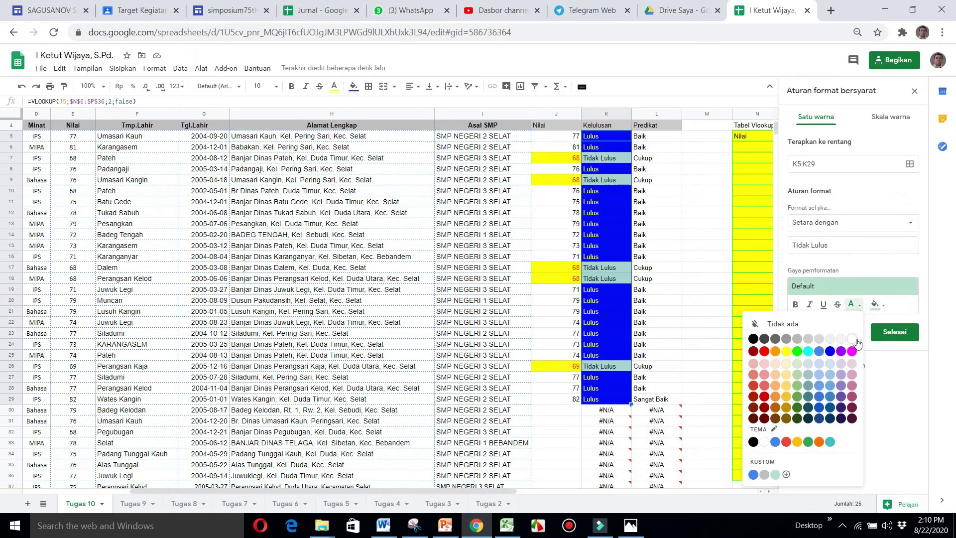
left_click(764, 351)
left_click(877, 304)
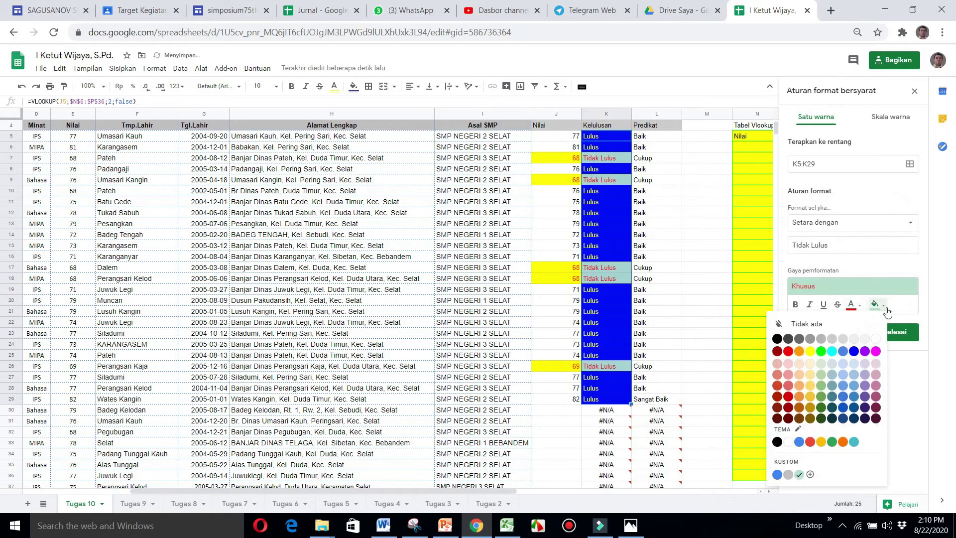
left_click(809, 354)
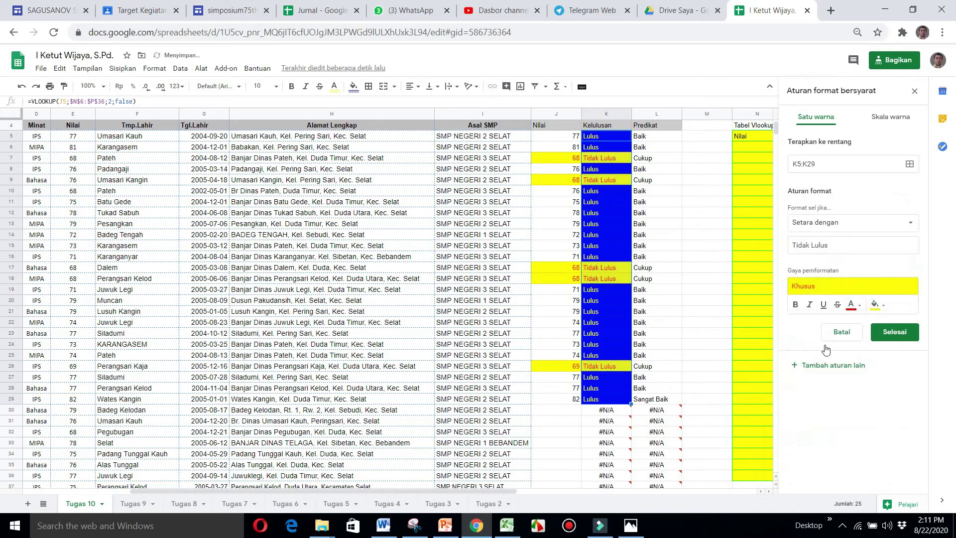
left_click(884, 332)
Step: Add a conditional formatting rule to the Predikat cells L5:L29 for values equal to (Setara dengan) Sangat Baik
left_click(648, 136)
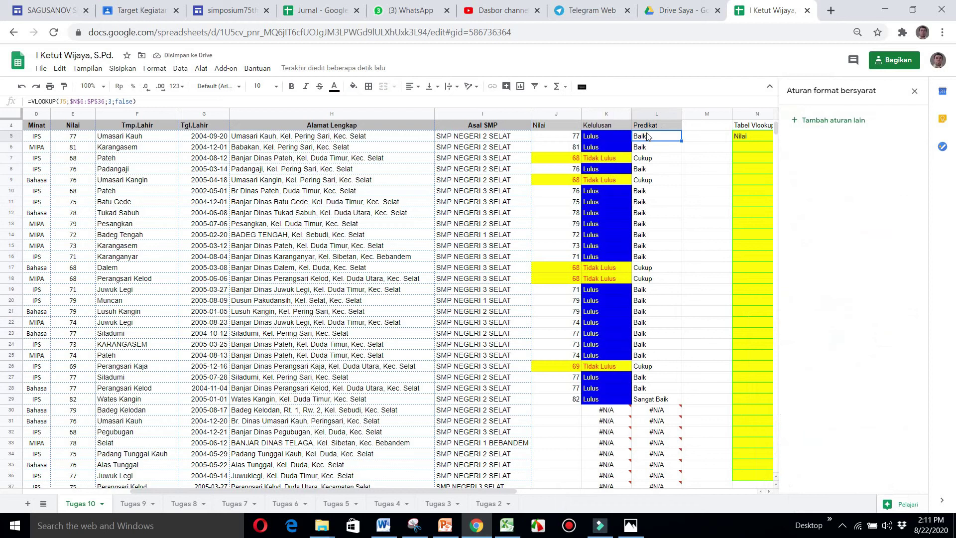
key("shift+Down")
key("shift+Down")
key("shift+Down")
key("shift+Down")
key("shift+Down")
key("shift+Down")
key("shift+Down")
key("shift+Down")
key("shift+Down")
key("shift+Down")
key("shift+Down")
key("shift+Down")
key("shift+Down")
key("shift+Down")
key("shift+Down")
key("shift+Down")
key("shift+Down")
key("shift+Down")
key("shift+Down")
key("shift+Down")
key("shift+Down")
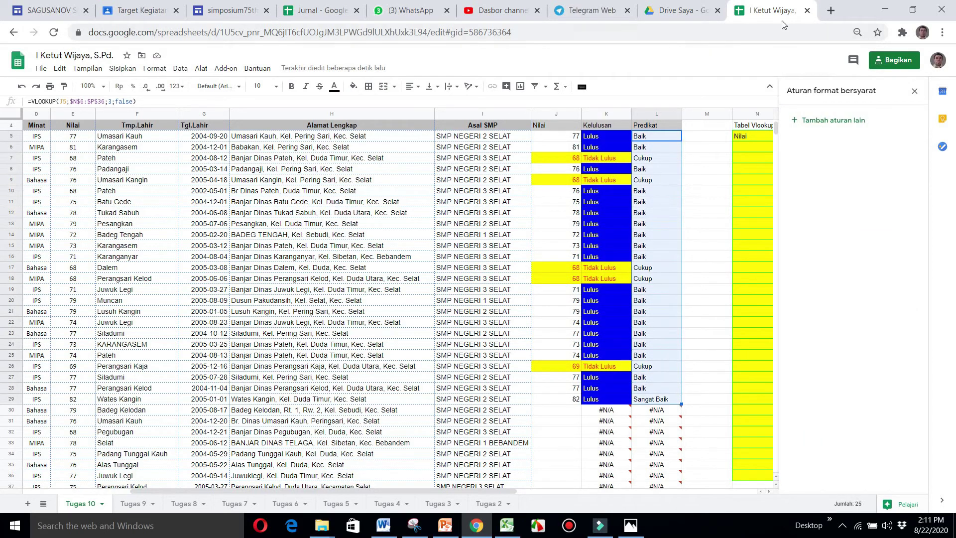
left_click(795, 121)
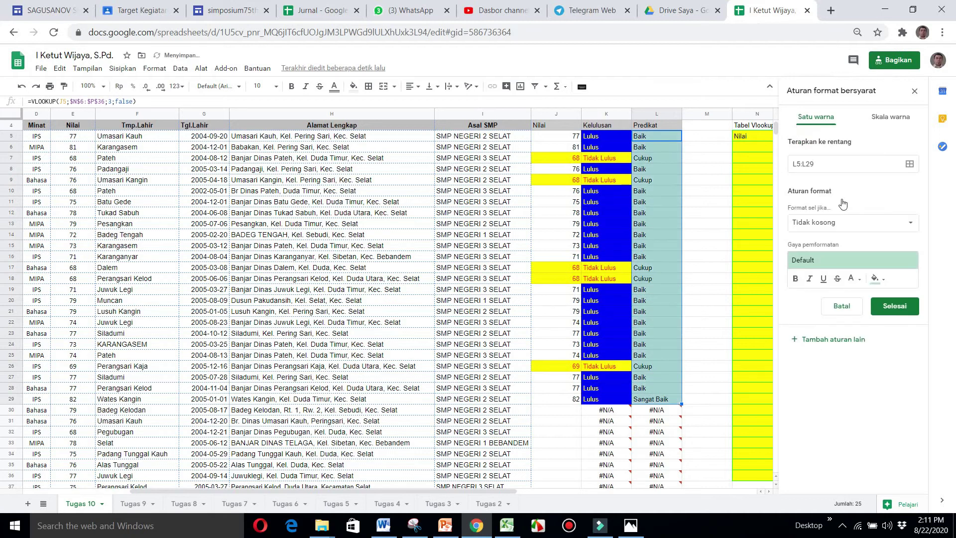
left_click(840, 224)
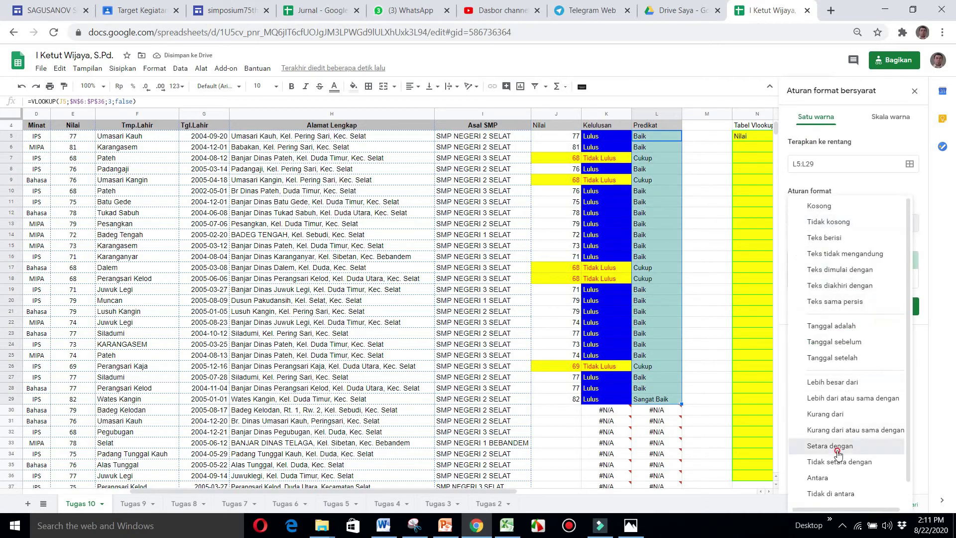
left_click(838, 446)
left_click(822, 245)
type("S")
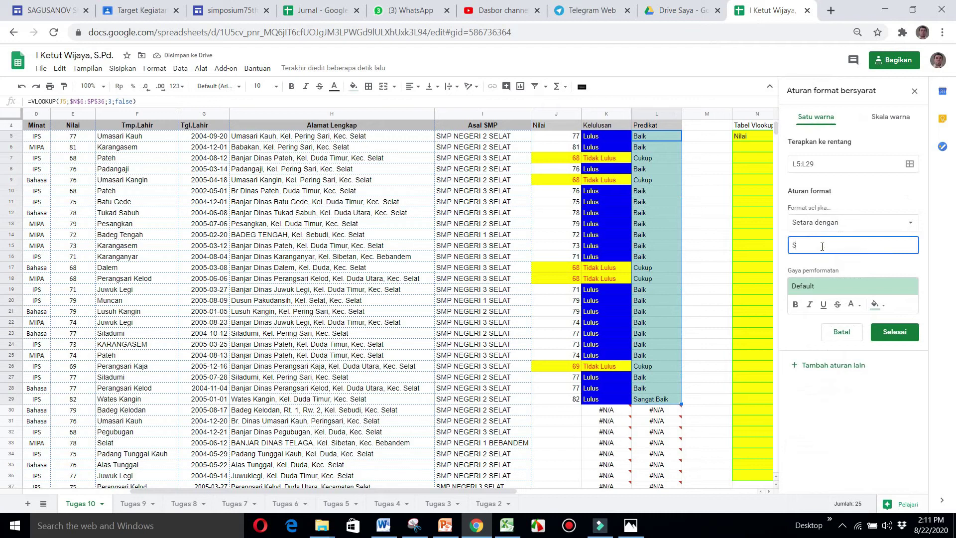
type("angat Baik")
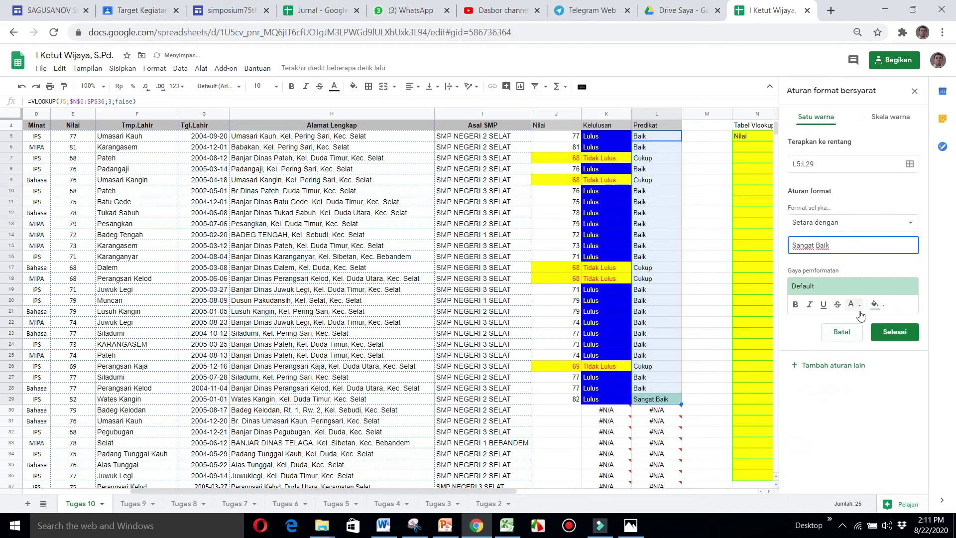
Step: Give the Sangat Baik rule yellow text on a blue fill and save it
left_click(860, 309)
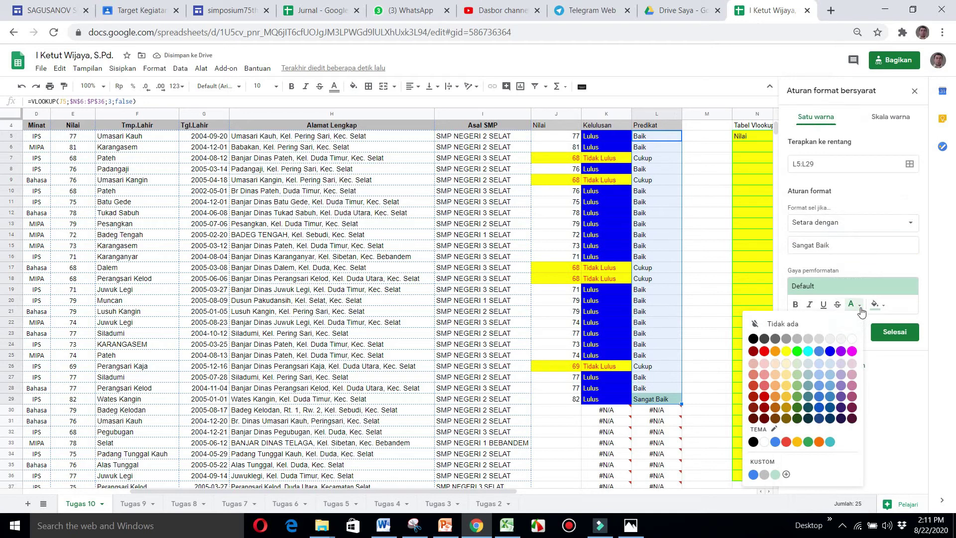
left_click(786, 351)
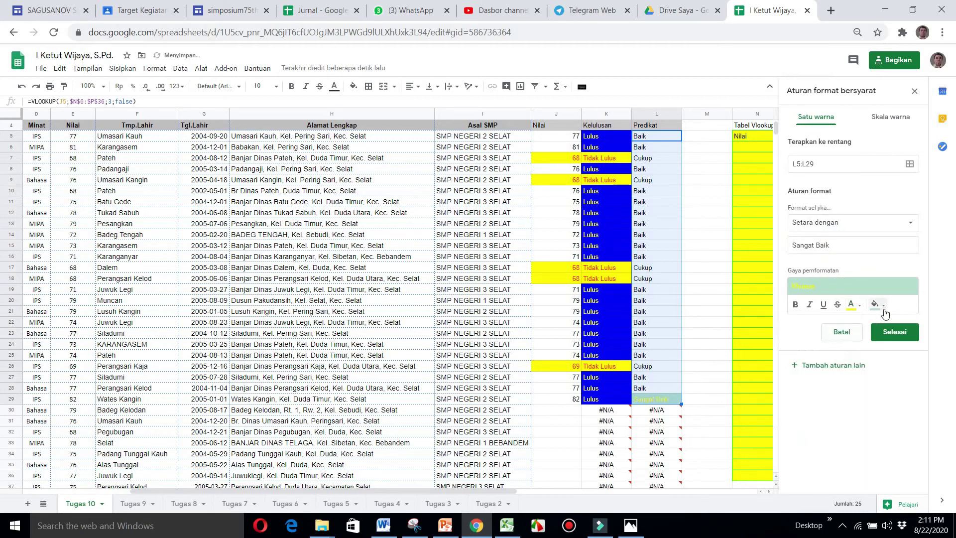
left_click(884, 313)
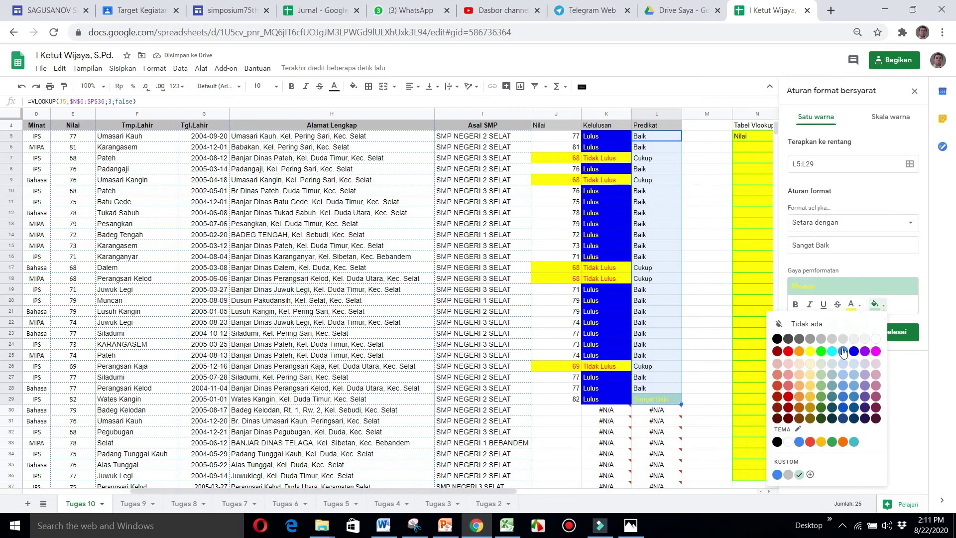
left_click(844, 355)
left_click(883, 305)
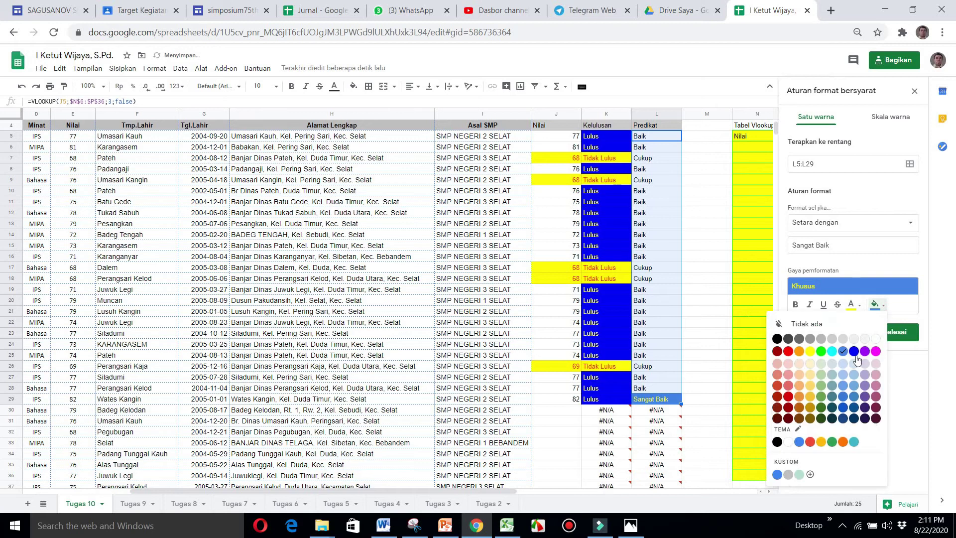
left_click(855, 356)
left_click(884, 332)
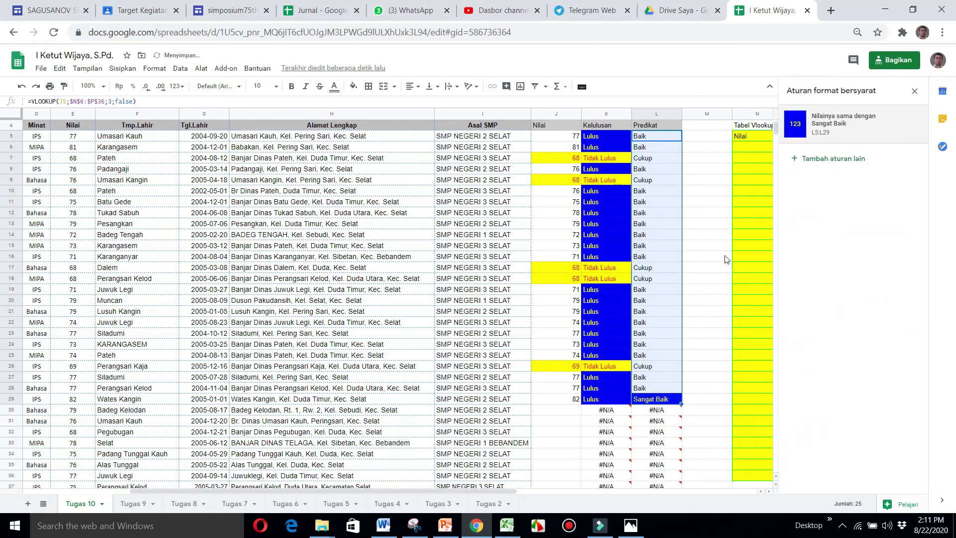
Step: Add a second rule to L5:L29 for values equal to (Setara dengan) Baik
left_click(803, 159)
left_click(846, 225)
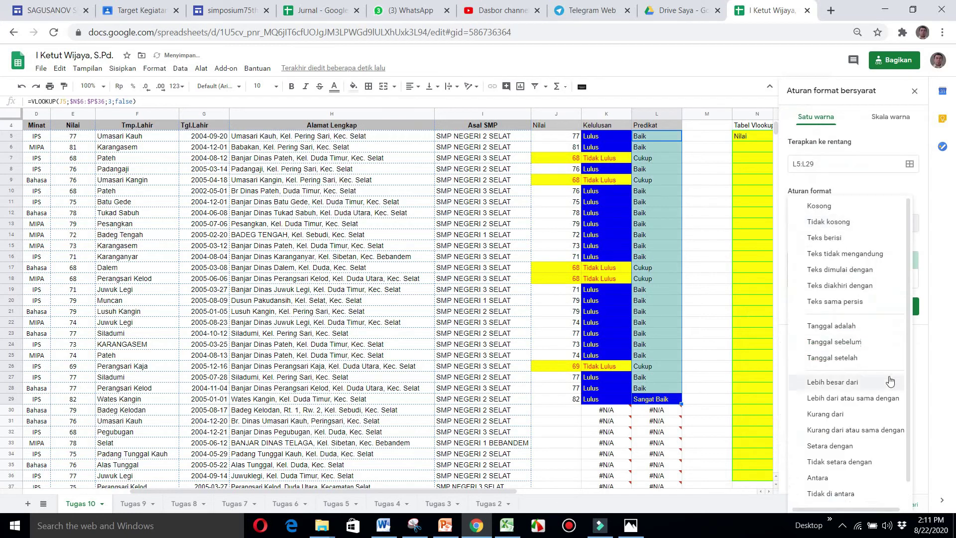
left_click(847, 446)
left_click(813, 244)
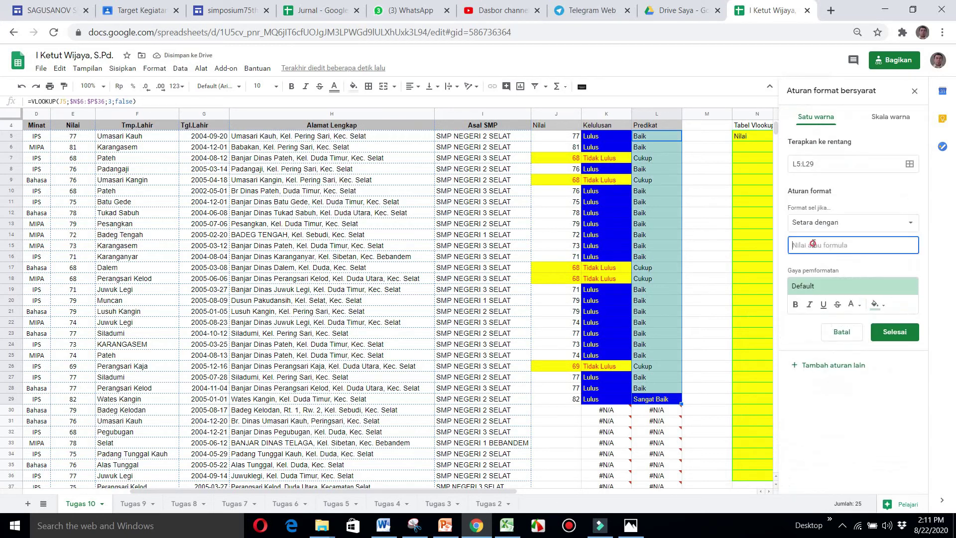
type("Baik")
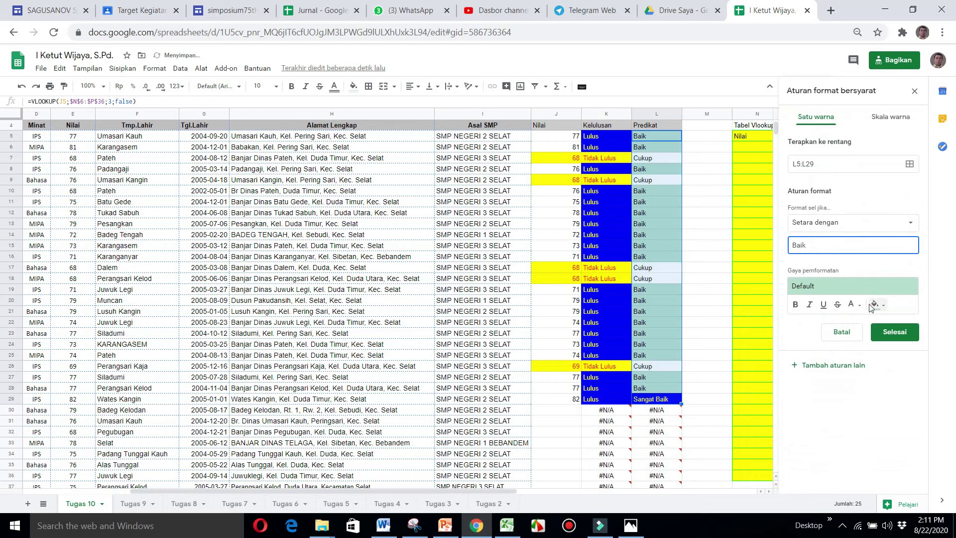
Step: Give the Baik rule blue text on a green fill and save it
left_click(860, 306)
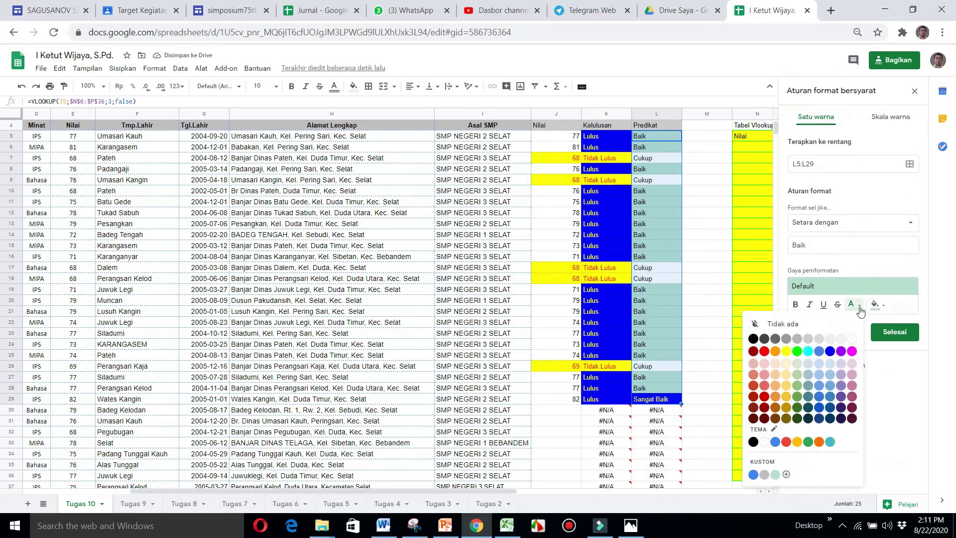
left_click(830, 351)
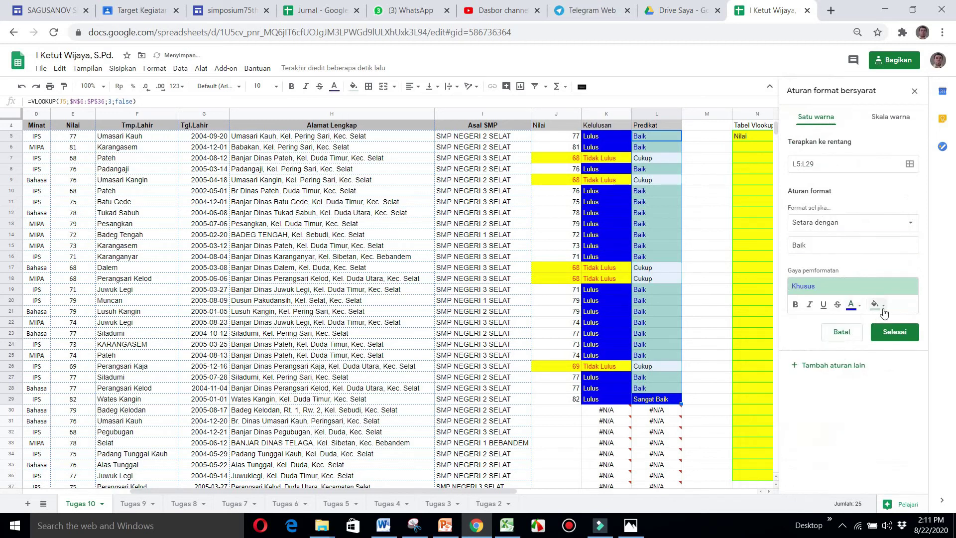
left_click(883, 312)
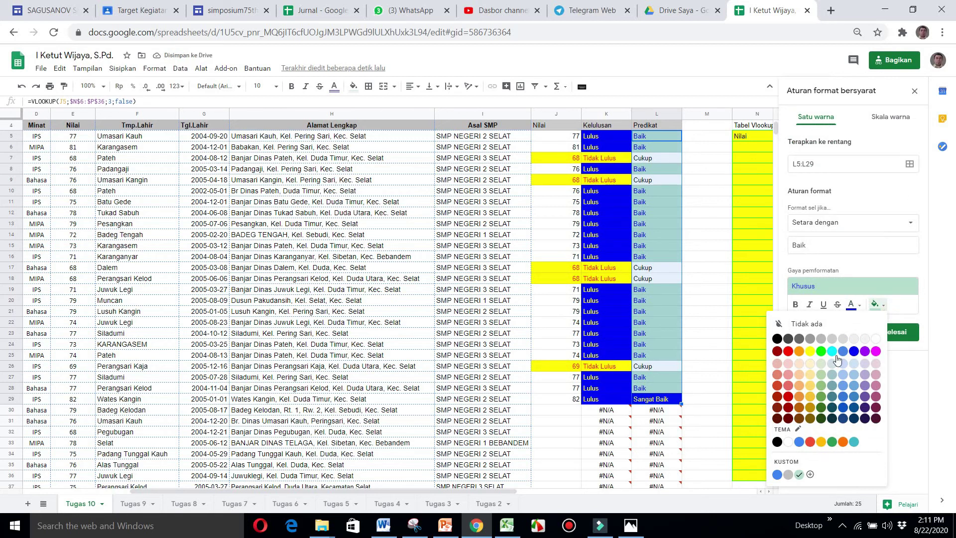
left_click(821, 351)
left_click(887, 333)
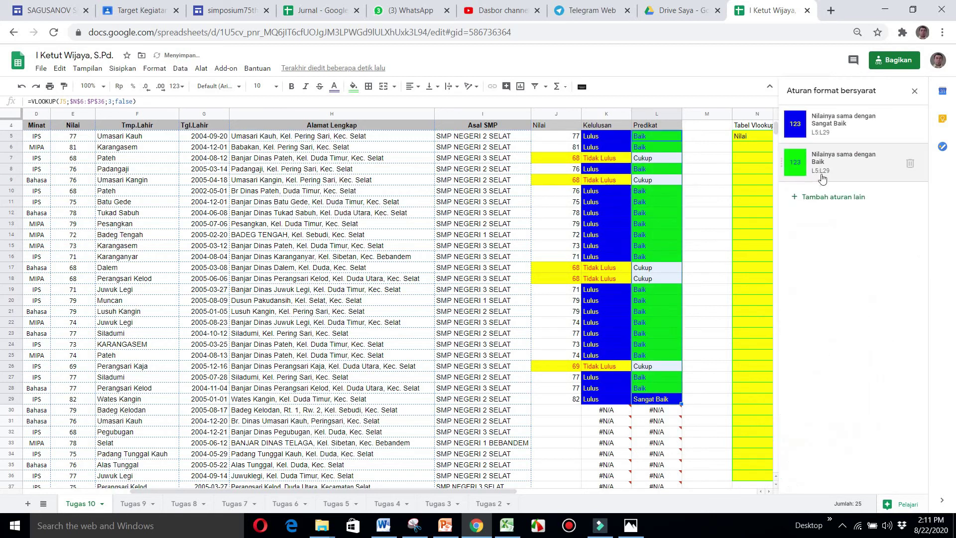
Step: Add a third rule to L5:L29 for values equal to (Setara dengan) Cukup
left_click(798, 197)
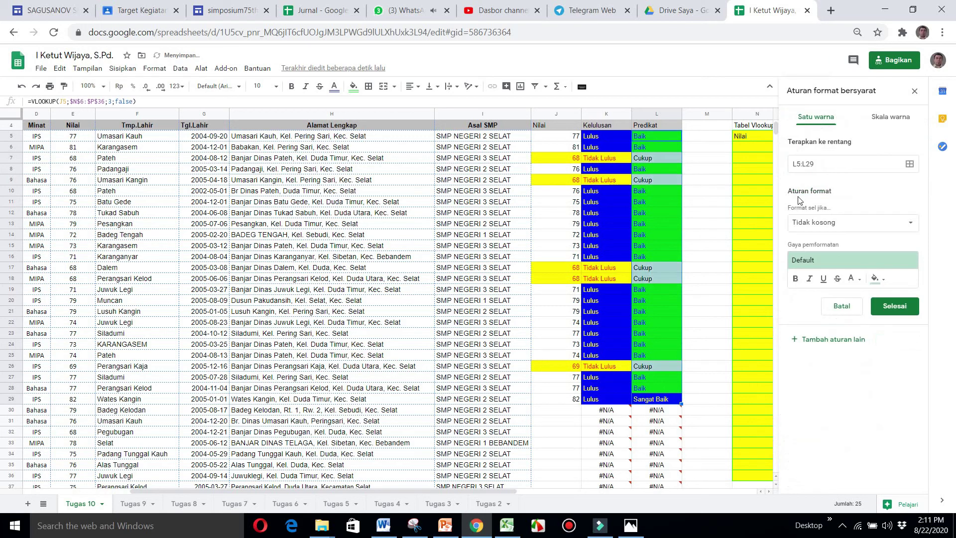
left_click(869, 232)
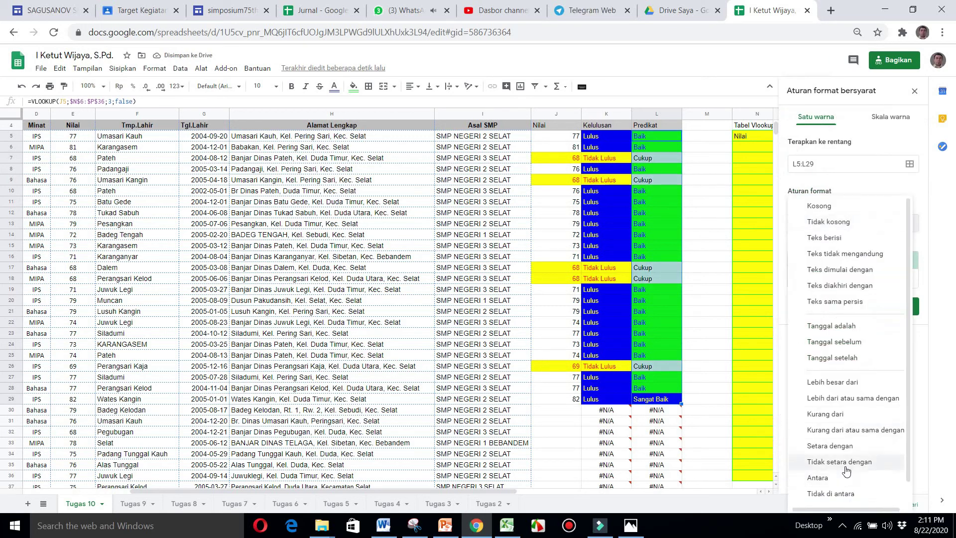
left_click(850, 454)
left_click(832, 246)
type("Cukup")
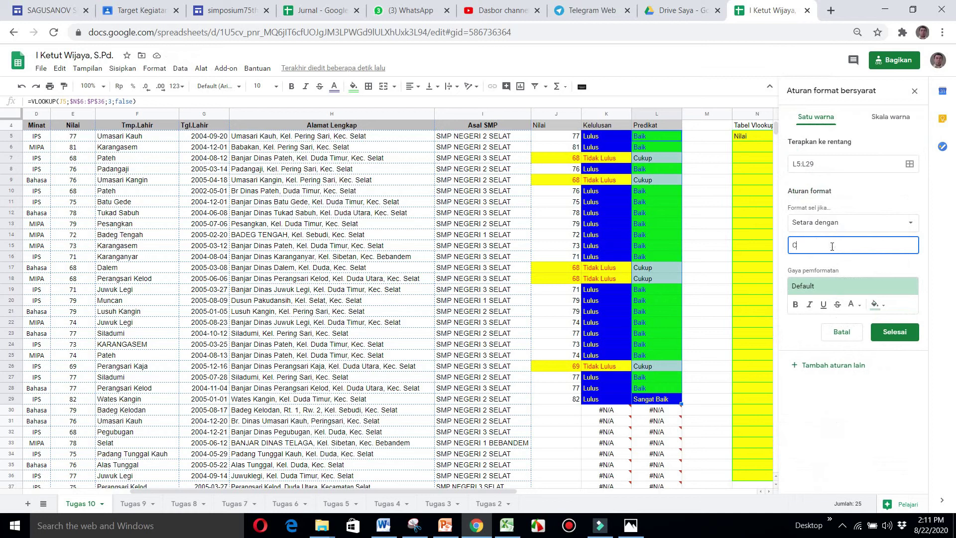
Step: Give the Cukup rule red text on a yellow fill and save it
left_click(860, 306)
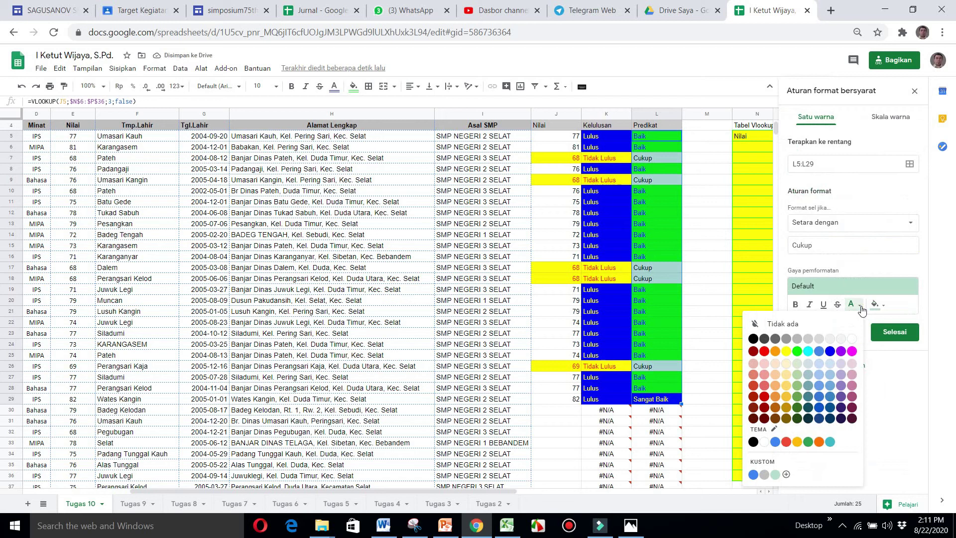
left_click(764, 351)
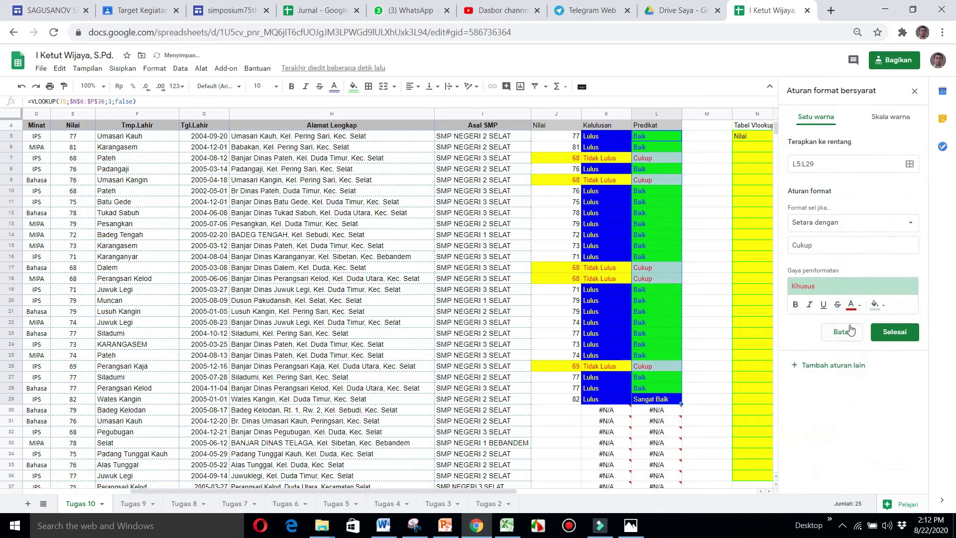
left_click(883, 305)
left_click(884, 306)
left_click(885, 308)
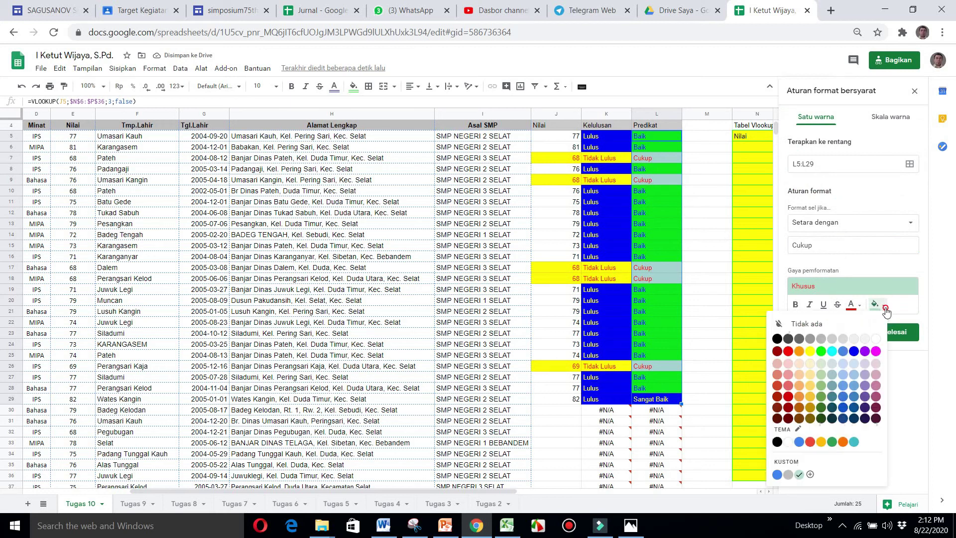
left_click(809, 352)
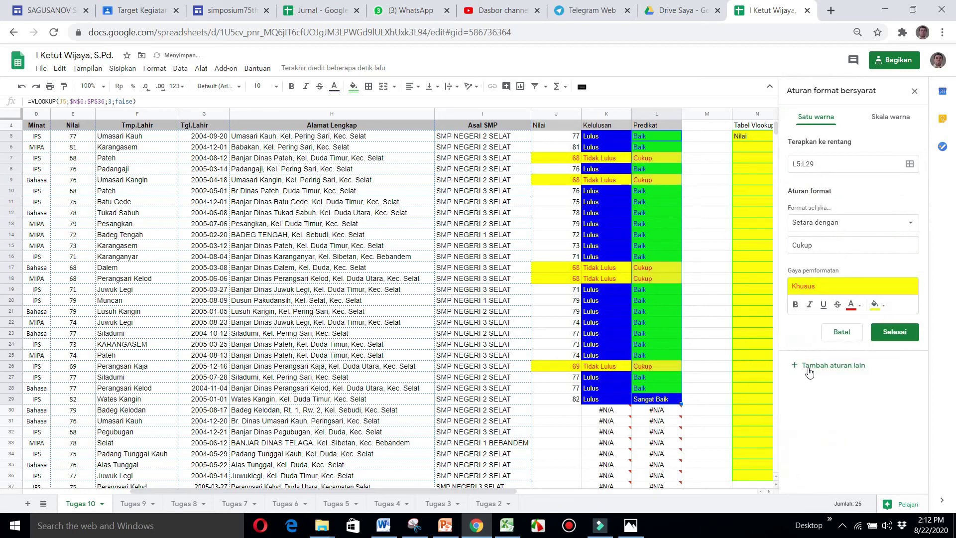
left_click(902, 332)
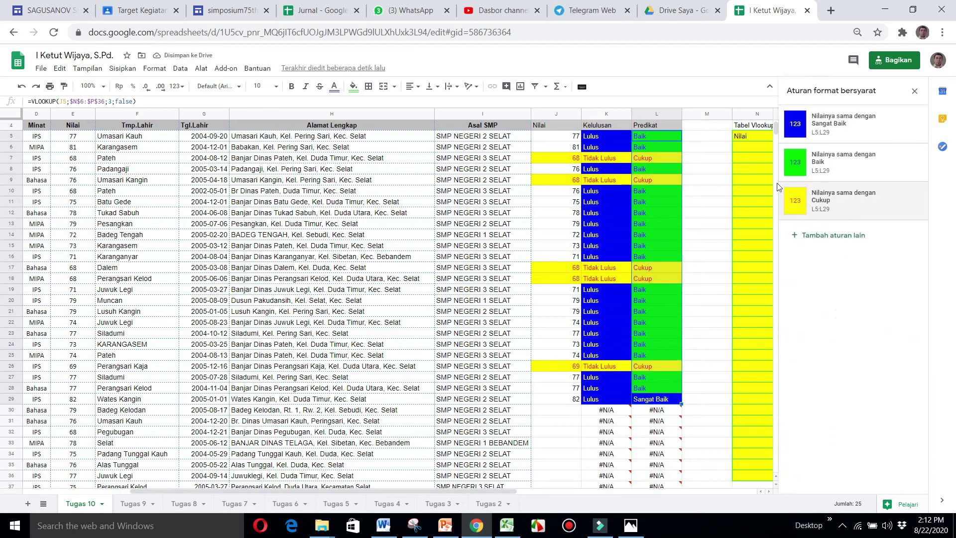
left_click_drag(776, 133, 776, 122)
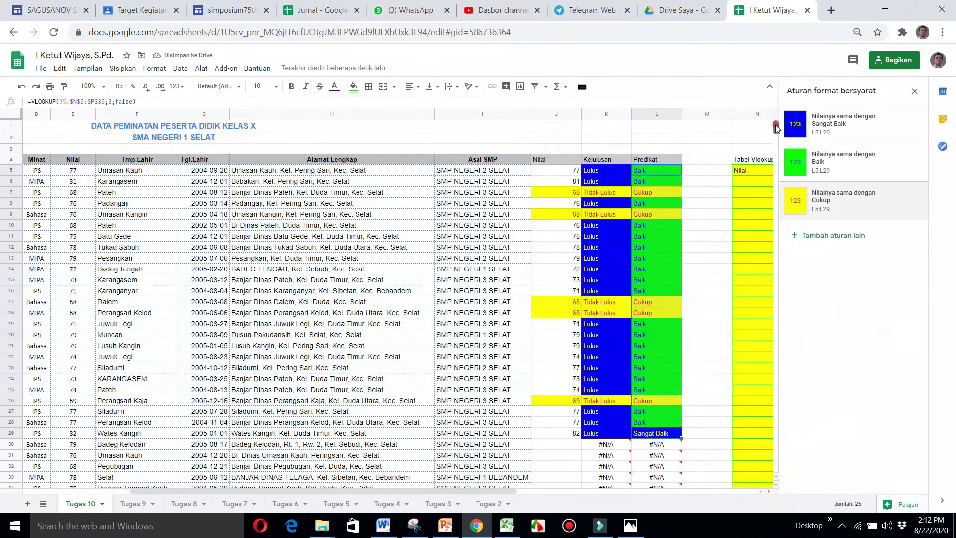